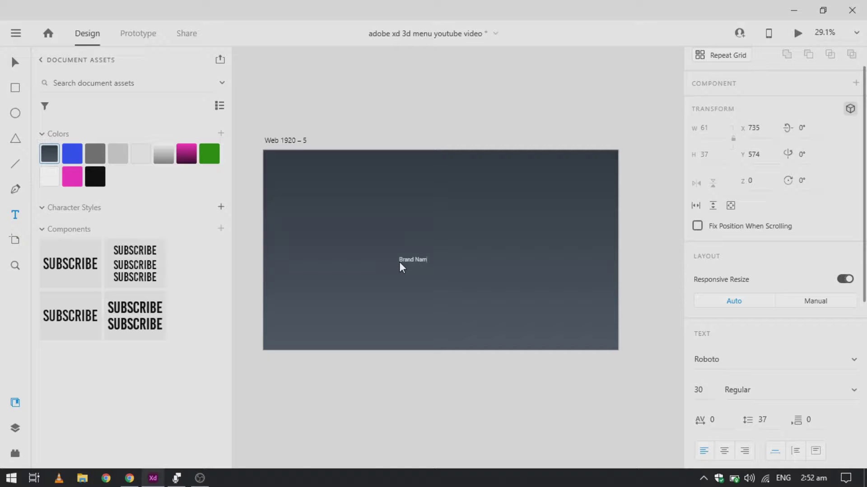
Step: Finish the "Brand Name" text on the artboard and set its font size to 40
scroll(419, 257, "up", 3)
key("Escape")
left_click(852, 111)
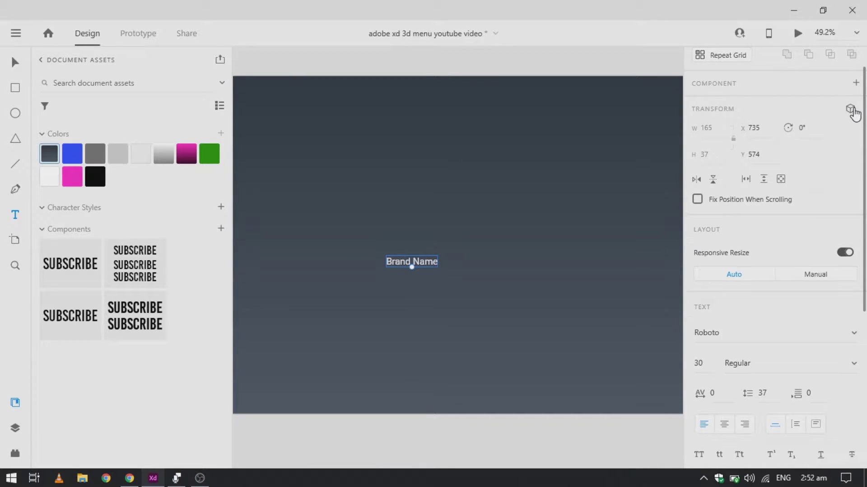
scroll(326, 296, "up", 3)
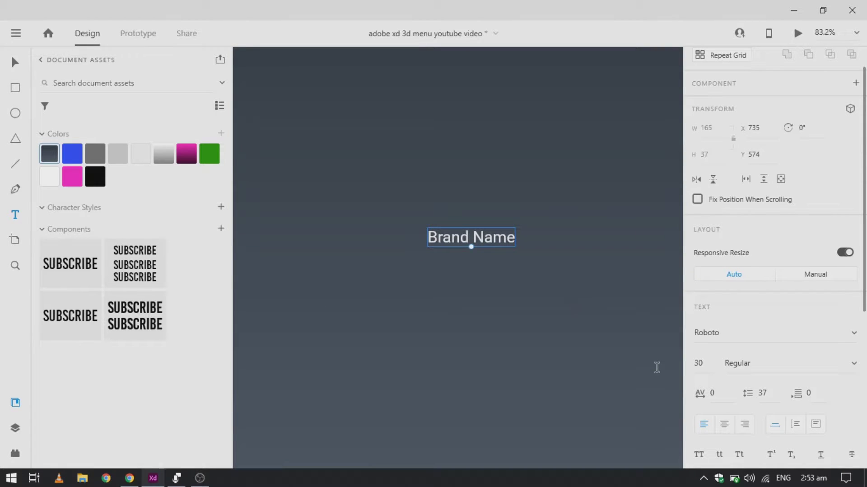
left_click(706, 365)
type("40")
key("Return")
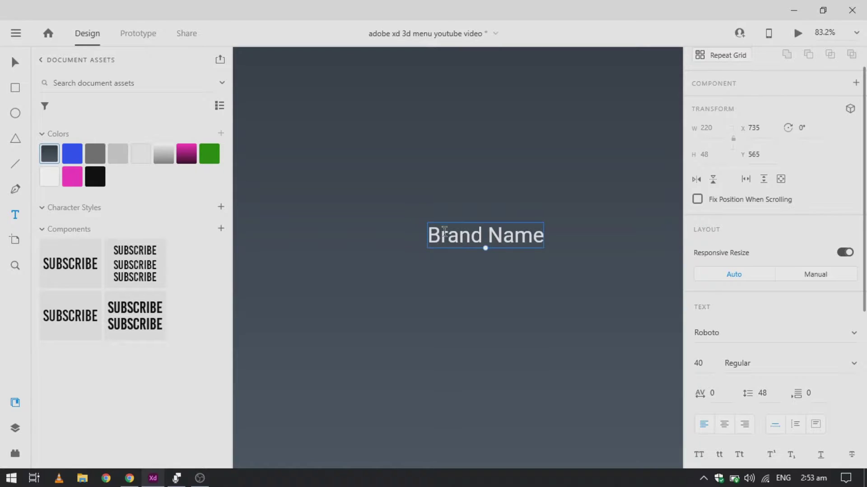
Step: Set the word "Brand" in the Brand Name text to the Bold weight
double_click(482, 238)
double_click(483, 241)
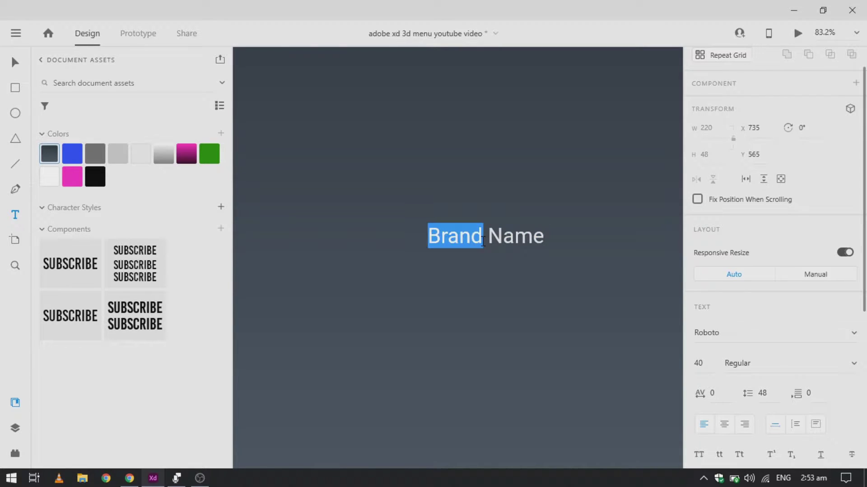
left_click(853, 363)
left_click(849, 363)
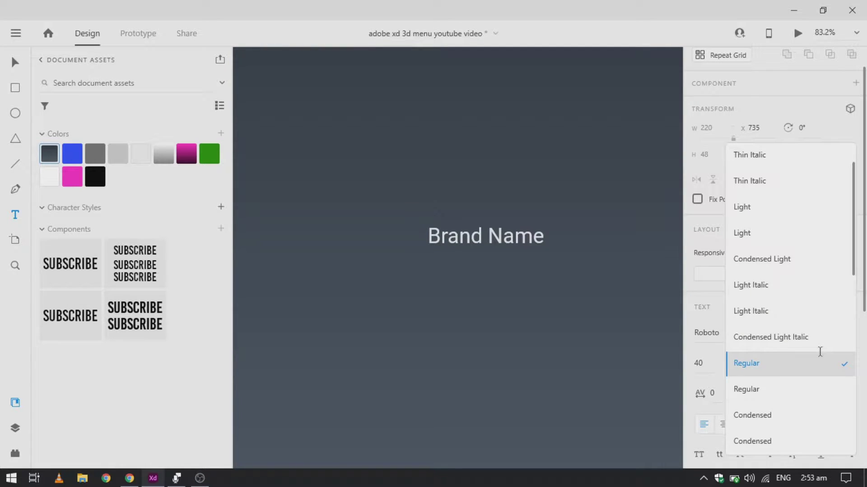
scroll(821, 351, "down", 3)
scroll(786, 385, "down", 5)
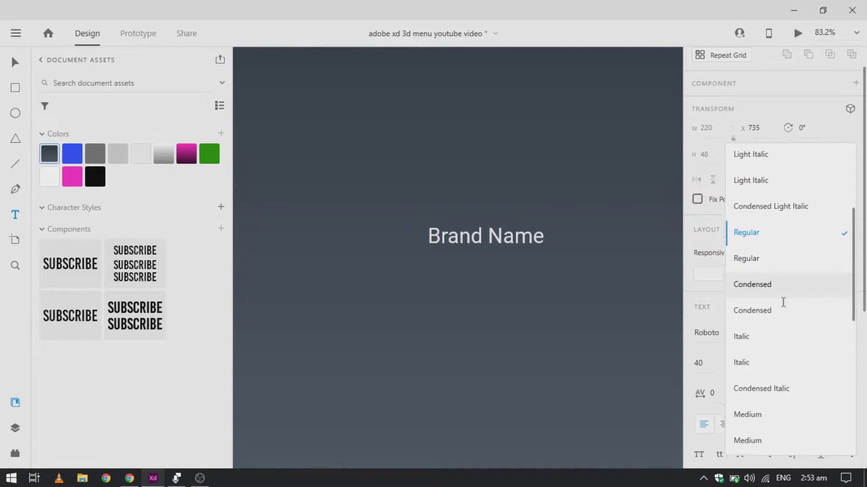
left_click(776, 406)
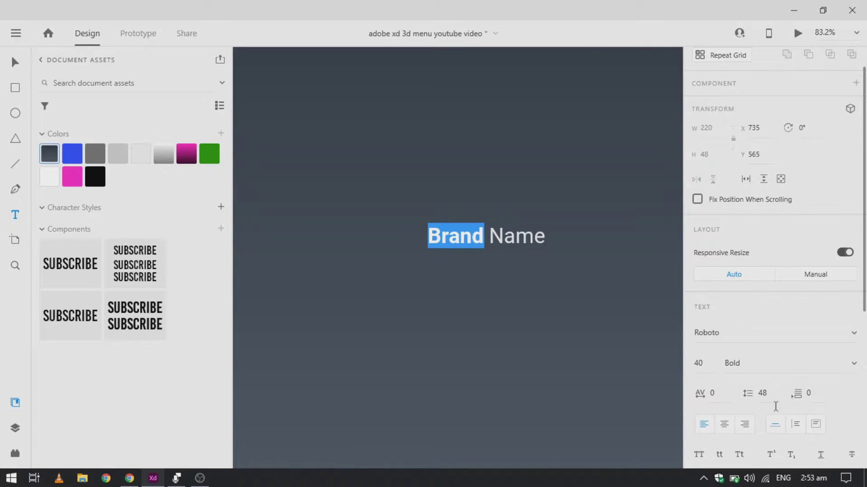
key("Escape")
left_click(467, 180)
type("v")
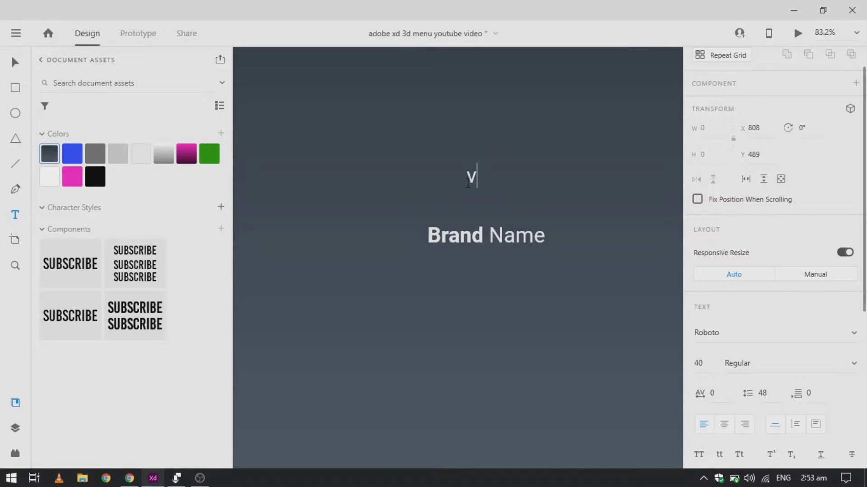
key("Escape")
key("ctrl+z")
Step: Move the Brand Name text to the artboard's upper-left corner at X 50, Y 40
scroll(466, 182, "down", 1)
scroll(466, 181, "down", 4)
left_click_drag(475, 227, 316, 97)
scroll(299, 87, "up", 3)
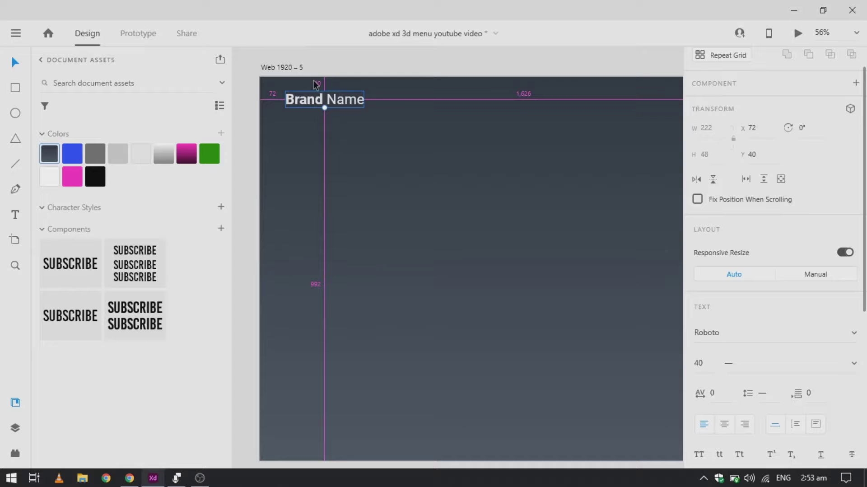
left_click_drag(318, 94, 310, 94)
scroll(302, 82, "down", 3)
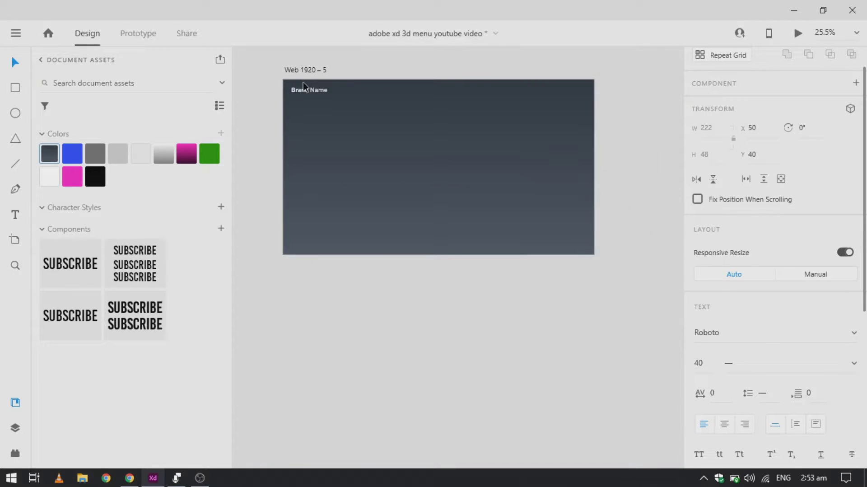
Step: Draw a thin horizontal rectangle about 96 wide near the artboard's upper-right corner
scroll(303, 82, "up", 2)
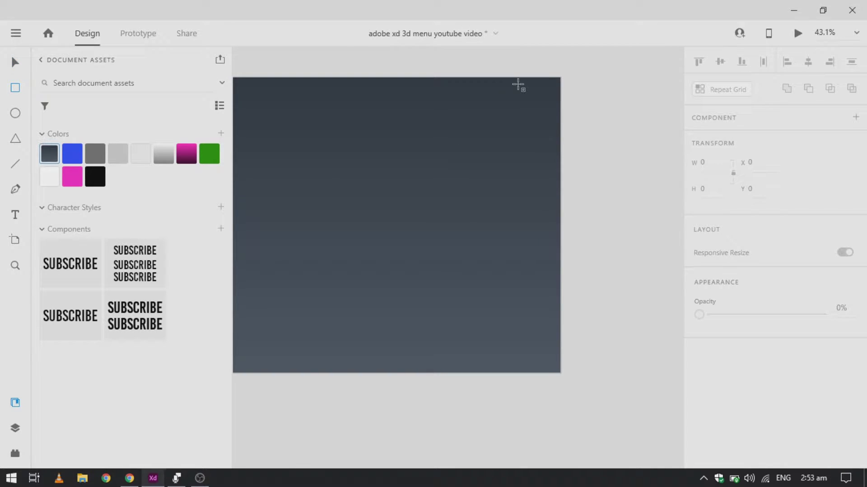
scroll(519, 85, "up", 3)
left_click_drag(520, 100, 547, 104)
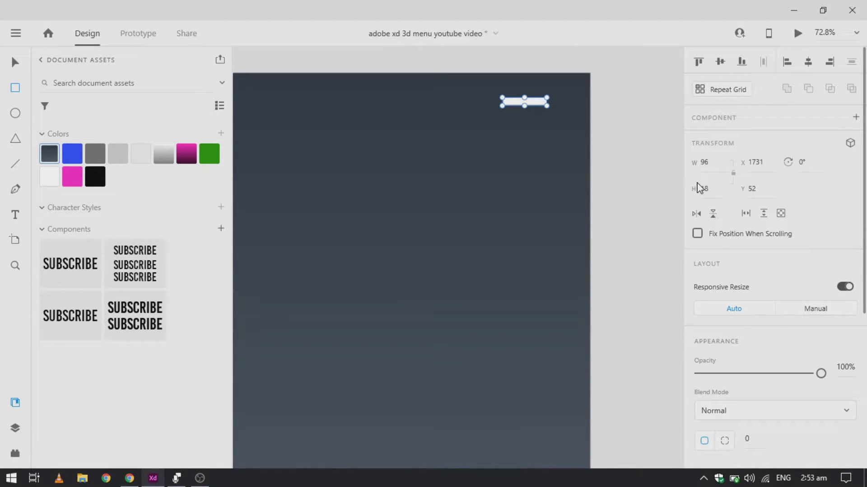
Step: Set the thin rectangle's height to 15 and width to 100, and remove its border
left_click(715, 188)
type("15")
key("Return")
left_click(716, 168)
type("100")
key("Return")
scroll(745, 280, "down", 4)
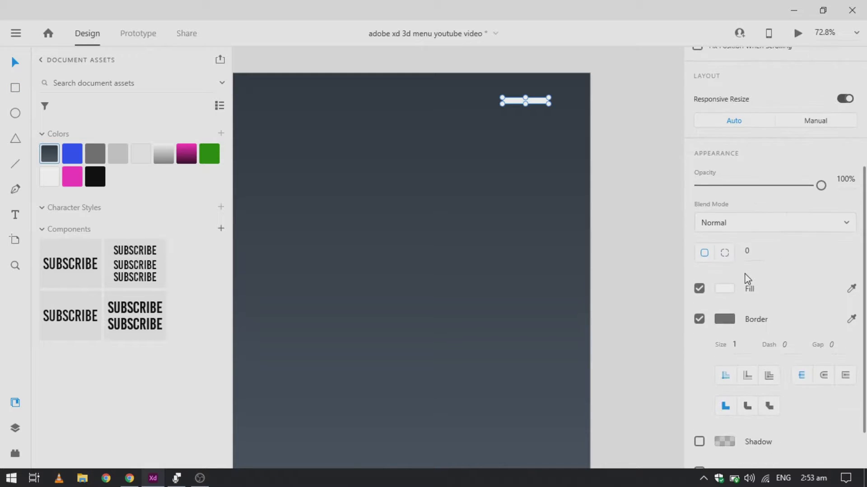
left_click(700, 321)
Step: Duplicate the bar twice downward to stack three evenly spaced bars, and shorten the lowest one from its right end
scroll(526, 111, "up", 2)
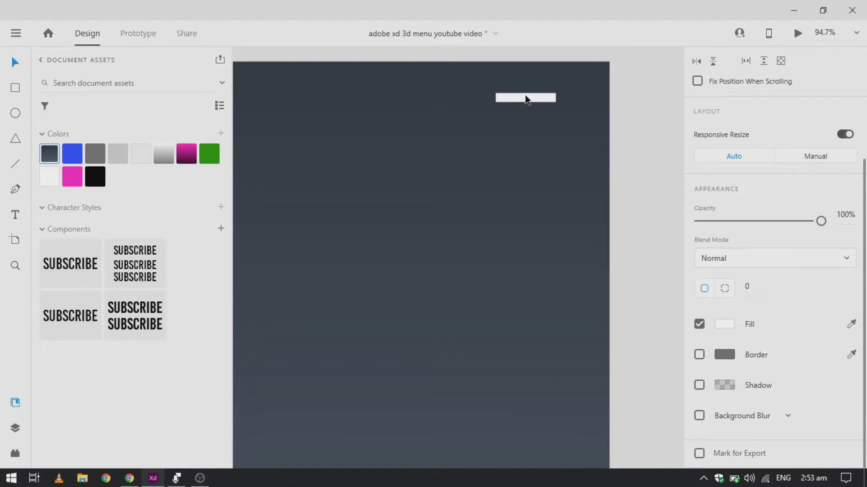
left_click_drag(537, 100, 537, 113)
scroll(538, 112, "up", 2)
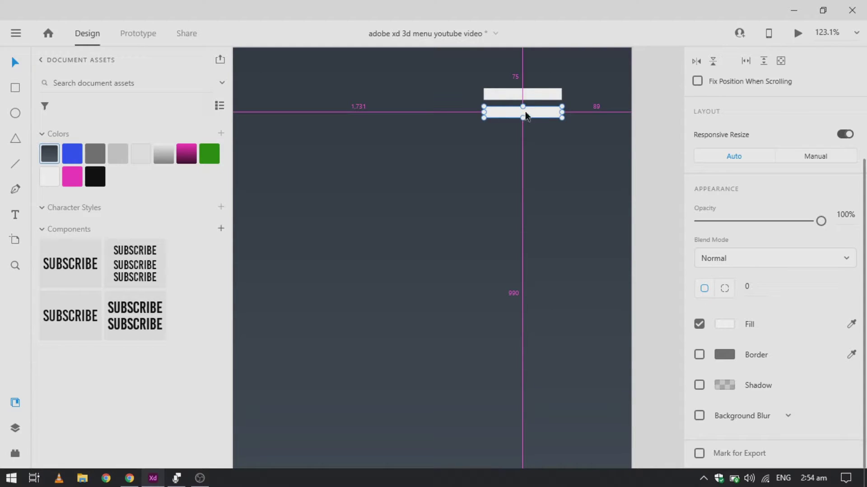
left_click_drag(527, 103, 529, 132)
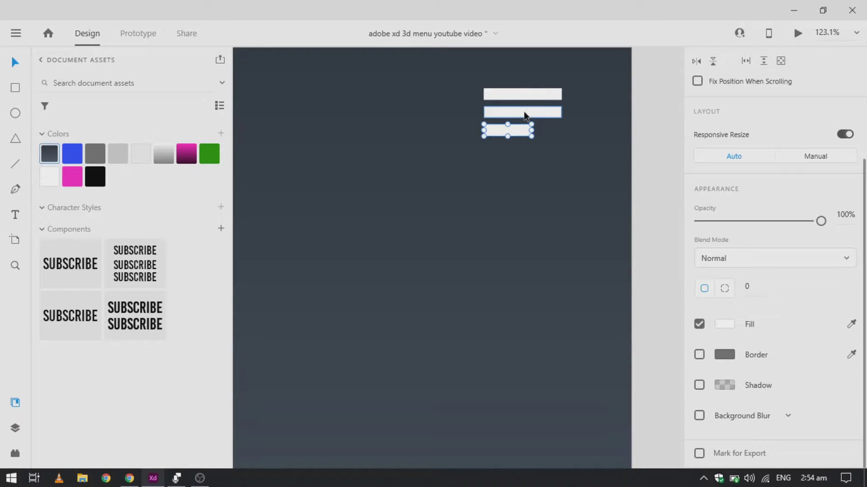
Step: Round the corners of all three bars together, entering a corner radius of 10
left_click(525, 115, "shift")
left_click(525, 96, "shift")
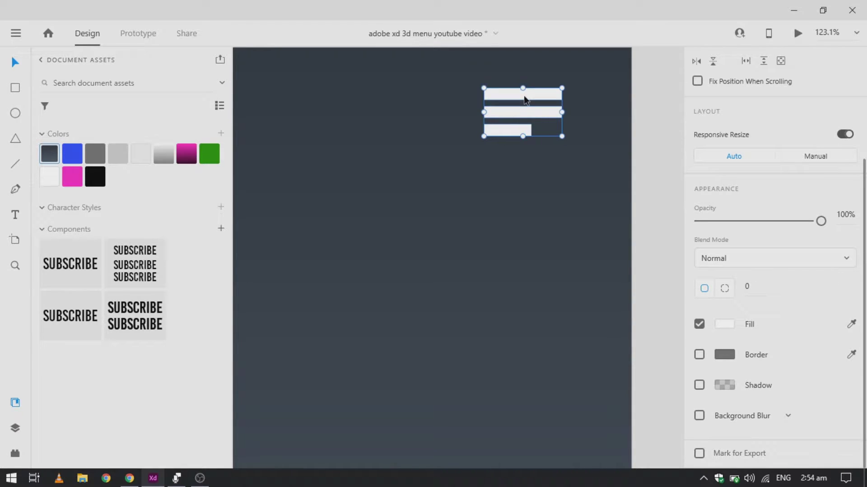
scroll(783, 250, "up", 1)
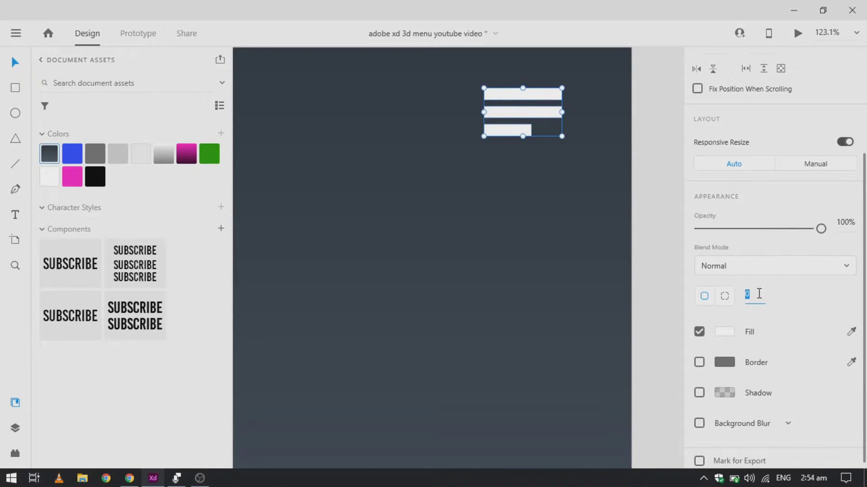
left_click(759, 293)
type("10")
key("Return")
left_click(759, 293)
key("Return")
key("Escape")
left_click(500, 100)
key("ctrl+y")
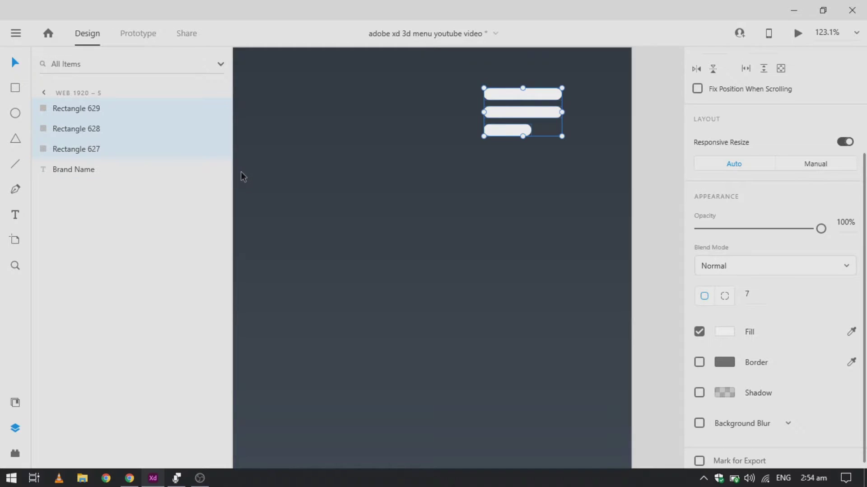
Step: Group the three bars and name the group "hamburger"
key("ctrl+g")
double_click(78, 110)
type("hambur")
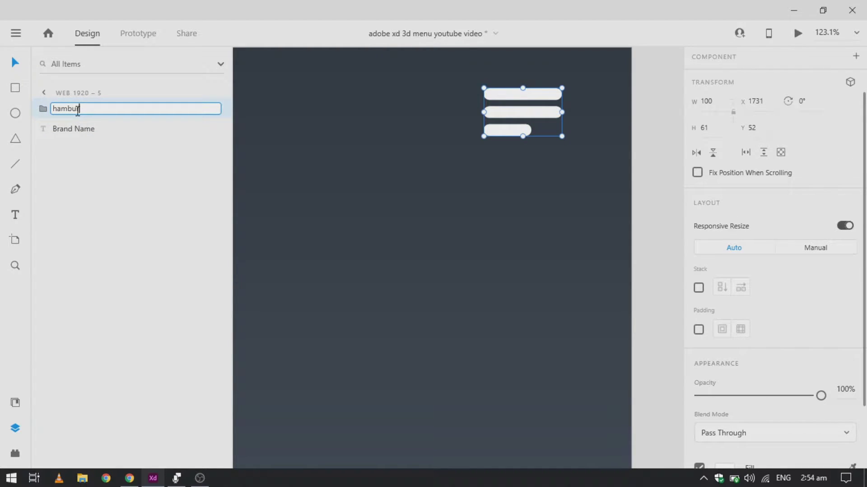
type("ger")
key("Return")
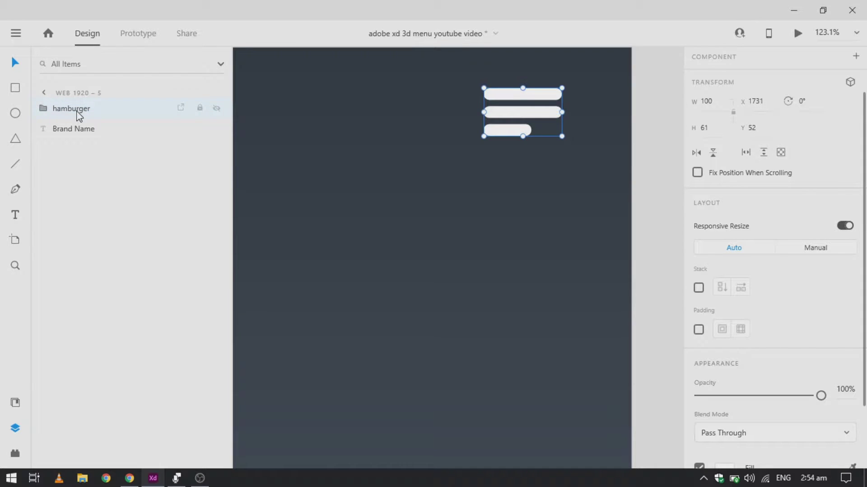
Step: Group the Brand Name text on its own and name the group "logo"
left_click(83, 129)
key("ctrl+g")
double_click(78, 130)
type("l")
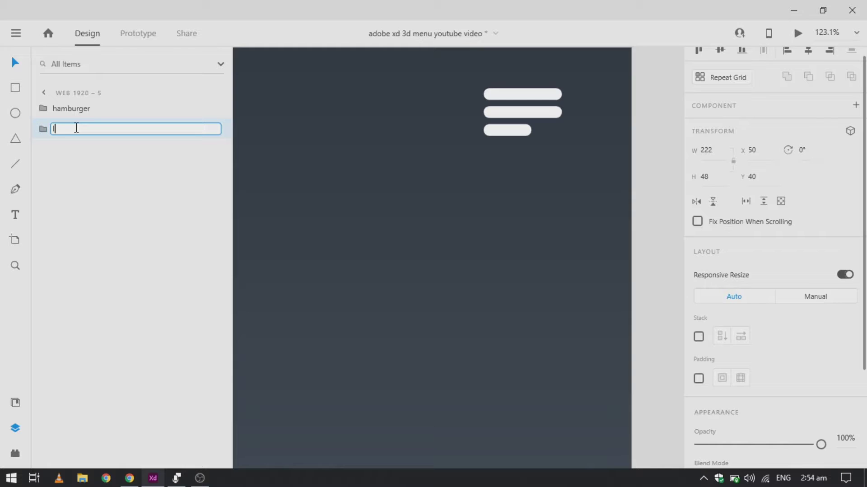
type("ogo")
key("Return")
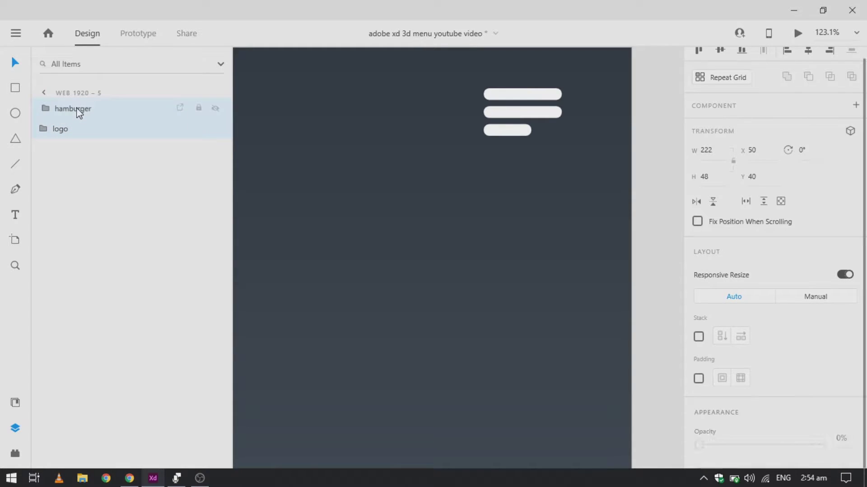
Step: Group the hamburger and logo groups together and name the result "navbar"
left_click(79, 111, "shift")
key("ctrl+g")
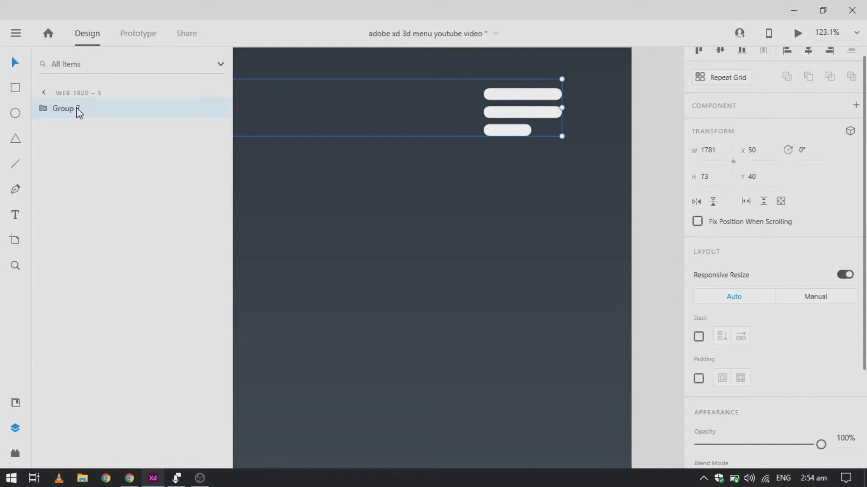
double_click(77, 110)
type("navbar")
key("Return")
Step: Draw a 1920 by 1080 rectangle covering the whole artboard and remove its border
scroll(274, 193, "down", 3)
scroll(274, 193, "left", 3)
scroll(274, 192, "down", 1)
left_click(274, 192)
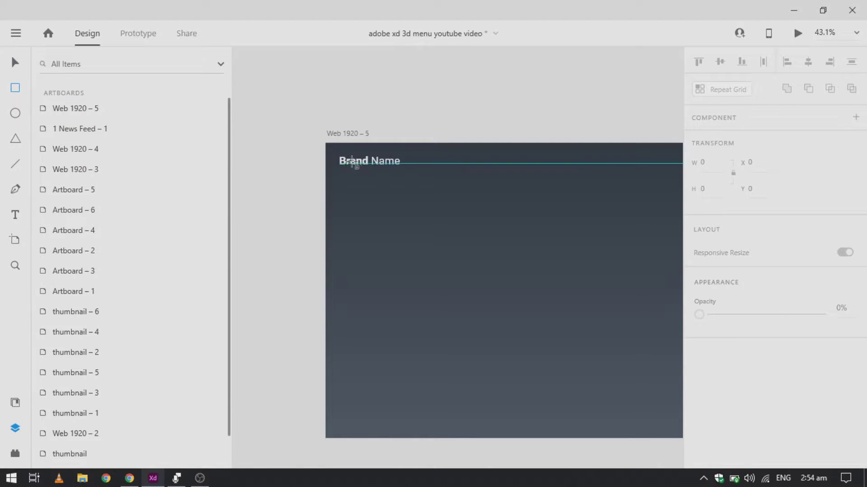
mouse_move(327, 143)
left_mouse_down()
mouse_move(668, 408)
mouse_move(659, 440)
mouse_move(600, 450)
mouse_move(594, 440)
left_mouse_up()
scroll(808, 412, "down", 4)
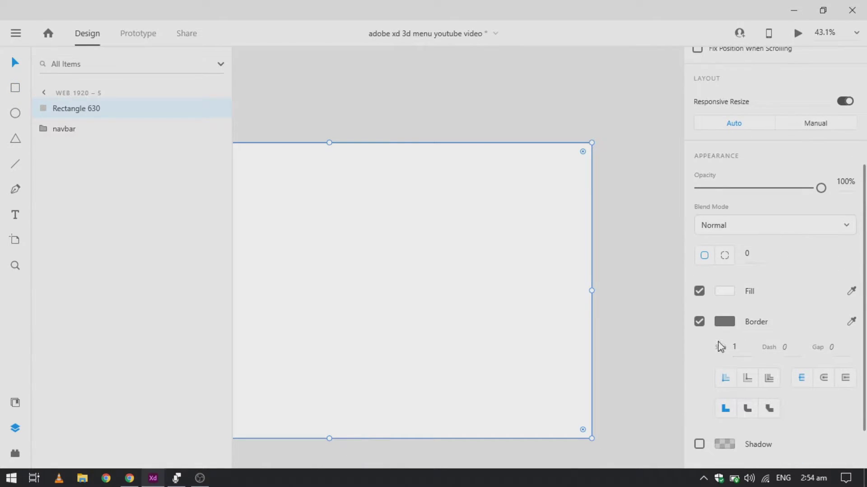
left_click(700, 322)
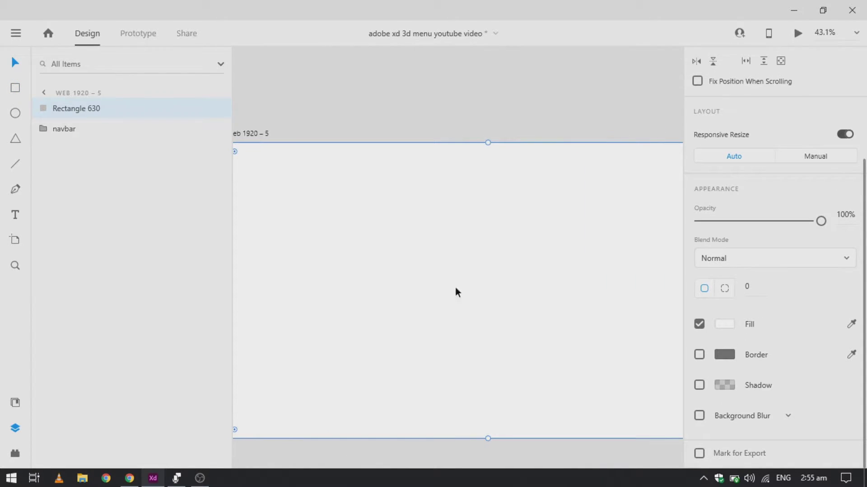
Step: Duplicate the full-artboard rectangle twice and rename the middle rectangle layer "cover-1"
key("ctrl+d")
key("ctrl+d")
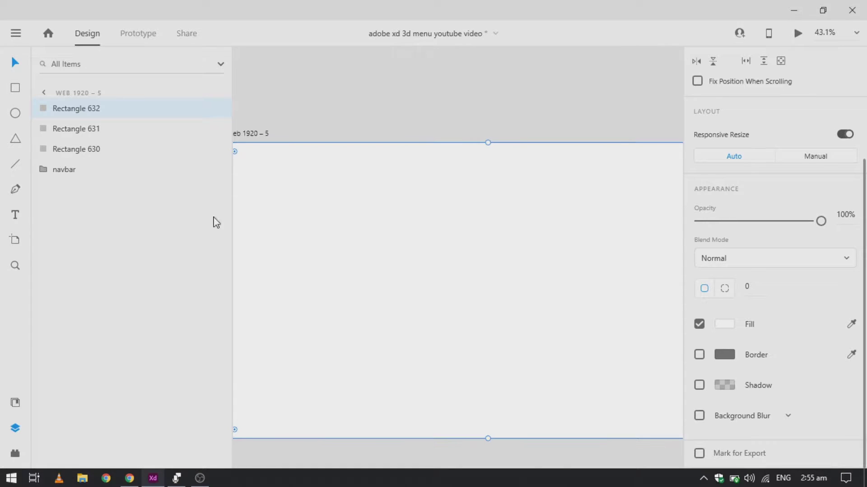
double_click(63, 130)
type("cover")
key("Return")
double_click(61, 128)
key("End")
type("-1")
key("Return")
Step: Rename the lowest rectangle layer "cover-2" and the topmost one "bg"
double_click(69, 151)
type("cover-2")
key("Return")
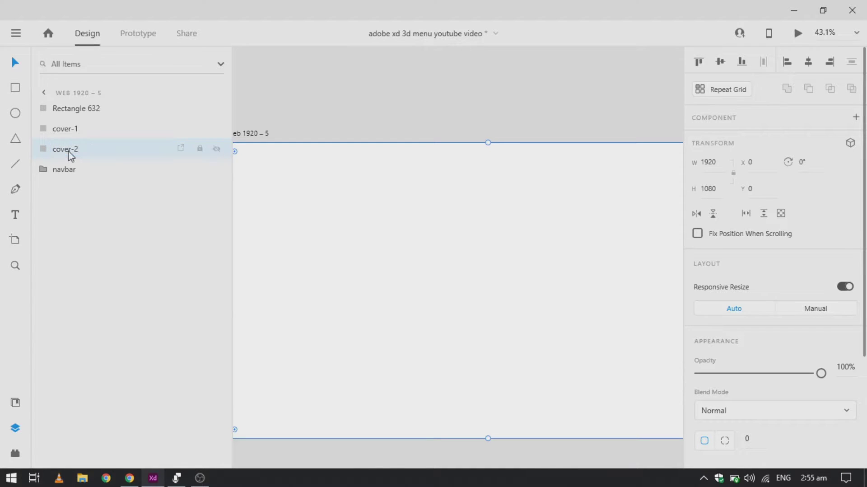
left_click(59, 108)
double_click(59, 109)
type("bg")
key("Return")
Step: Fill the bg rectangle with the mountain lake photo from the desktop and duplicate the bg layer
key("super+d")
left_click_drag(117, 154, 340, 299)
key("alt+Tab")
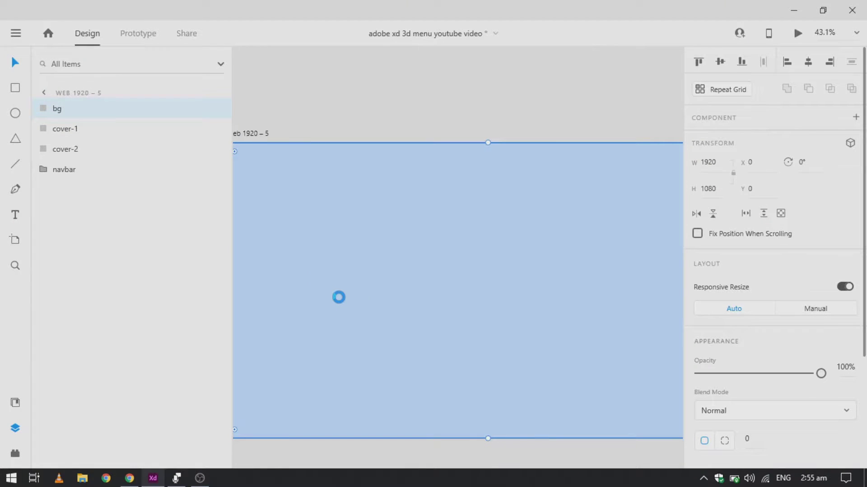
key("ctrl+0")
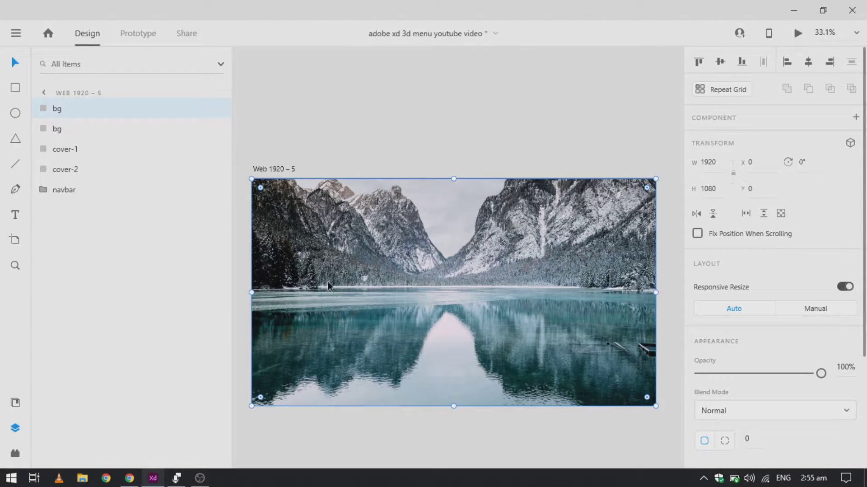
Step: Change the upper bg copy's fill to the solid dark gray #4B4B4B
scroll(746, 361, "down", 3)
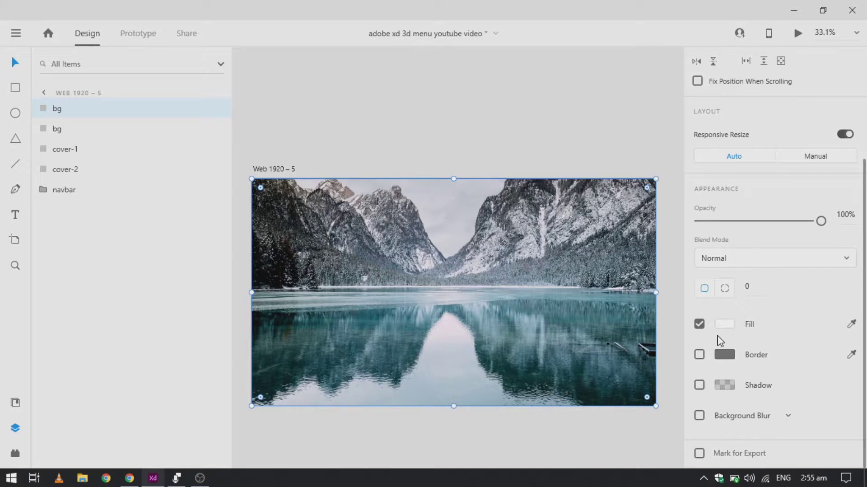
left_click(724, 326)
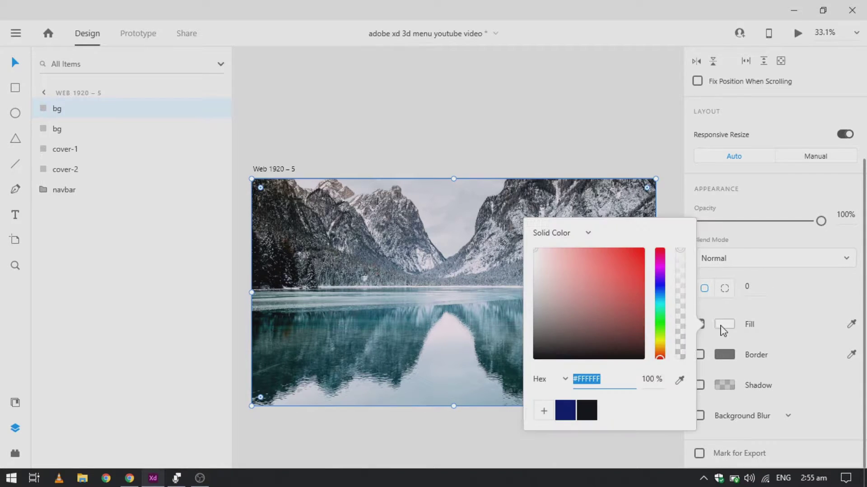
left_click(612, 308)
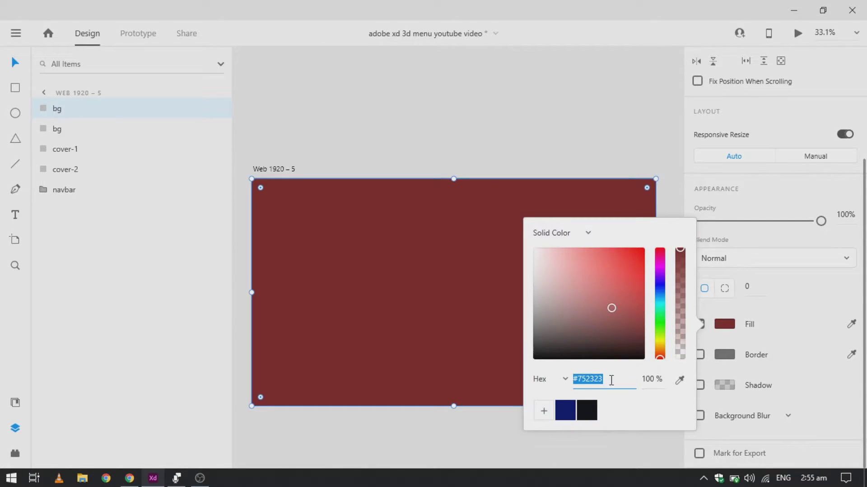
left_click_drag(552, 302, 523, 331)
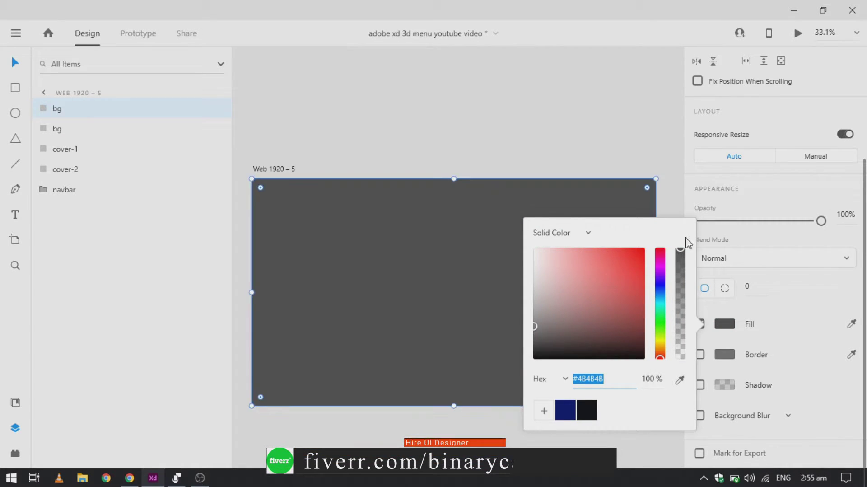
Step: Set the blend mode of the dark gray bg rectangle to Multiply so it tints the lake photo
left_click(773, 191)
scroll(774, 192, "up", 3)
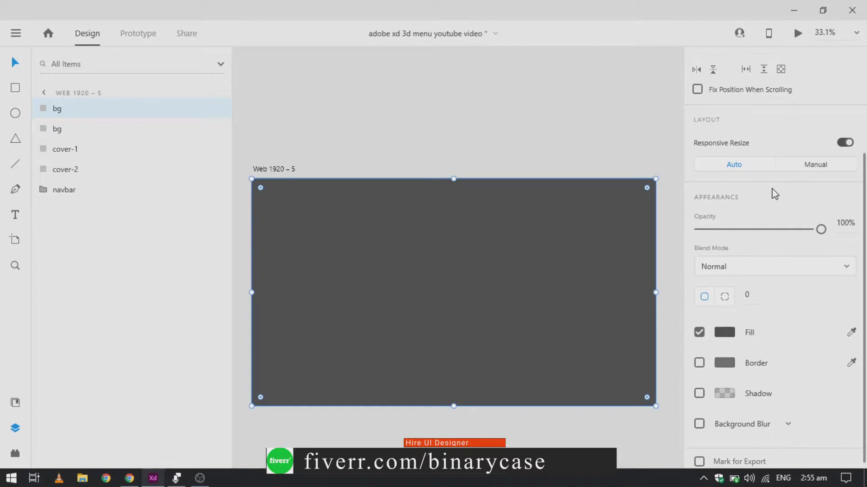
scroll(774, 203, "down", 2)
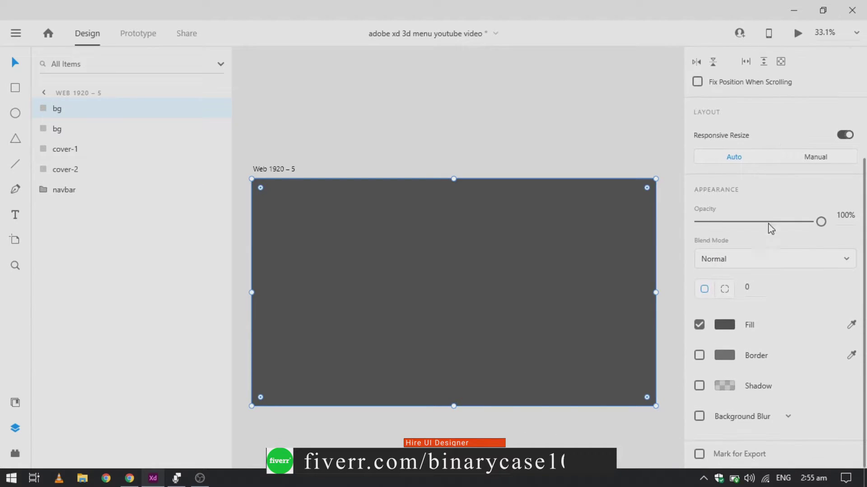
left_click(766, 266)
left_click(756, 181)
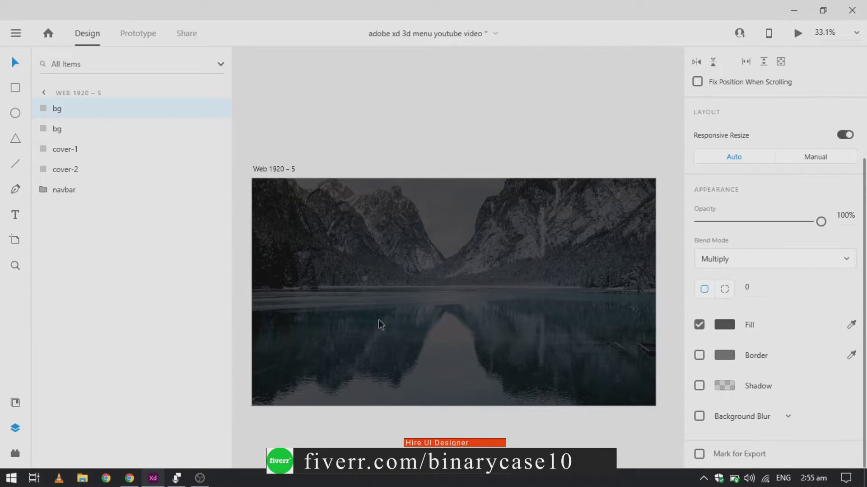
scroll(375, 321, "down", 1)
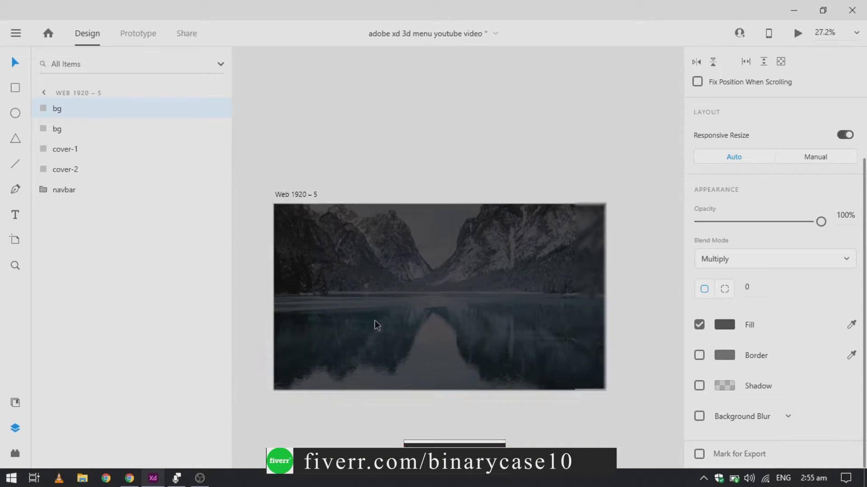
left_click(375, 410)
scroll(349, 327, "up", 1)
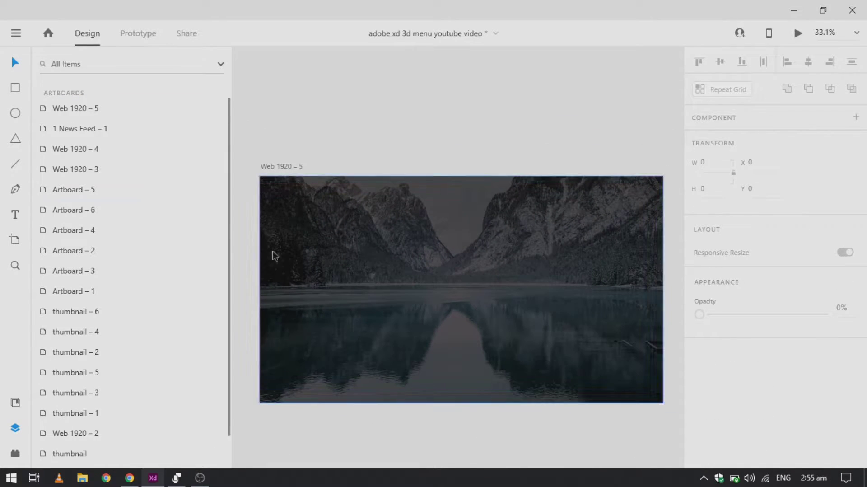
Step: Rename the dark gray overlay layer, group it with the photo bg layer and name the group "background"
left_click(350, 238)
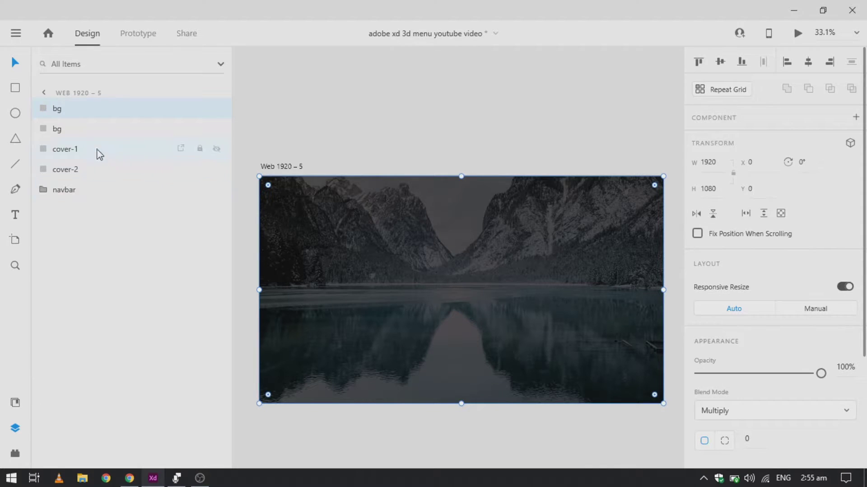
double_click(57, 113)
type("c")
key("Return")
left_click(70, 136, "shift")
key("ctrl+g")
double_click(66, 110)
type("backgr")
key("Return")
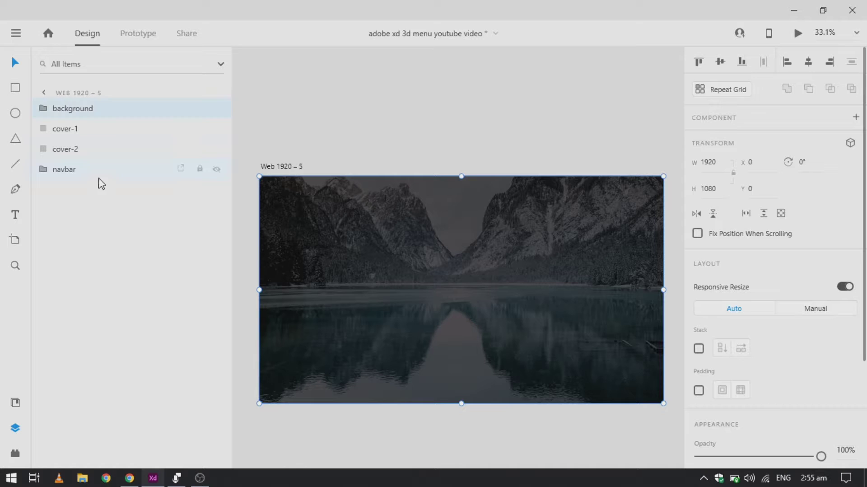
Step: Move the navbar group above the background group in the layer order
left_click_drag(73, 175, 89, 106)
scroll(253, 244, "right", 3)
left_click(397, 290)
Step: Add the text "Home" on the artboard, below and left of the hamburger icon
key("t")
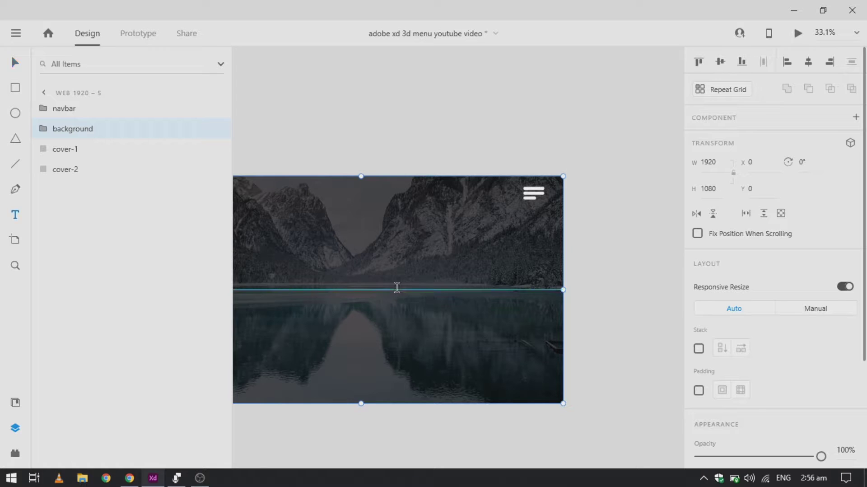
left_click(481, 245)
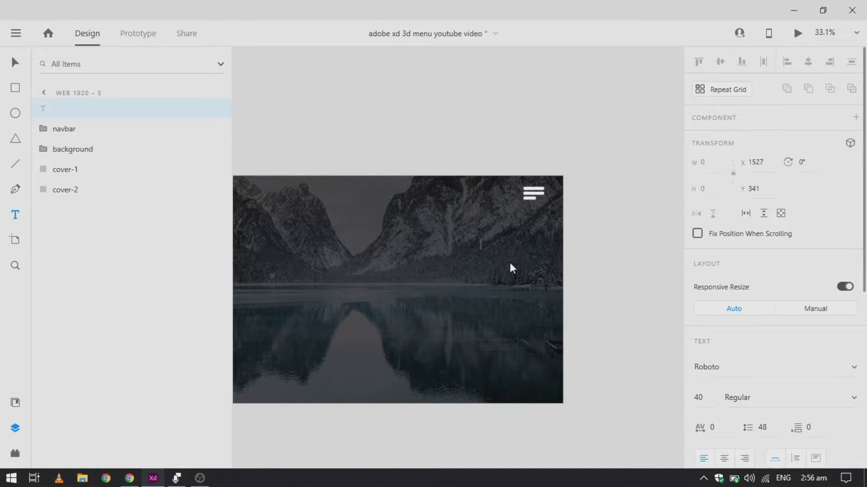
type("Ho")
key("Escape")
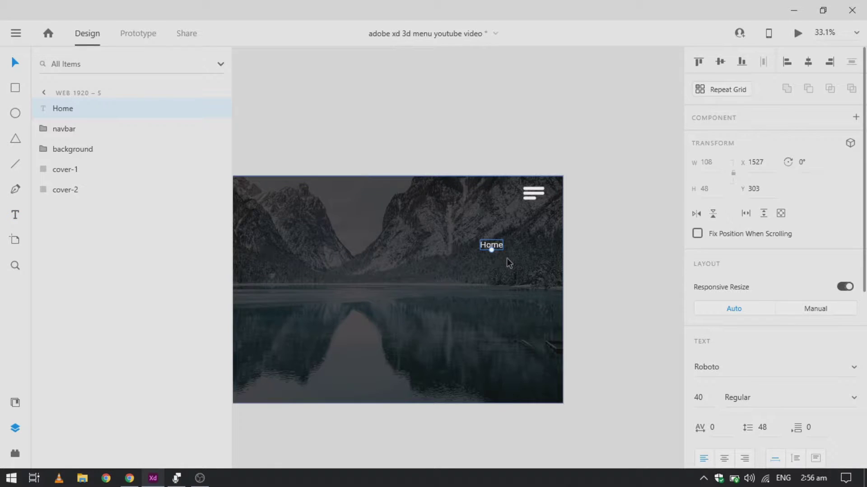
Step: Duplicate the Home text five times and stack the copies directly beneath it in a column spaced 48 px apart
scroll(507, 257, "up", 5)
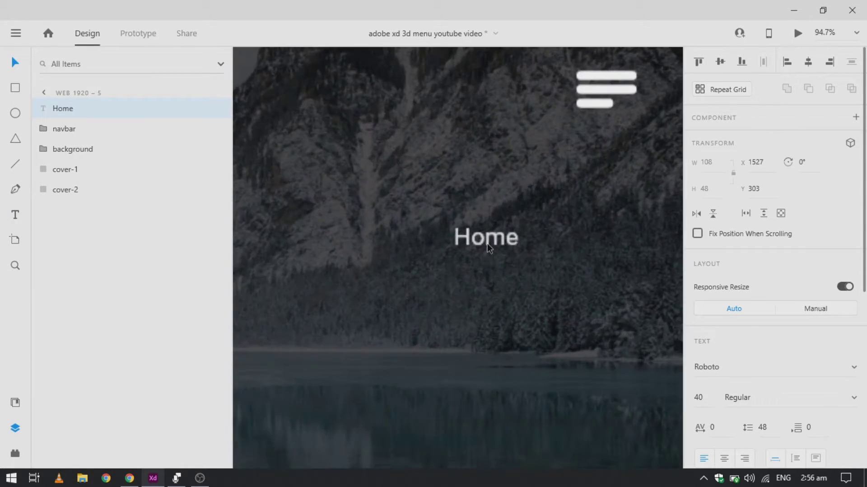
key("ctrl+d")
left_click_drag(488, 248, 492, 277)
key("alt")
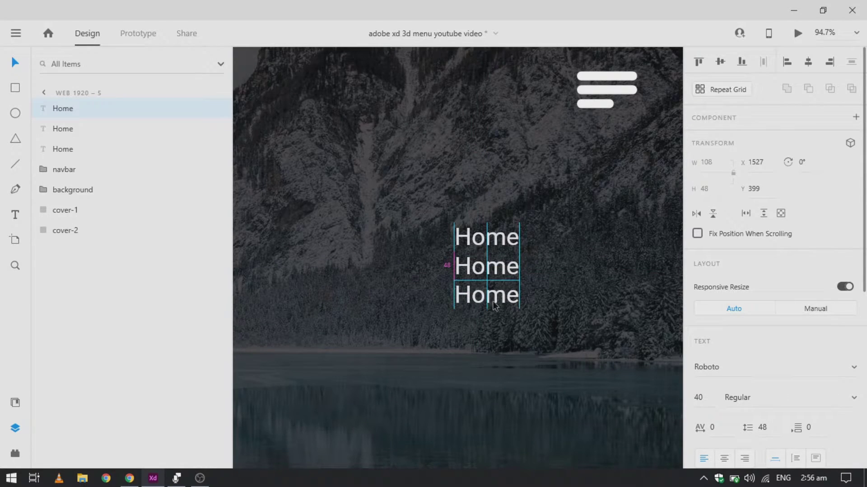
left_click_drag(492, 301, 495, 387)
Step: Change the second menu text to "About" and the third to "Services"
left_click(488, 258)
double_click(489, 261)
type("About")
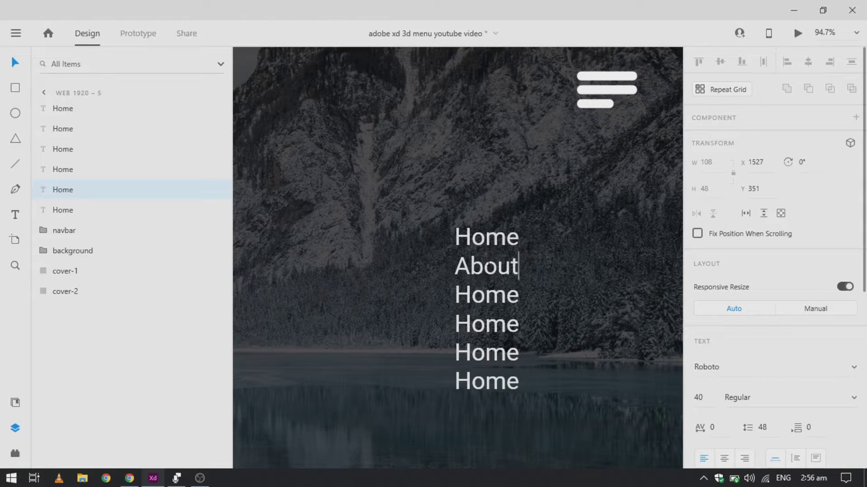
key("Escape")
left_click(490, 294)
double_click(491, 293)
type("Services")
key("Escape")
Step: Change the fourth menu text to "Portfolio" and the fifth to "Join Now"
left_click(492, 324)
double_click(492, 324)
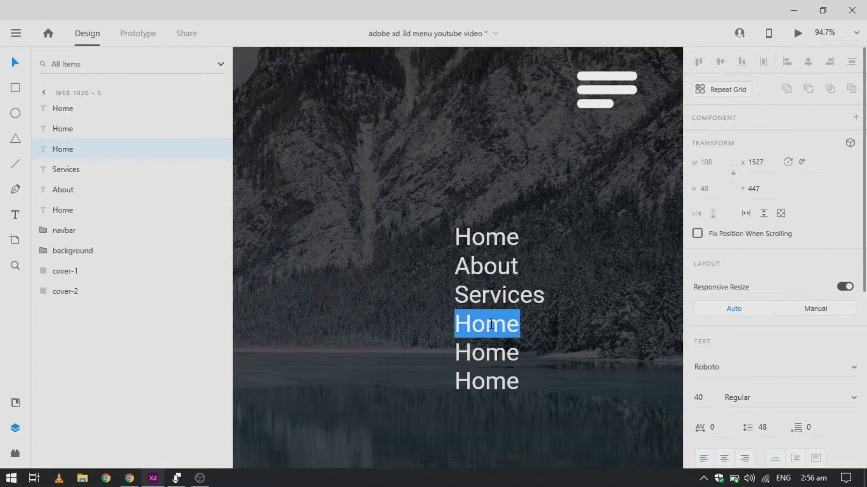
type("P")
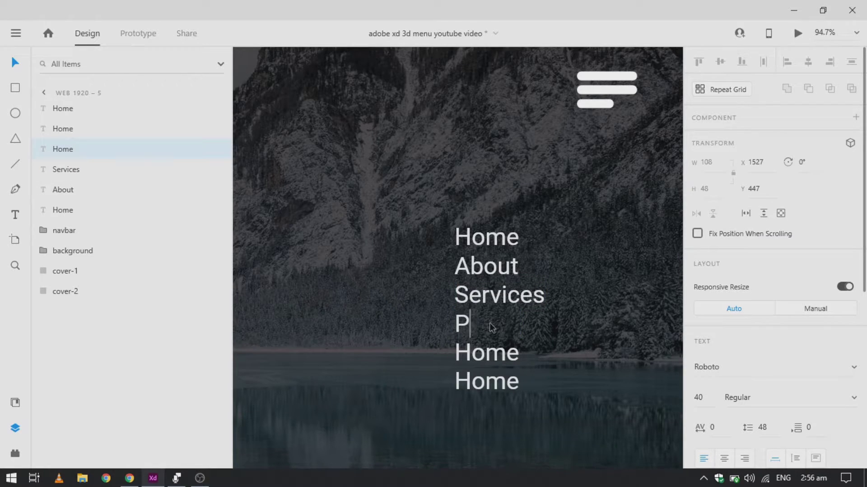
type("ortfolio")
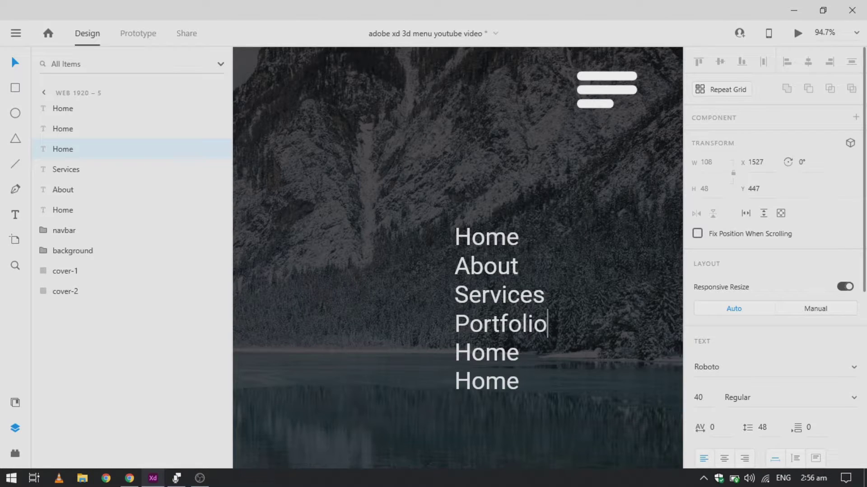
key("Escape")
double_click(490, 356)
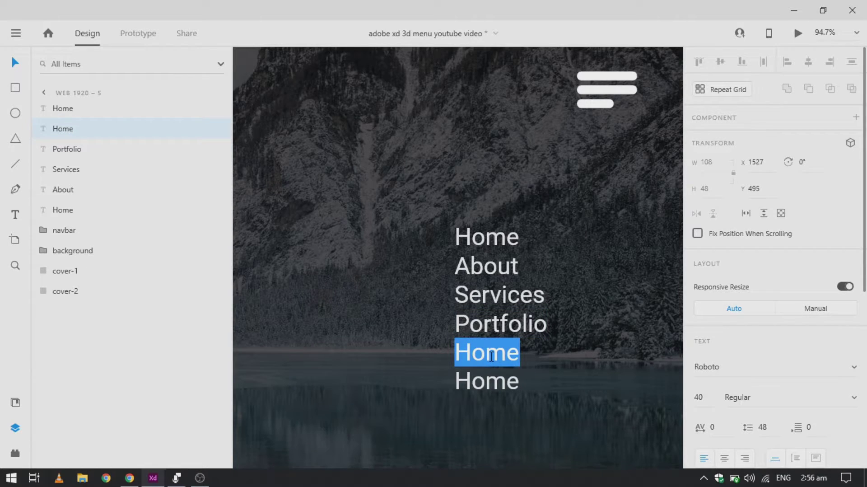
type("Join")
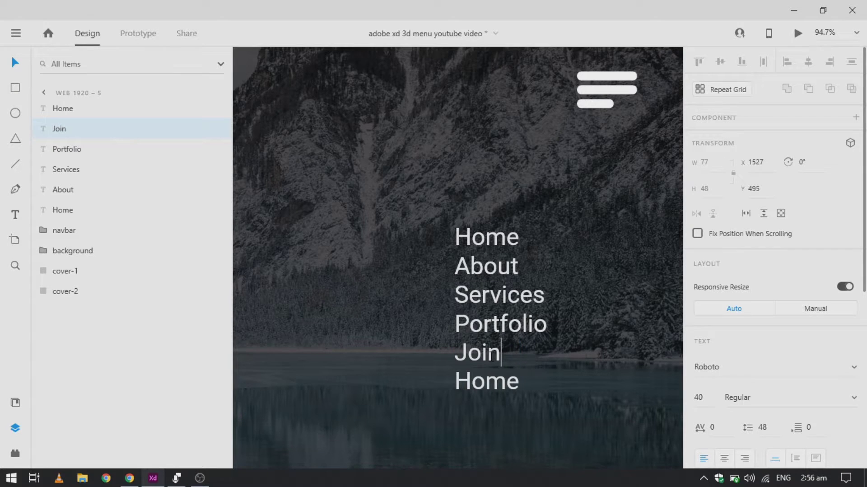
key("Escape")
double_click(492, 355)
key("Right")
type("Now")
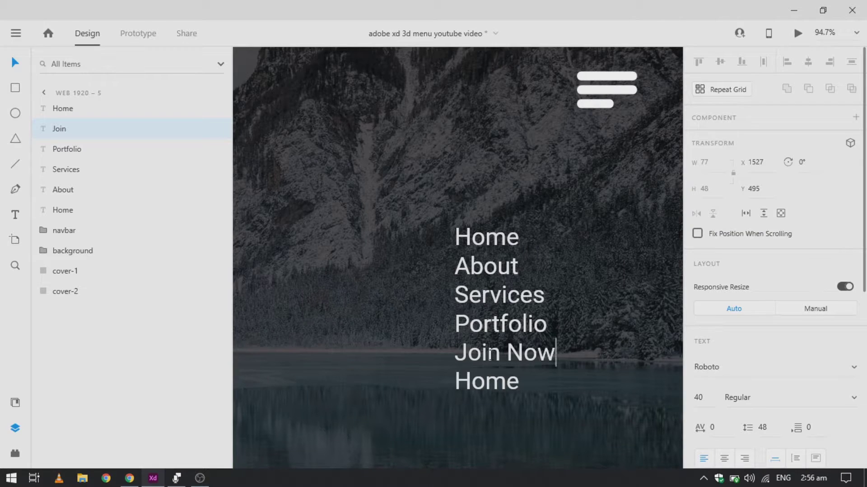
key("Escape")
Step: Change the last menu text in the column to "Contact"
left_click(497, 382)
double_click(497, 383)
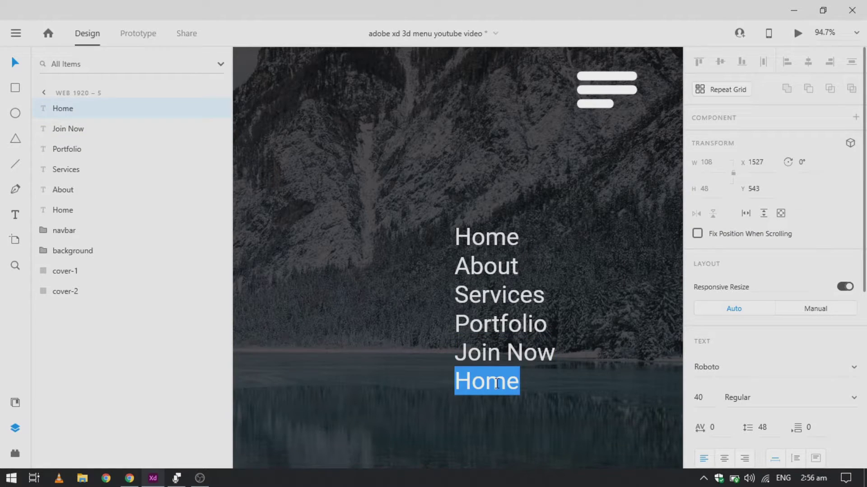
type("Com")
key("BackSpace")
type("ntact")
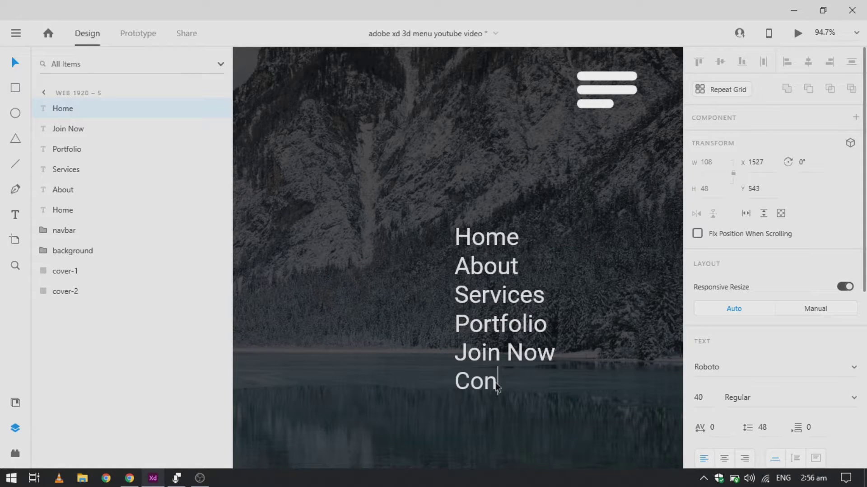
key("Escape")
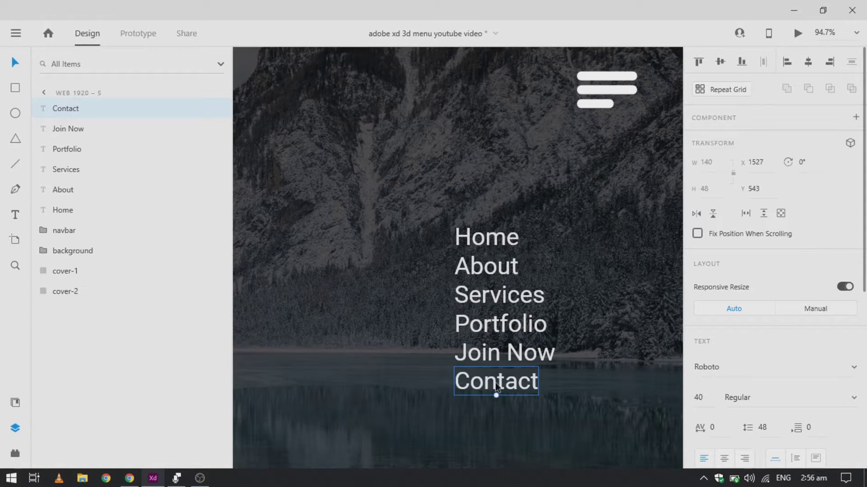
Step: Set the font size of all six menu texts, from Home to Contact, to 30
key("ctrl+minus")
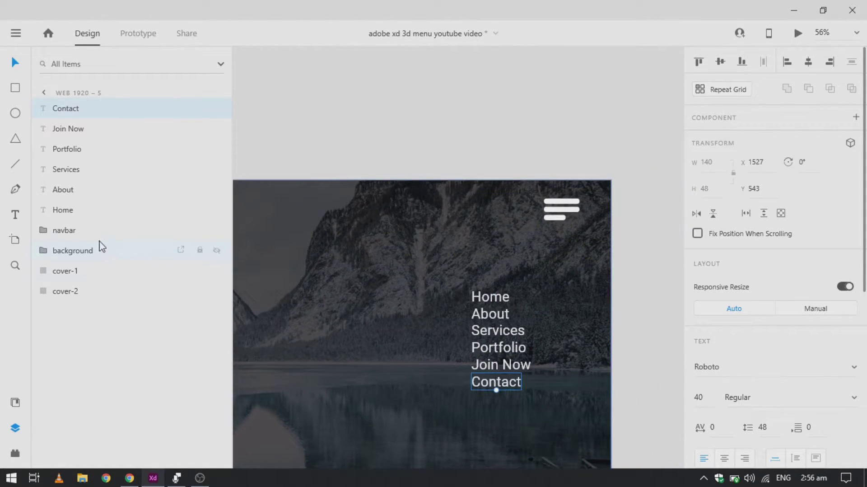
left_click(72, 211, "shift")
scroll(780, 410, "down", 3)
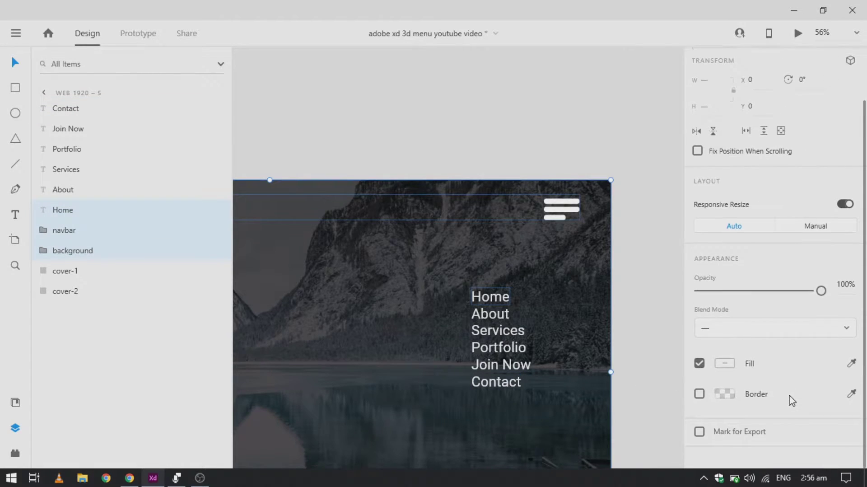
left_click(98, 211)
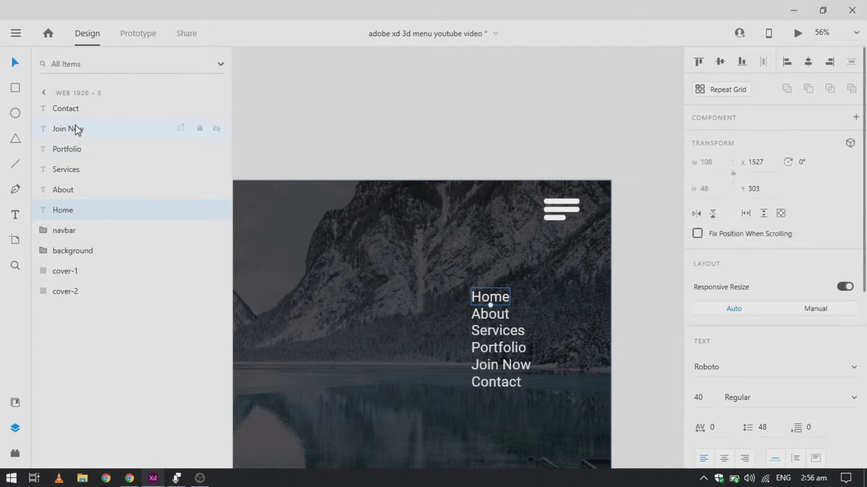
left_click(71, 110, "shift")
scroll(723, 316, "down", 5)
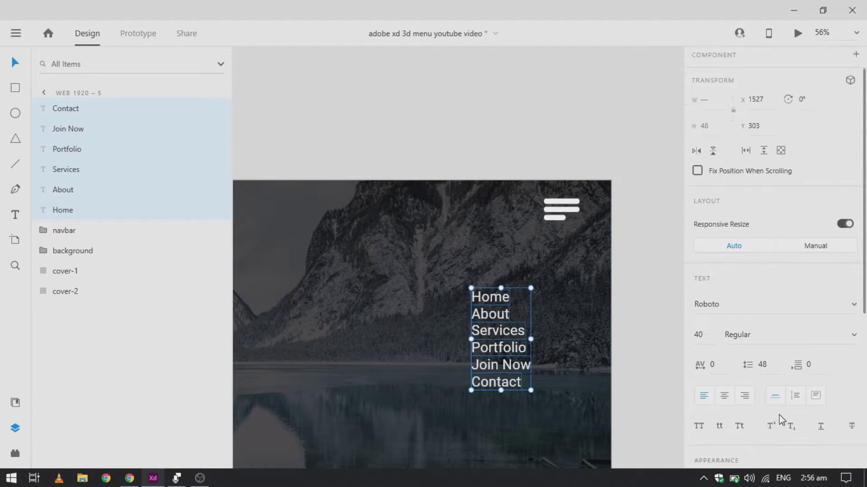
left_click(704, 292)
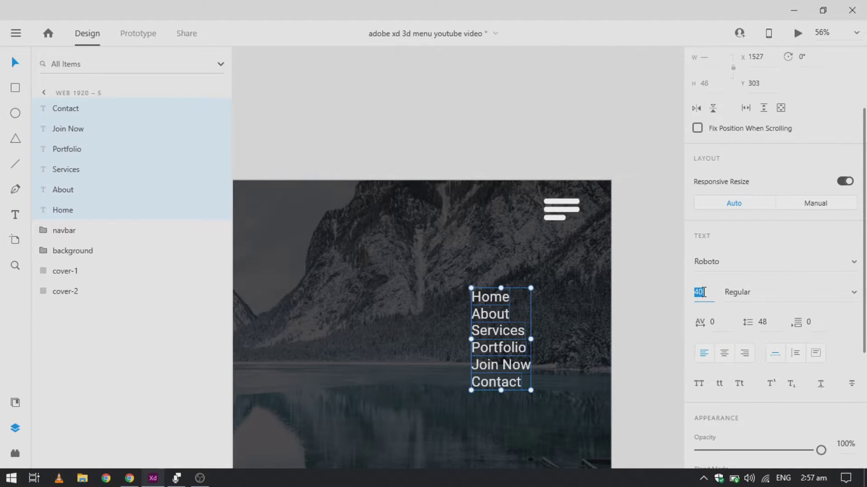
type("20")
key("Return")
left_click(704, 291)
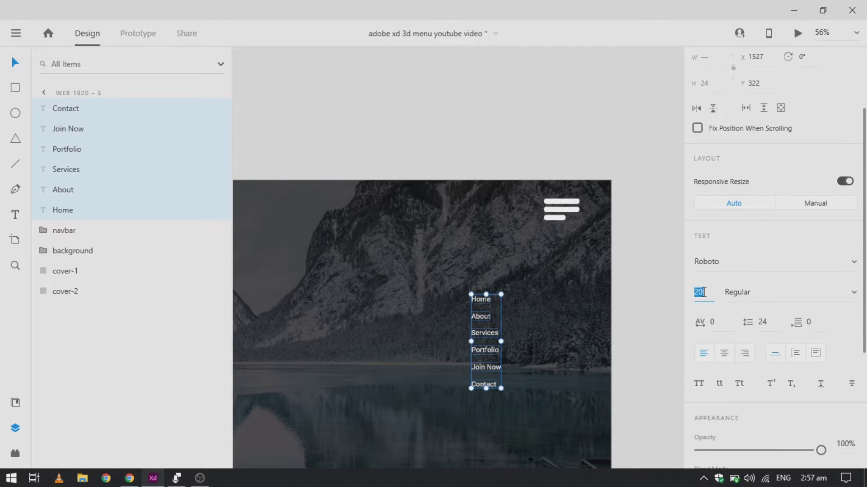
key("Return")
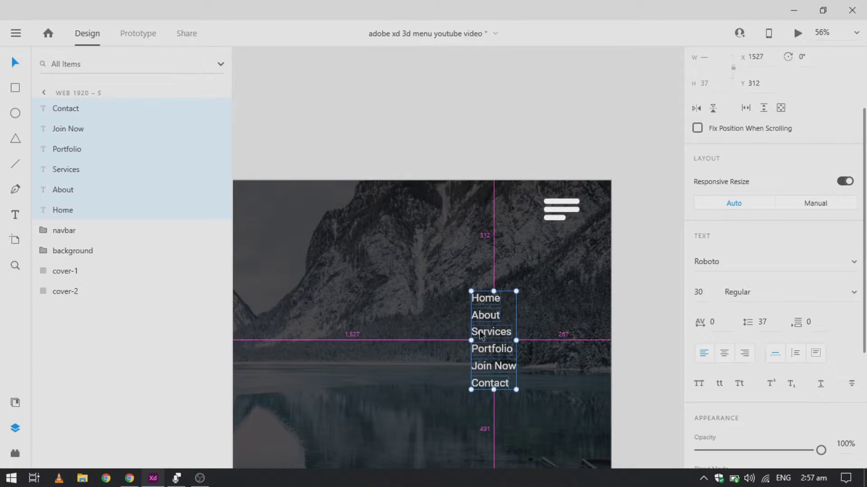
Step: Group the six menu texts and name the group "nav links"
scroll(505, 340, "down", 2)
key("ctrl+g")
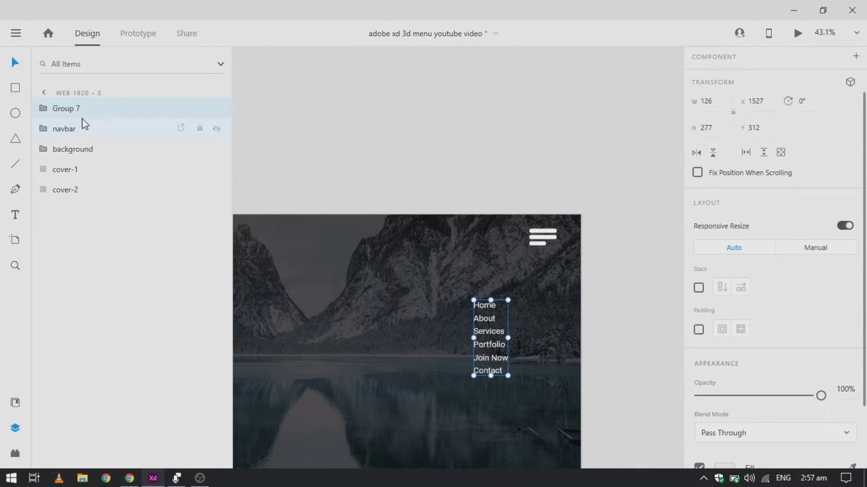
double_click(70, 109)
type("nav links")
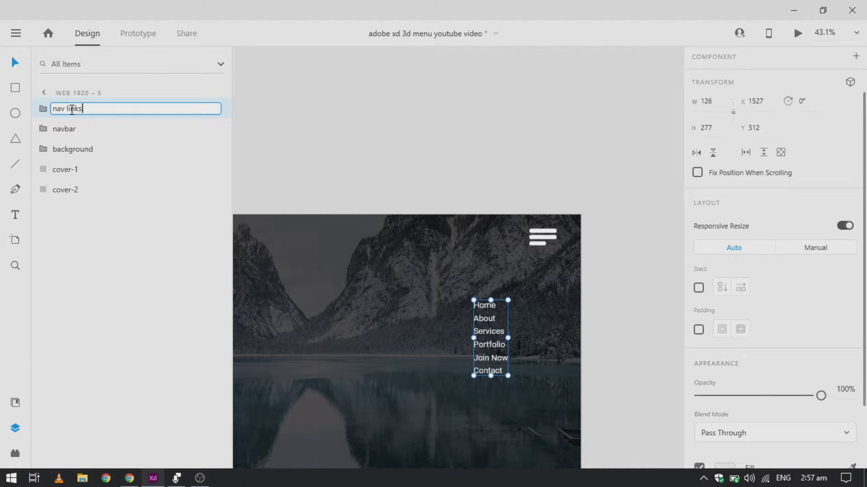
key("Return")
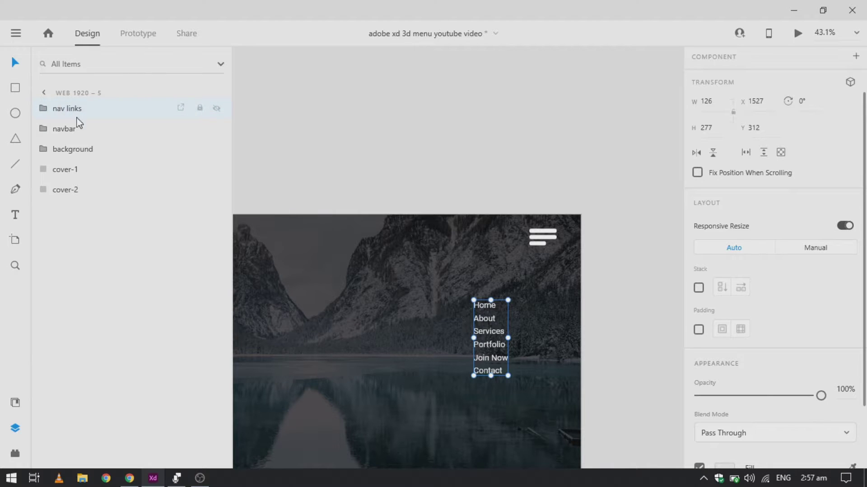
Step: Move the nav links group 90 px down to Y 402
key("shift+Down")
key("shift+Down")
key("shift+Down")
key("shift+Down")
key("shift+Down")
key("shift+Down")
key("shift+Down")
key("shift+Down")
key("shift+Down")
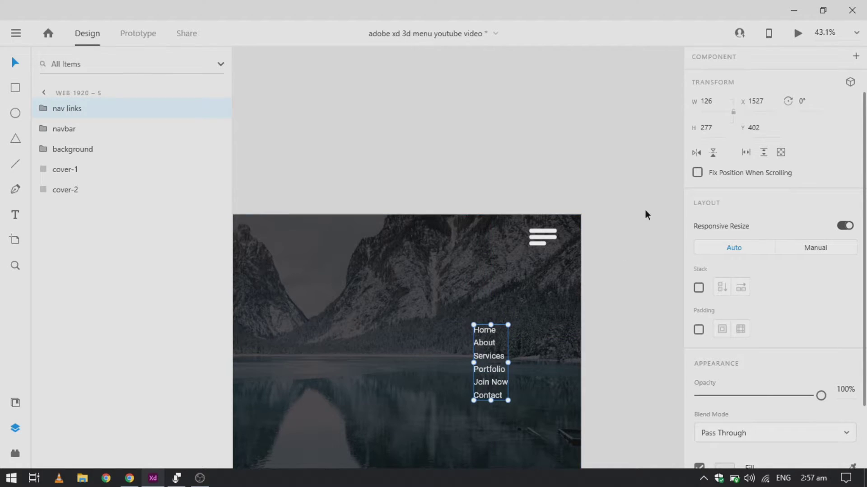
scroll(421, 311, "down", 4)
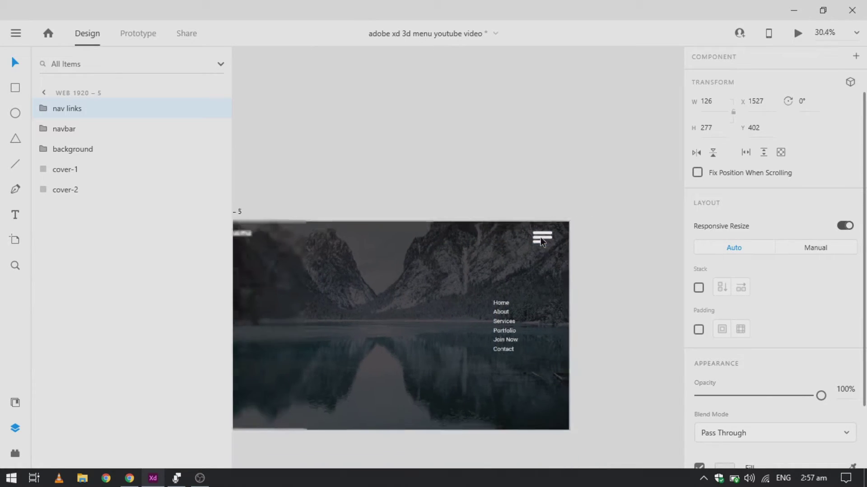
scroll(420, 312, "up", 2)
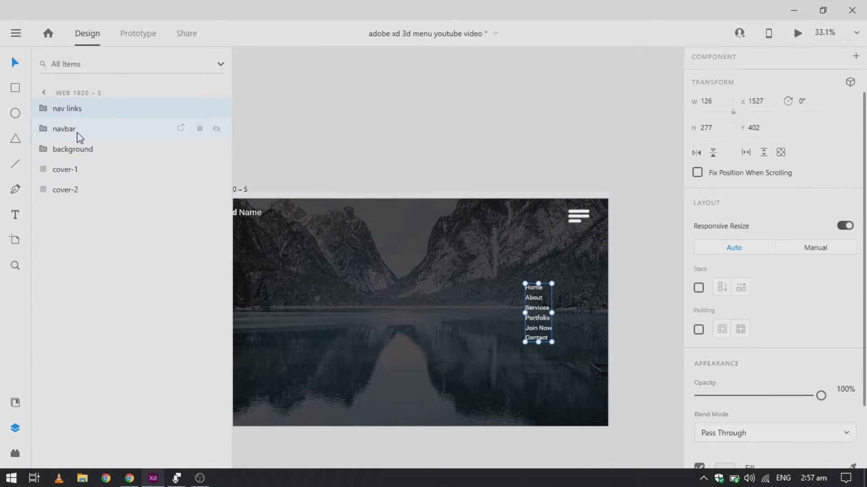
Step: Move the nav links group to the bottom of the layer stack, beneath cover-2
left_click_drag(71, 109, 115, 221)
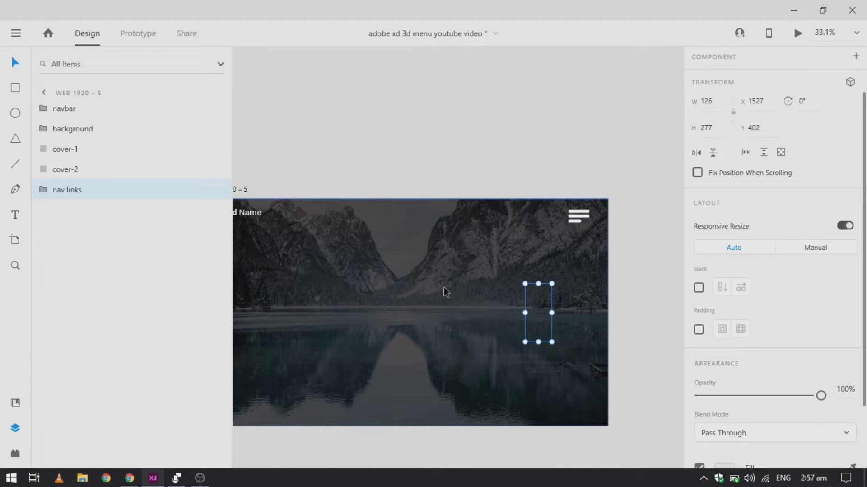
Step: Add the text "Future is here." near the middle of the artboard
key("t")
scroll(477, 302, "left", 2)
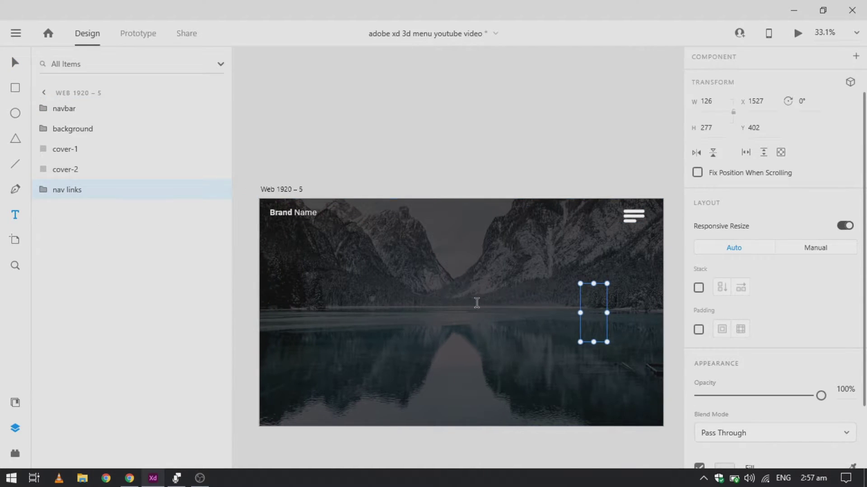
left_click(451, 300)
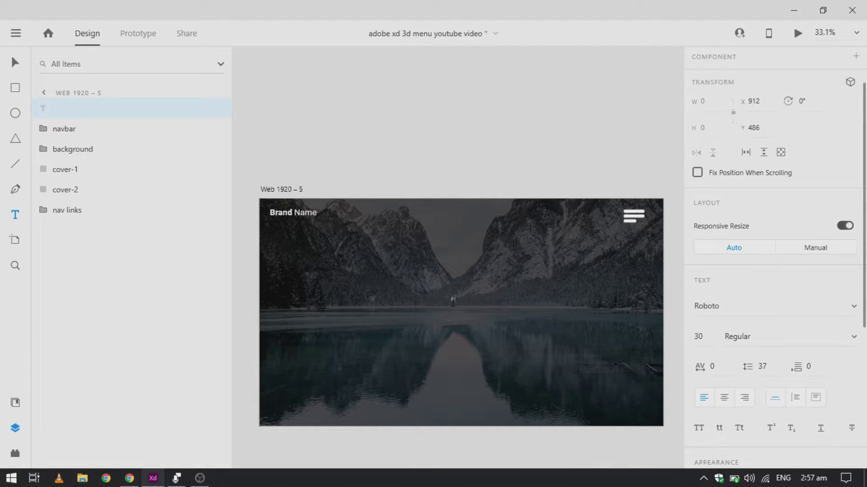
type("Fure")
key("ctrl+a")
type("Future is here.")
Step: Set the font weight of the "Future is here." text to Black
scroll(470, 301, "up", 5)
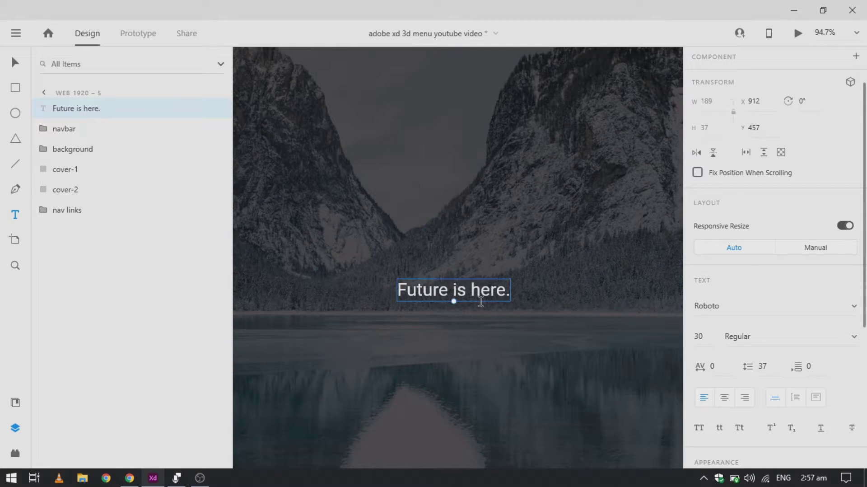
left_click(855, 337)
scroll(813, 361, "down", 5)
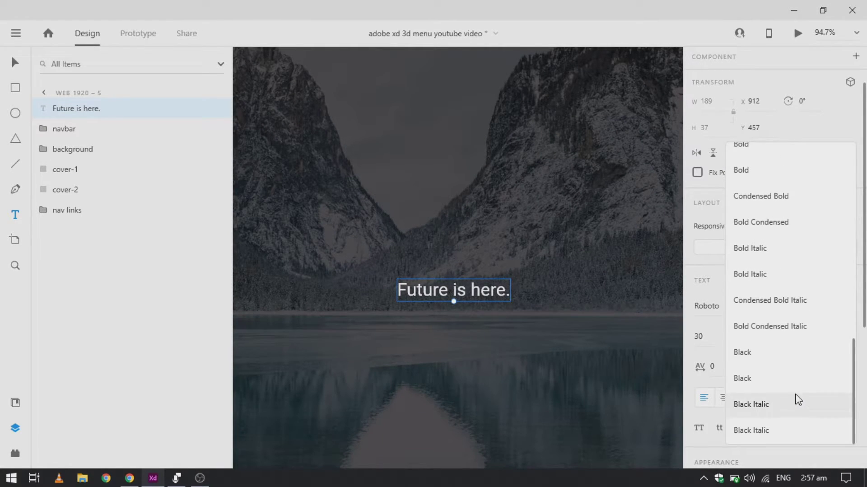
left_click(795, 385)
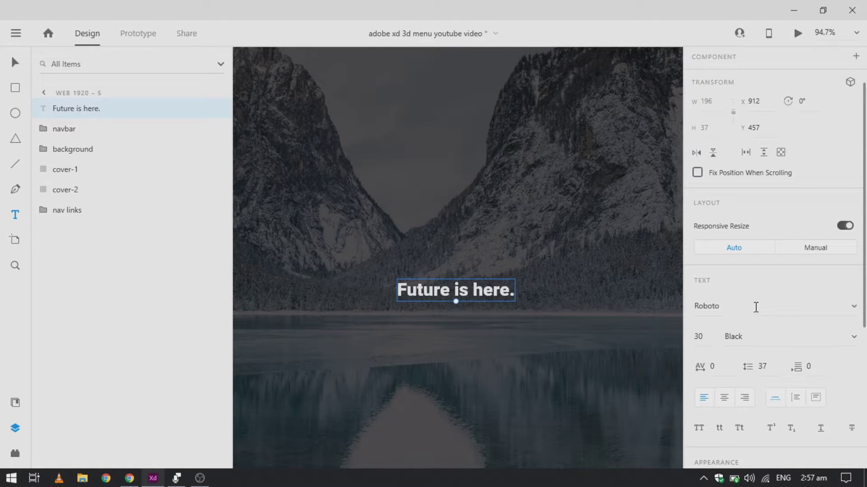
Step: Move the "Future is here." text to the centre of the artboard, at X 862 and Y 522
scroll(470, 293, "down", 3)
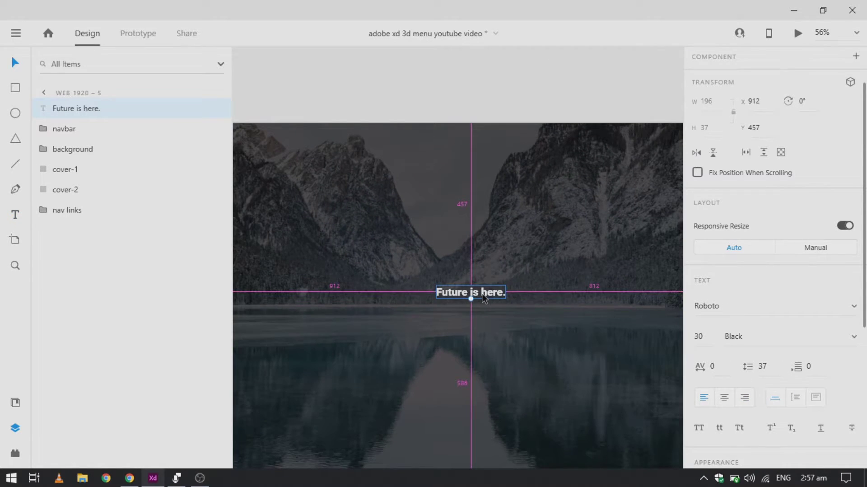
scroll(482, 297, "down", 2)
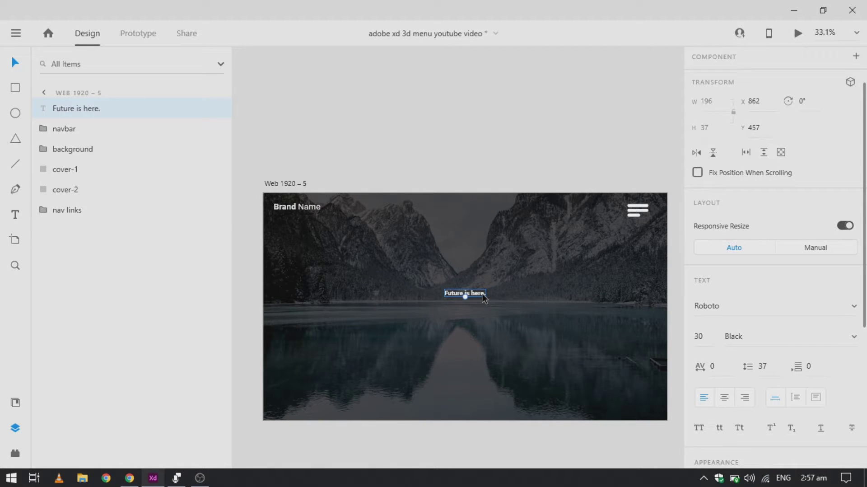
left_click_drag(484, 297, 483, 309)
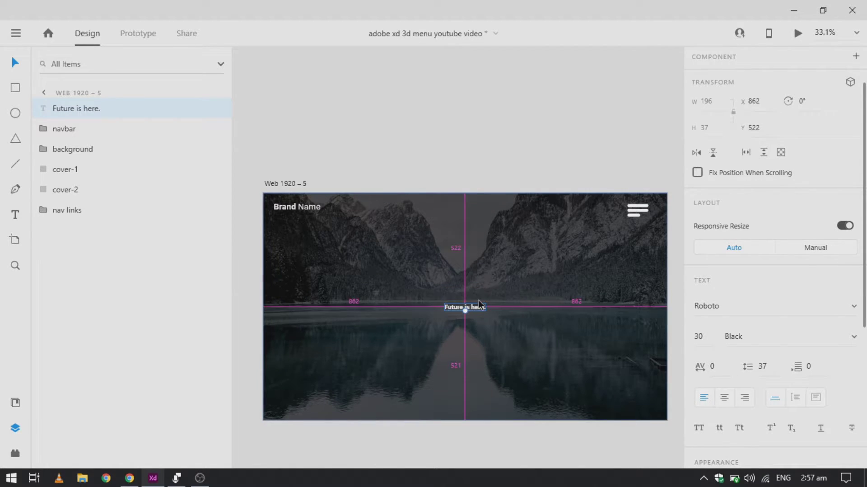
Step: Set the heading's font size to 55 and centre it horizontally and vertically on the artboard
scroll(478, 299, "up", 4)
left_click(703, 340)
type("55")
key("Return")
key("shift+c")
key("shift+m")
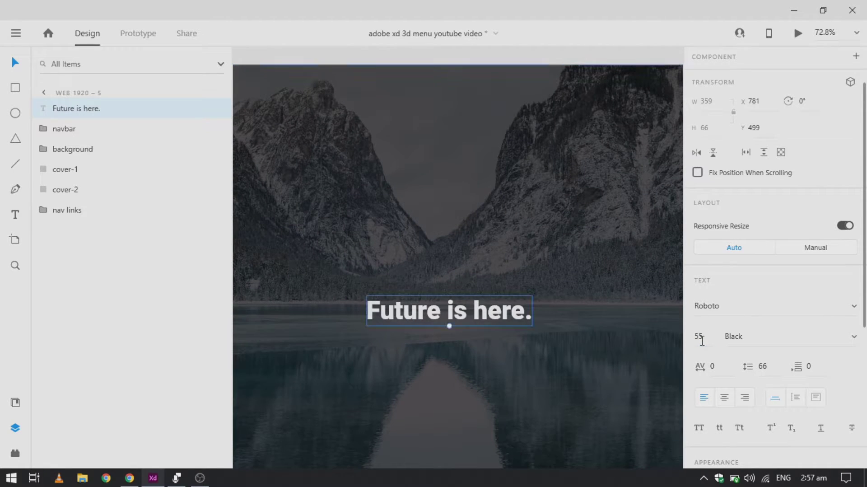
scroll(479, 285, "down", 3)
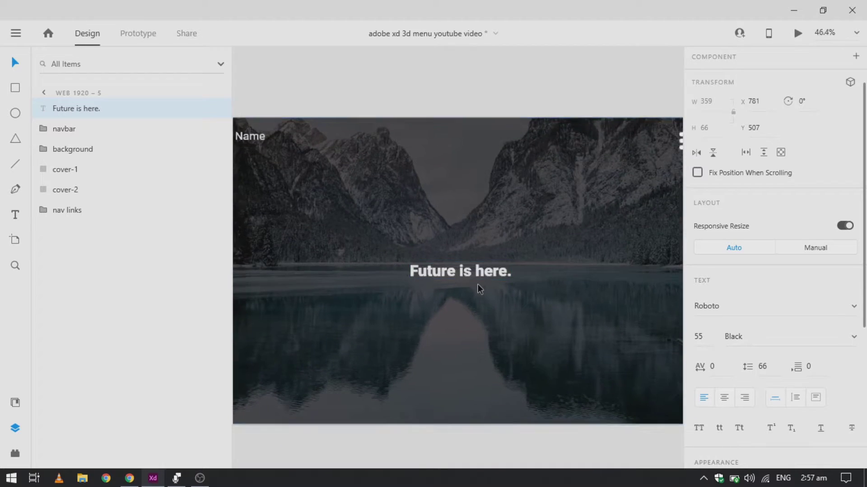
Step: Duplicate the heading directly below itself and set the copy to font size 20 and weight Regular
left_click_drag(480, 270, 483, 303)
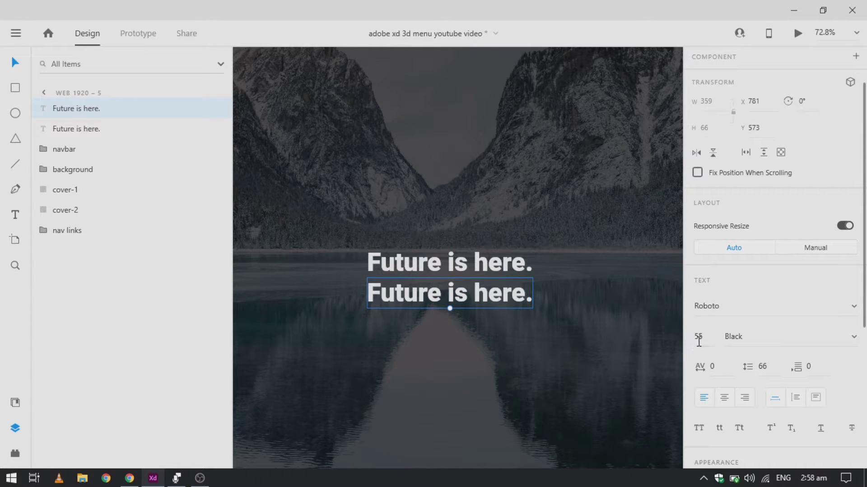
type("20")
key("Return")
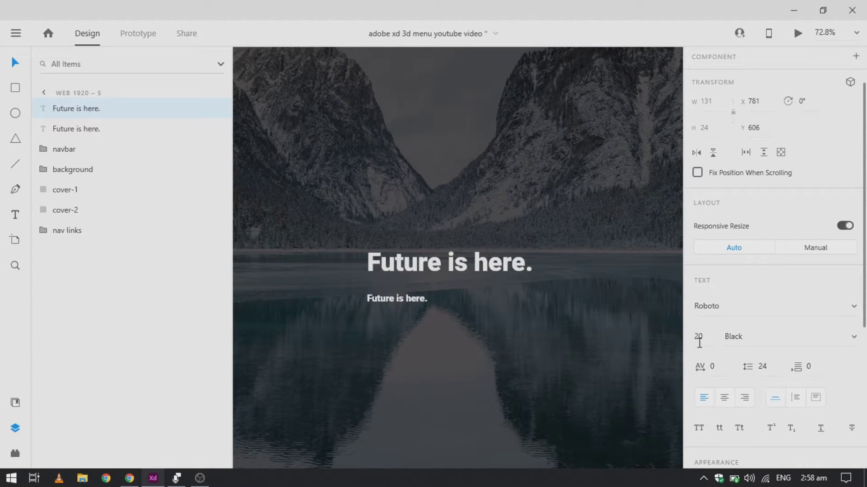
left_click(760, 341)
type("Regular")
key("Return")
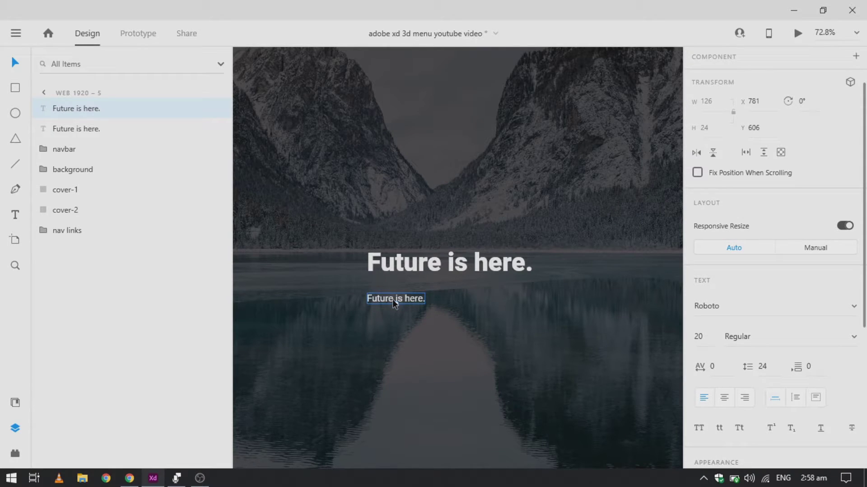
Step: Fill the small text below the heading with placeholder text using the Lorem Ipsum plugin
left_click(15, 453)
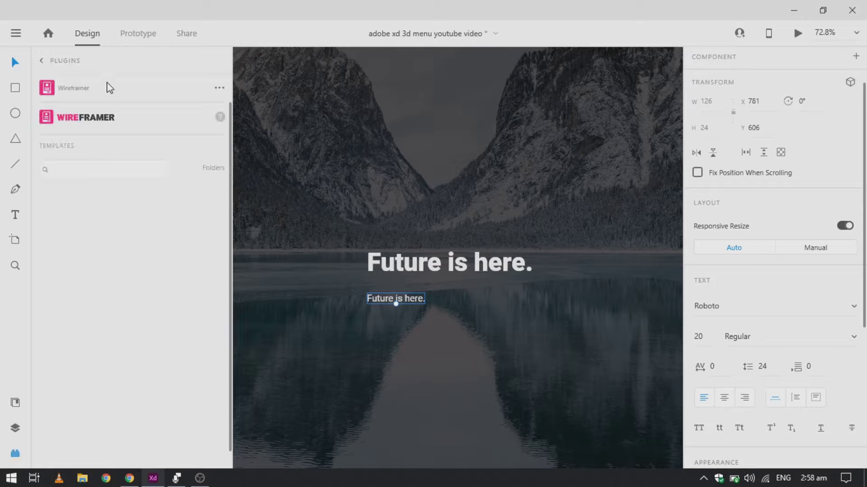
left_click(42, 62)
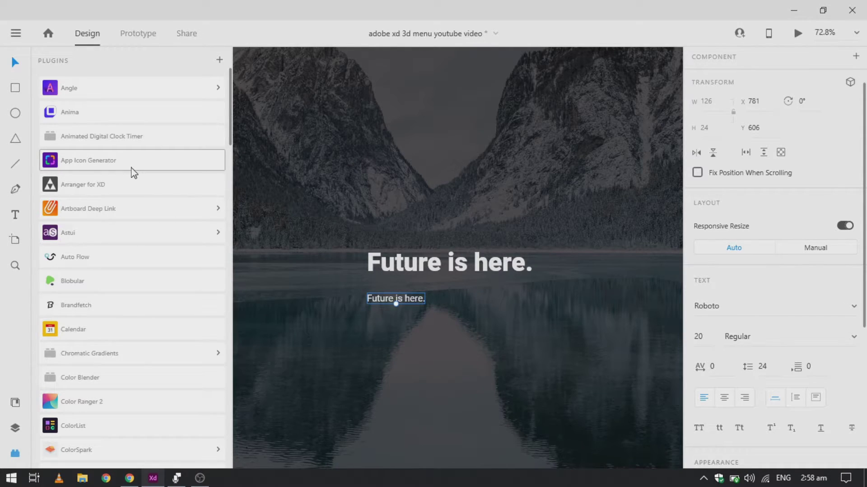
scroll(134, 171, "down", 6)
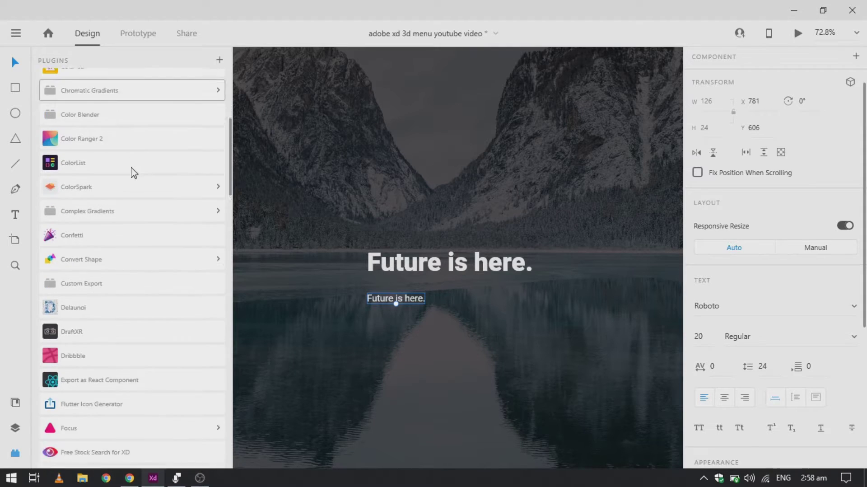
scroll(133, 173, "down", 3)
scroll(134, 173, "down", 10)
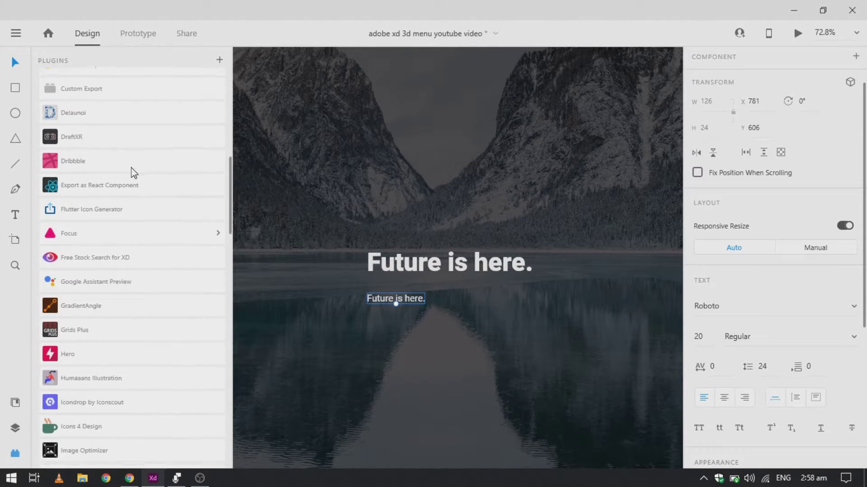
scroll(134, 174, "down", 1)
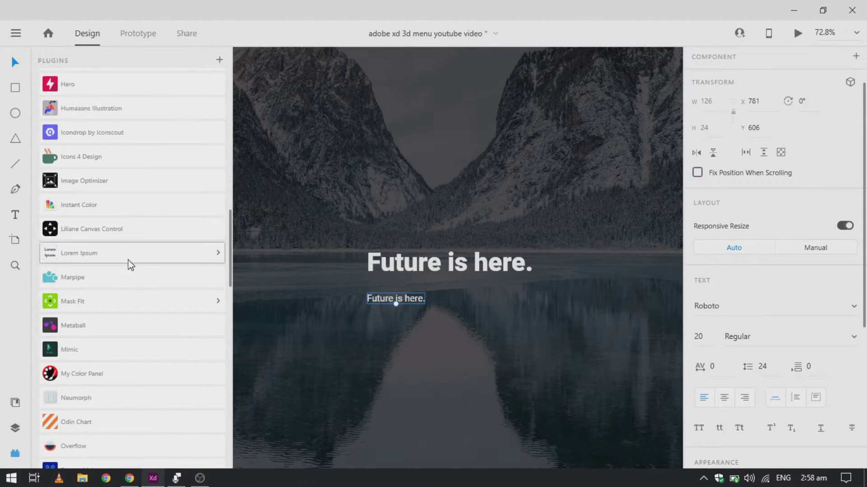
left_click(130, 259)
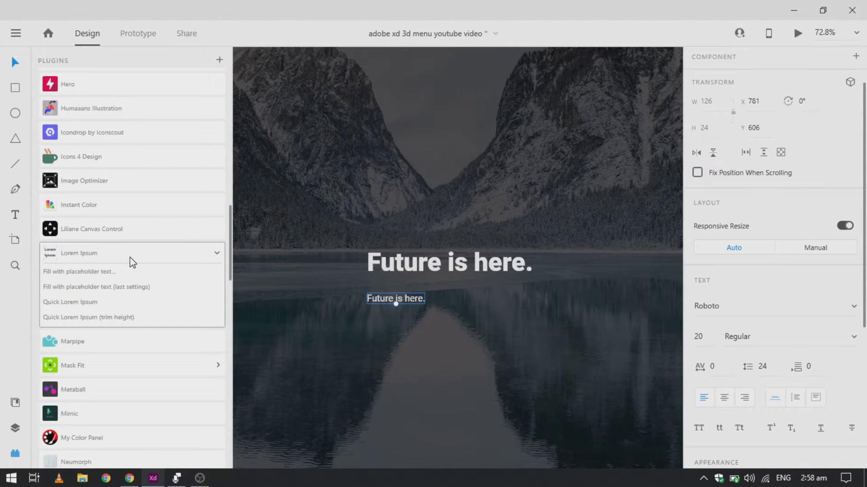
left_click(152, 272)
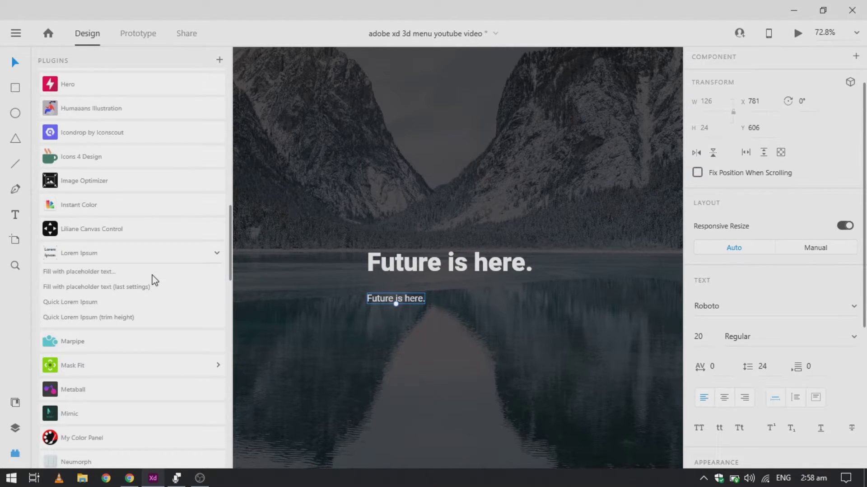
left_click(517, 326)
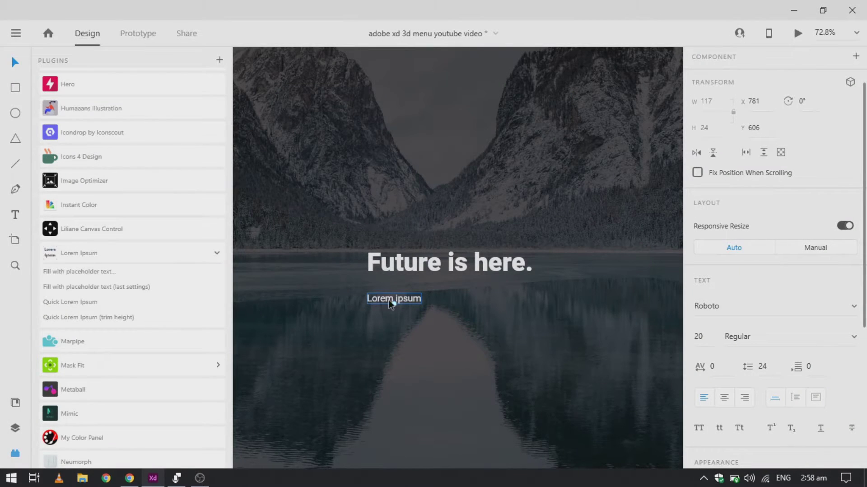
Step: Convert the placeholder text to a fixed-size text area and enlarge it to about 421 by 198
left_click(816, 397)
left_click_drag(421, 299, 534, 299)
left_click_drag(450, 304, 457, 385)
left_click_drag(367, 339, 354, 339)
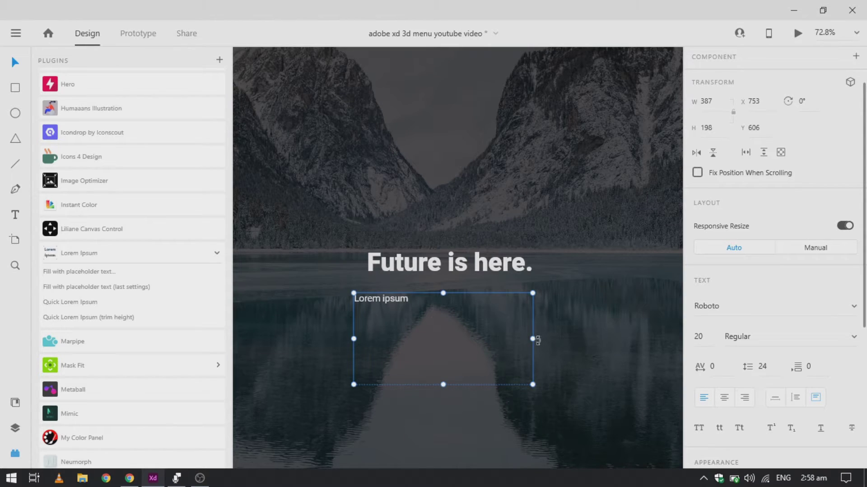
left_click_drag(533, 340, 549, 339)
Step: Fill the text area with Lorem Ipsum (Latin, Standard), with line breaks, no ending punctuation and the height trimmed to fit
left_click(80, 272)
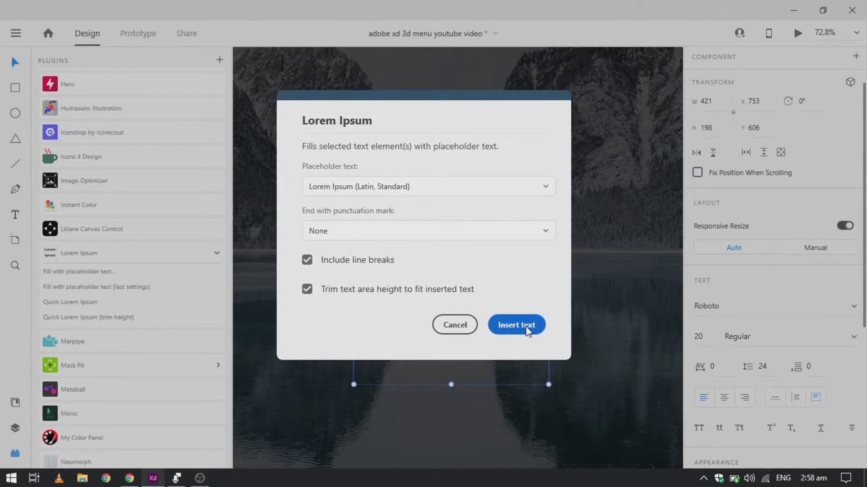
left_click(526, 325)
scroll(483, 379, "down", 5)
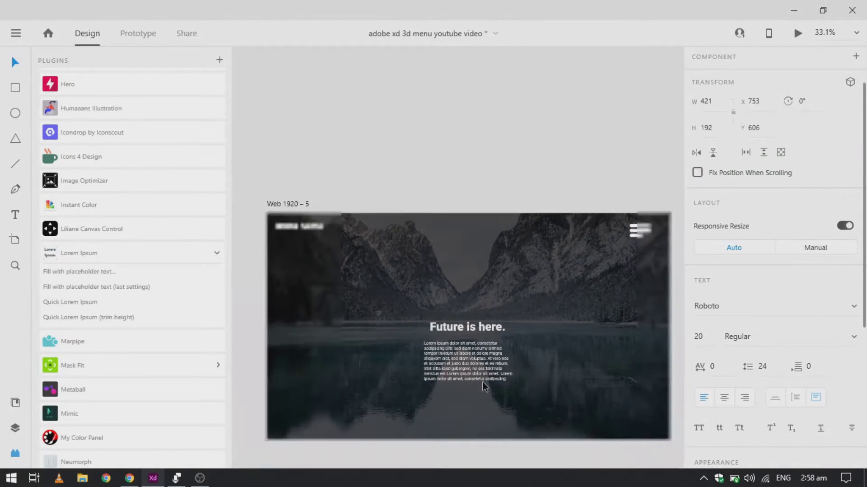
Step: Try centre alignment on the placeholder paragraph and restore its left alignment
scroll(476, 362, "up", 5)
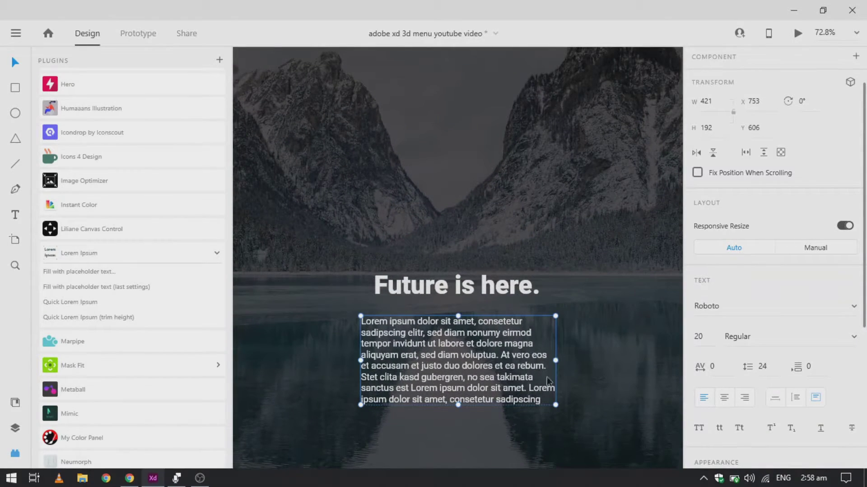
left_click(728, 400)
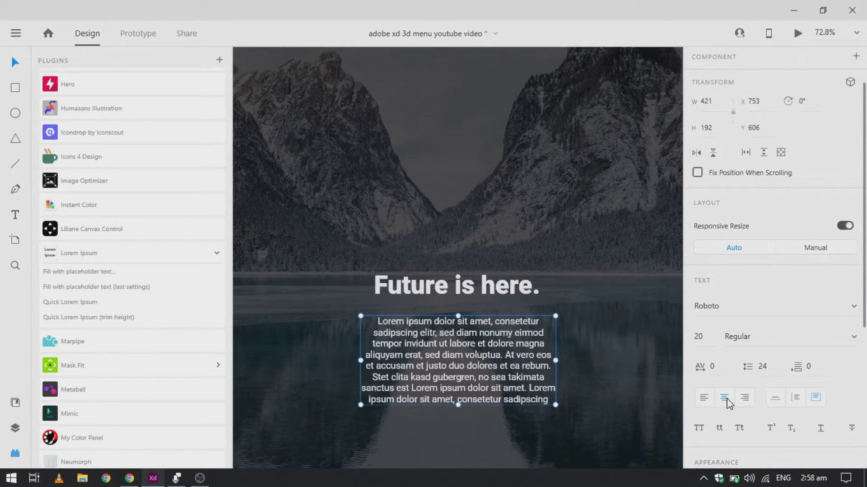
left_click(712, 399)
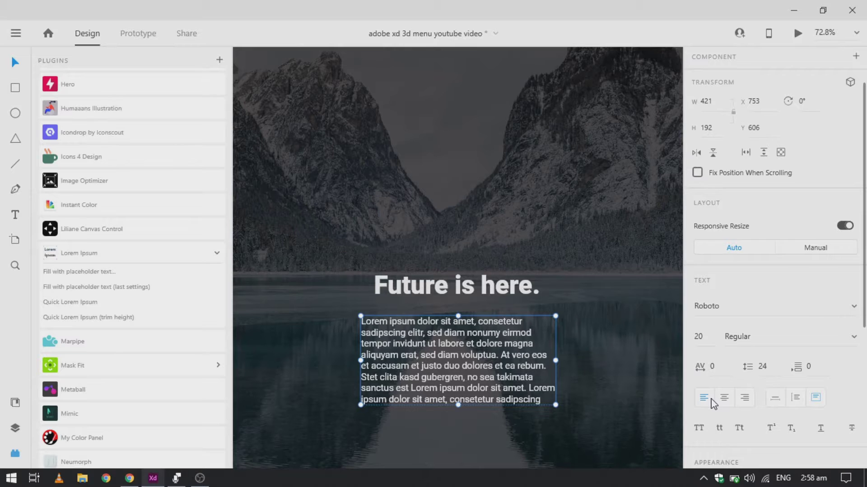
Step: Shorten the paragraph's text area to a height of about 130 and centre it horizontally on the artboard at X 750
left_click(586, 327)
scroll(587, 327, "down", 3)
left_click(521, 291)
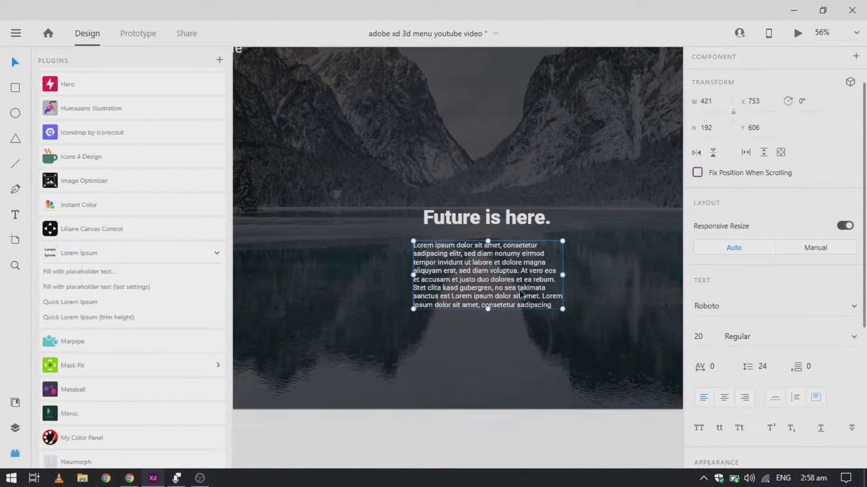
double_click(522, 291)
key("Escape")
left_click_drag(488, 308, 490, 288)
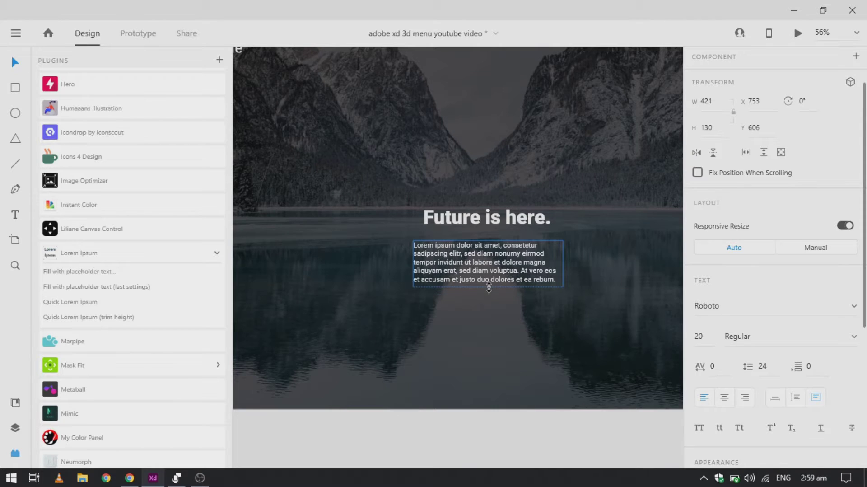
left_click(498, 307)
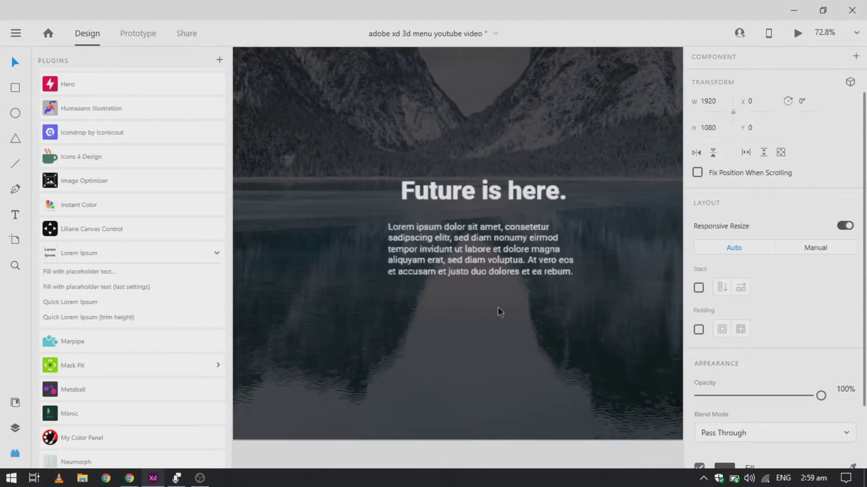
left_click(493, 284)
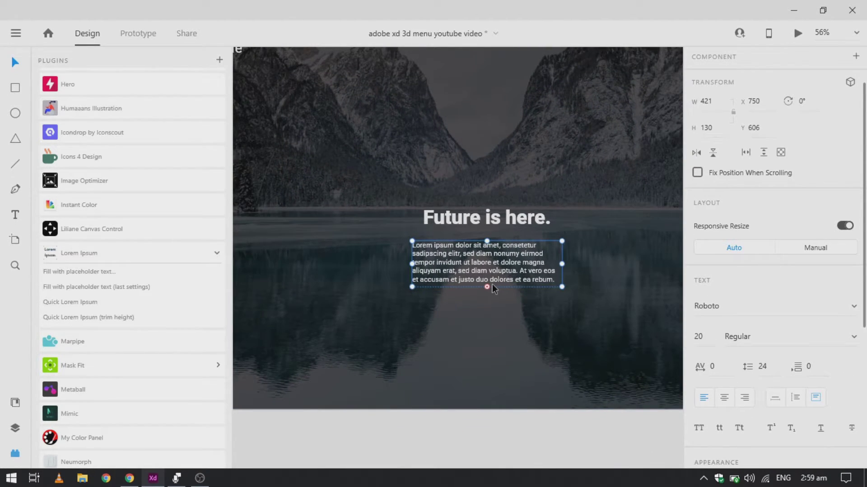
Step: Draw a rectangle below the paragraph and size it to 250 wide by 80 high
left_click(505, 302)
key("r")
left_click_drag(447, 313, 535, 343)
scroll(532, 343, "up", 1)
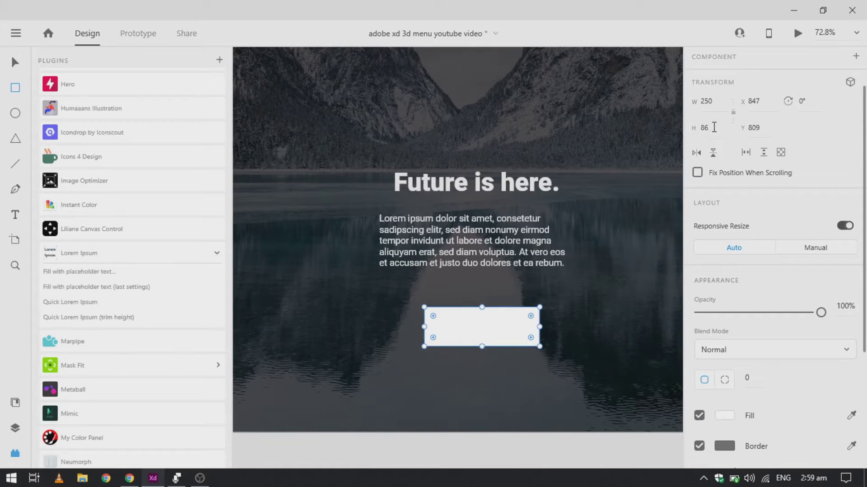
key("Return")
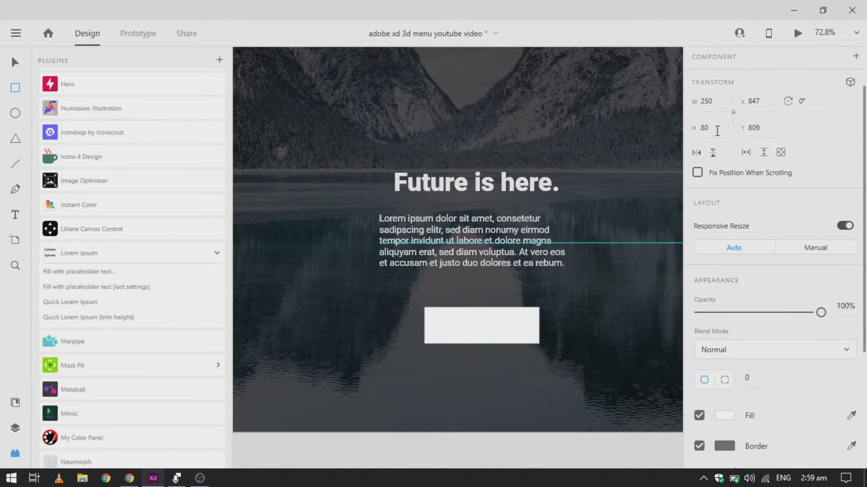
key("v")
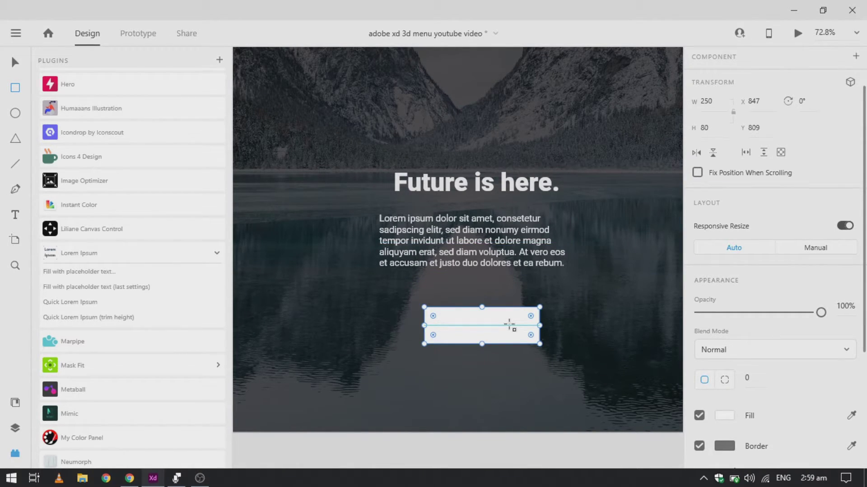
Step: Shape the rectangle into a borderless pill with a corner radius of 40, centred horizontally on the artboard at X 835
left_click_drag(531, 316, 469, 325)
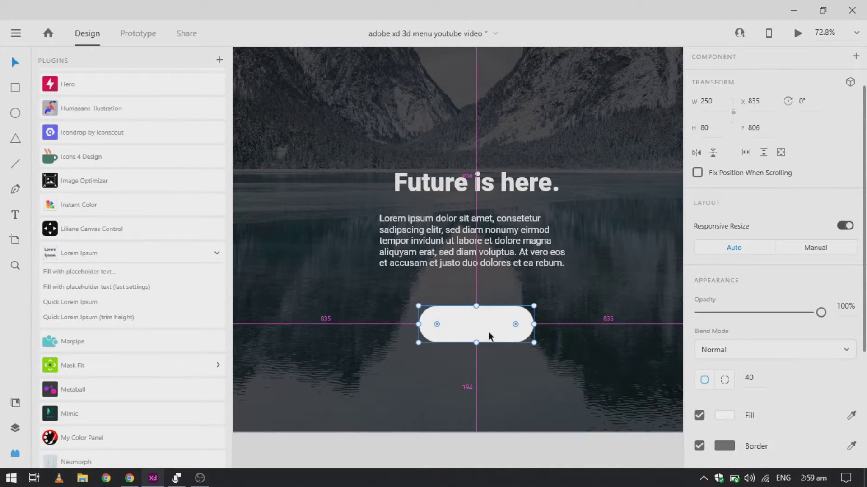
scroll(489, 332, "up", 2)
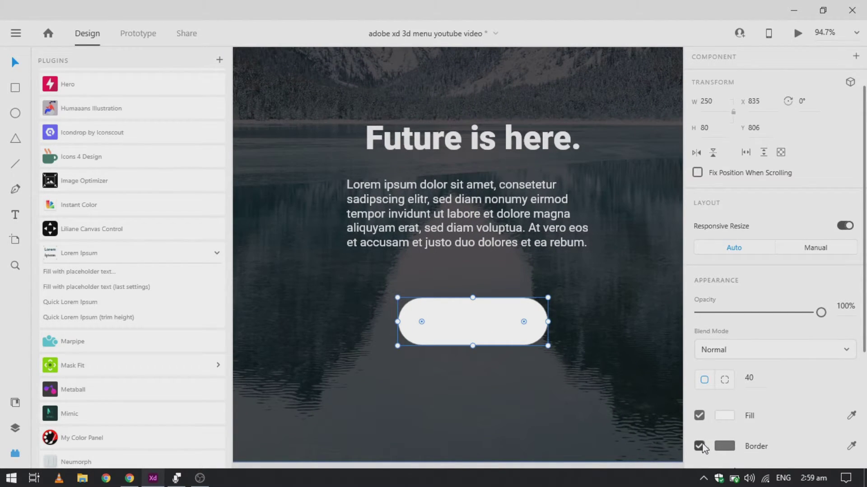
left_click(700, 445)
Step: Fill the pill with the blue #2644FF and save that colour as a swatch
left_click(726, 415)
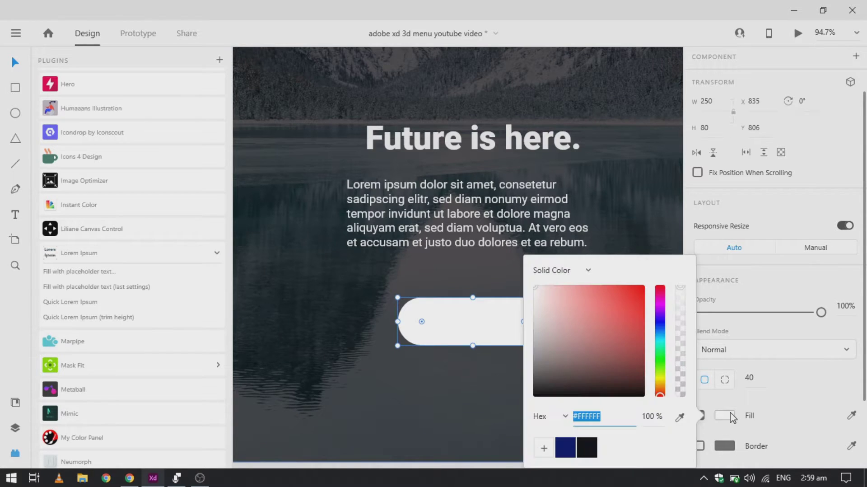
left_click(572, 448)
left_click_drag(648, 311, 632, 276)
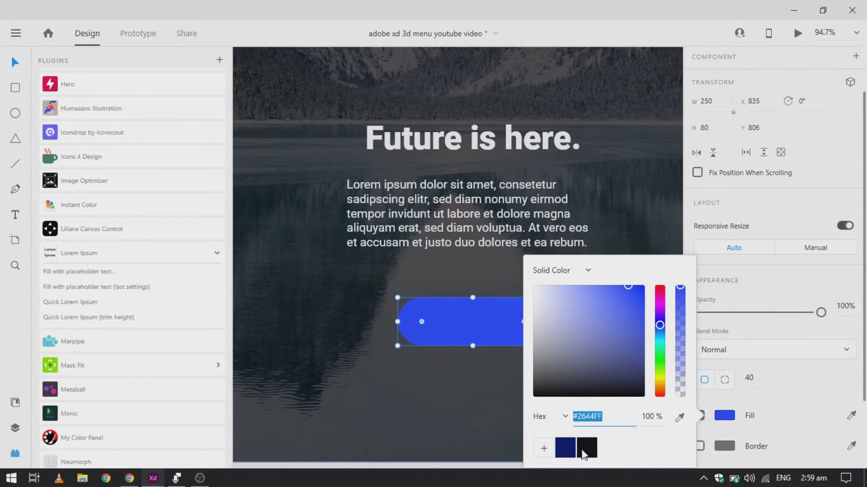
left_click(544, 449)
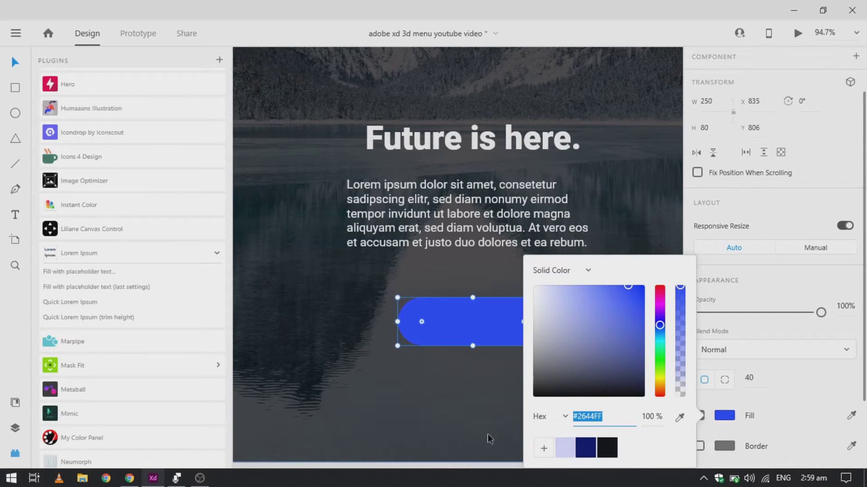
scroll(488, 434, "down", 3)
left_click(488, 434)
Step: Add the text "Read more" on the blue pill
scroll(488, 434, "up", 3)
key("t")
left_click(464, 318)
type("Read more")
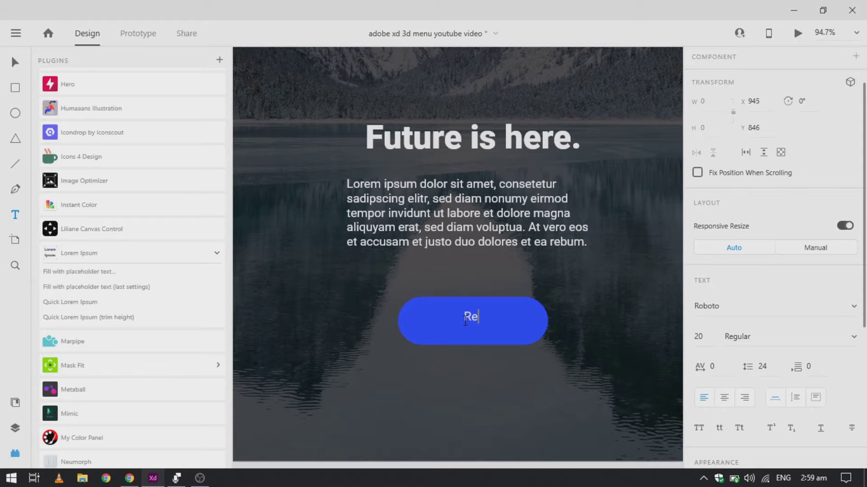
key("Escape")
Step: Centre the "Read more" text on the pill horizontally and vertically, and group the two
left_click(443, 340, "shift")
key("shift+c")
key("shift+m")
key("ctrl+g")
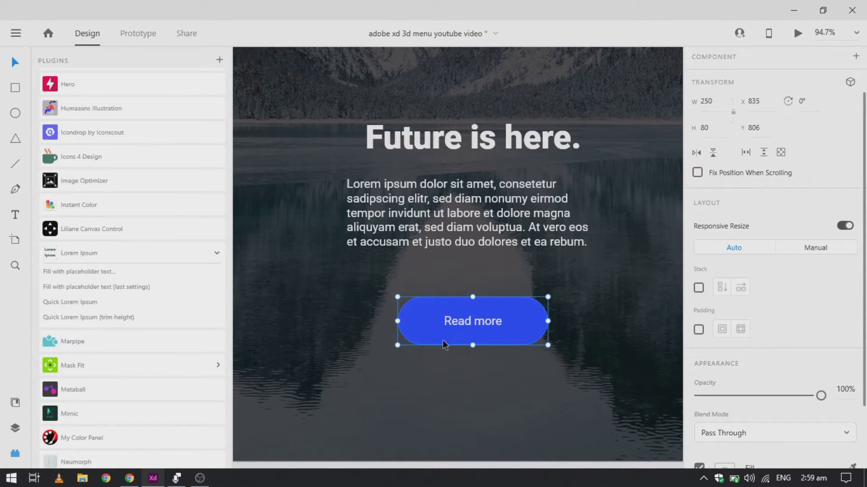
Step: Rename the new button group as btrn in the layer list
key("ctrl+y")
double_click(68, 110)
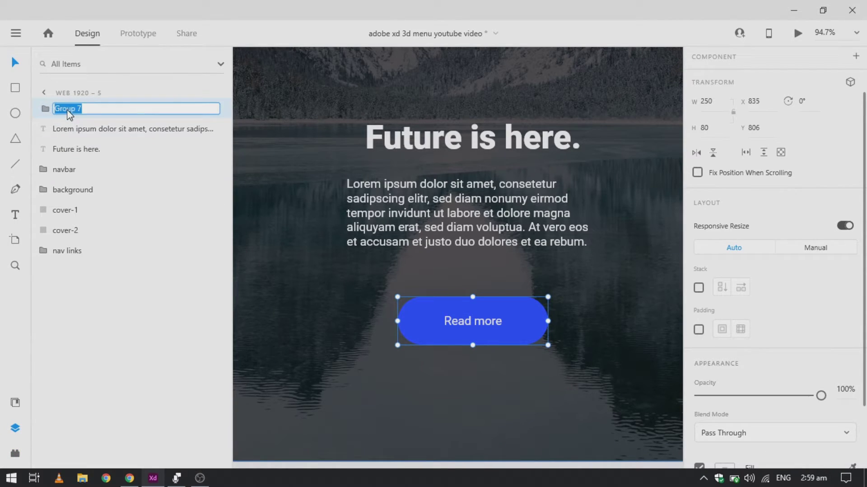
type("bt")
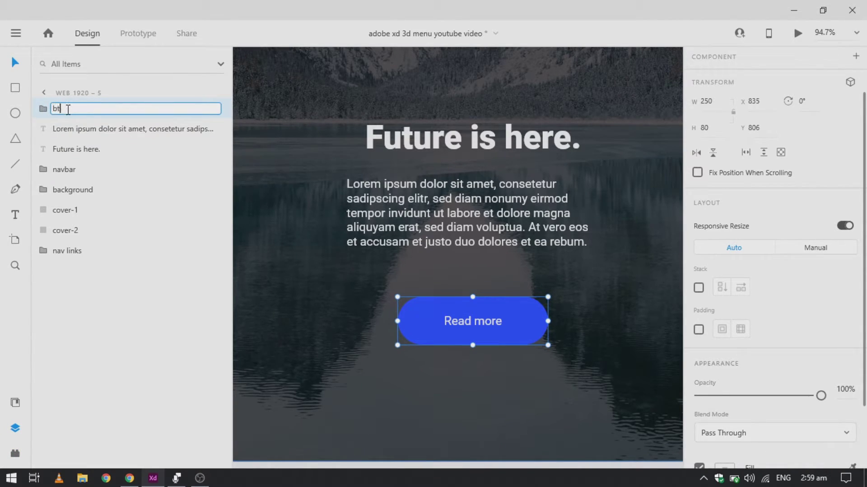
type("rn")
key("Return")
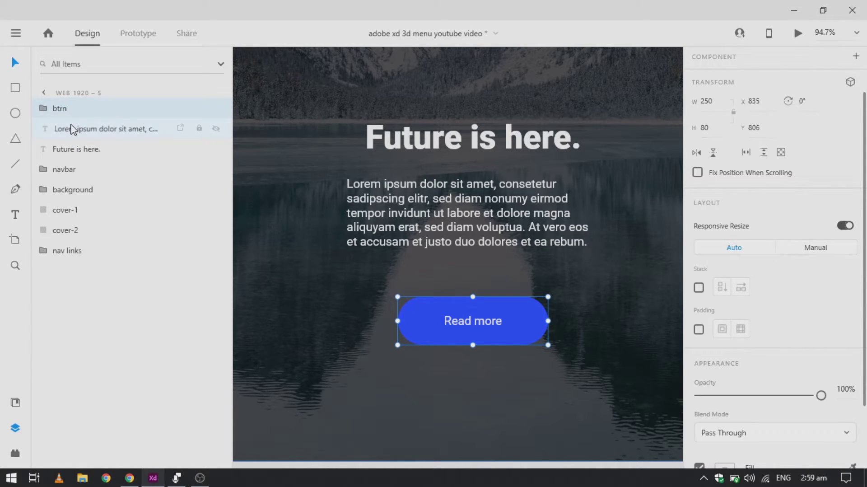
left_click(73, 130)
left_click(454, 335)
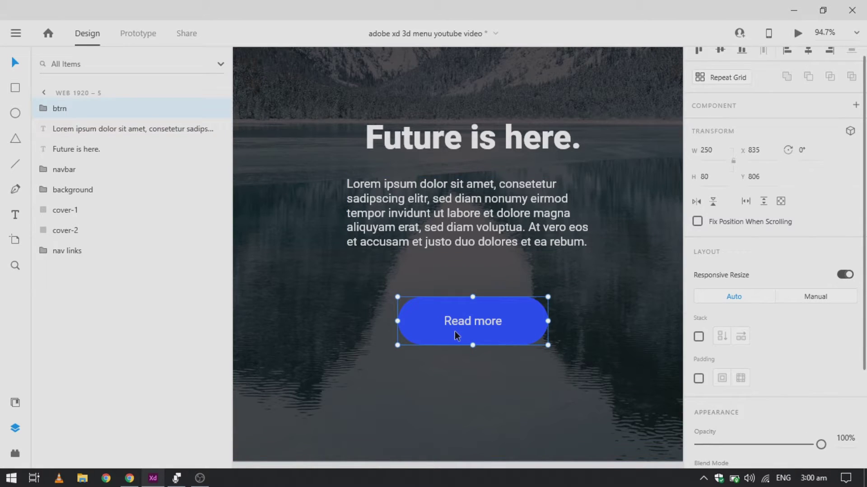
key("ctrl+z")
key("ctrl+shift+z")
Step: Try a font size of 30 on the "Read more" text inside the button group
double_click(461, 322)
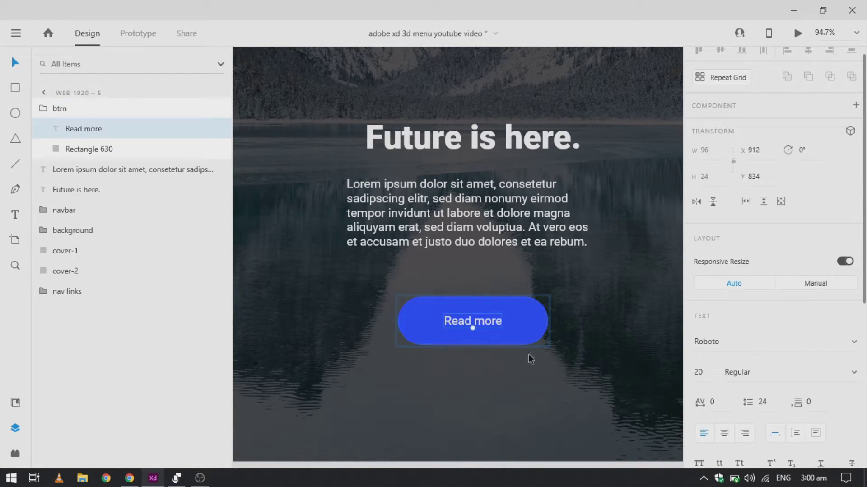
left_click(699, 375)
type("30")
key("Return")
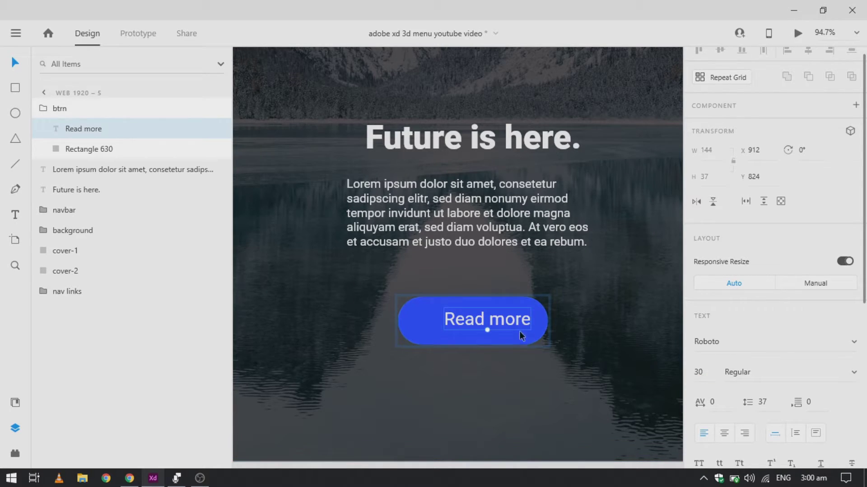
Step: Set the font size of the "Read more" text to 24 and centre it on the blue pill
double_click(700, 373)
type("5")
key("Return")
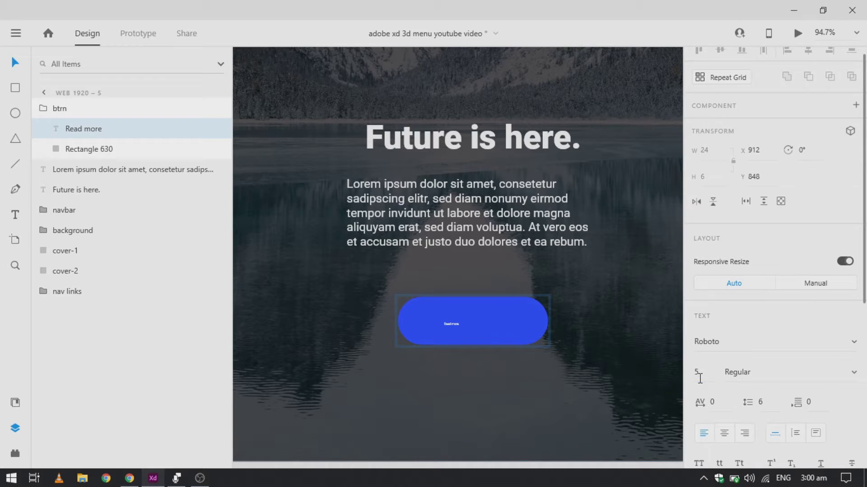
type("24")
key("Return")
left_click(540, 331, "shift")
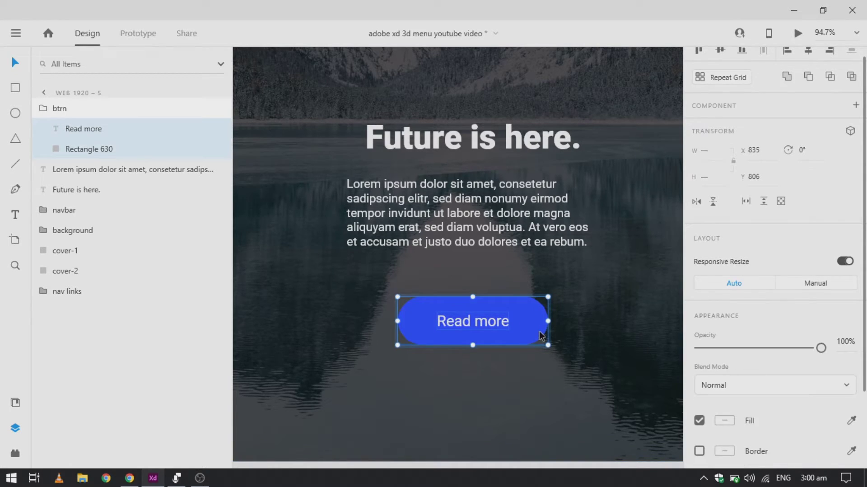
left_click(569, 387)
Step: Examine the whole artboard and its hamburger icon, and check the page in a desktop preview
scroll(569, 387, "down", 3)
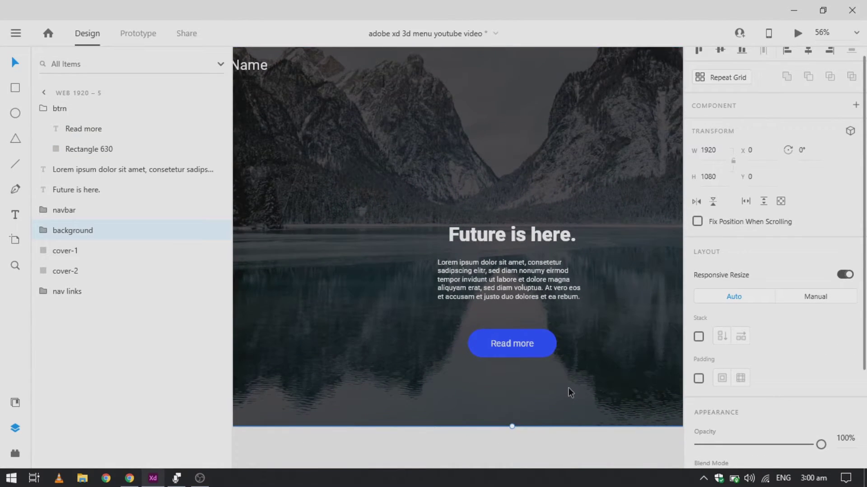
scroll(569, 387, "down", 2)
scroll(513, 319, "down", 2)
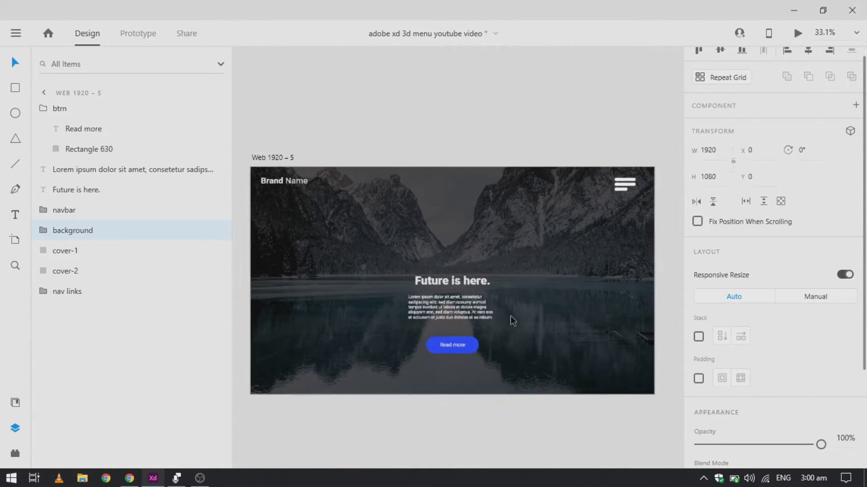
double_click(632, 186)
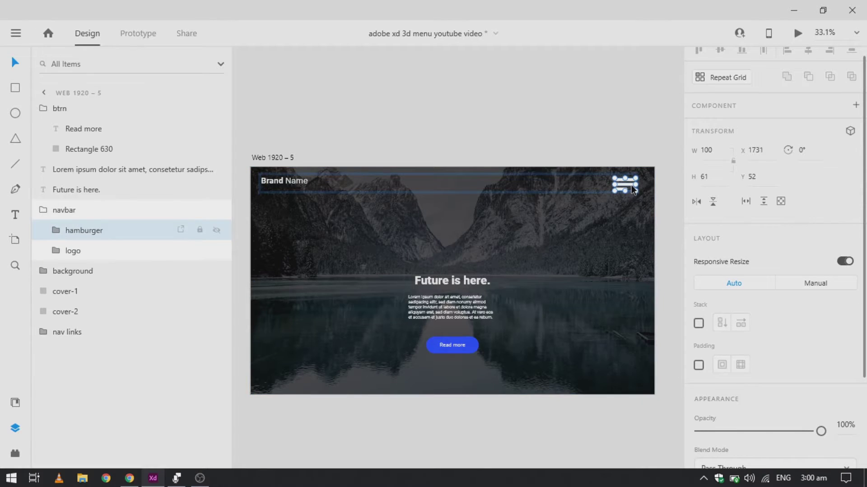
scroll(631, 186, "up", 4)
scroll(632, 189, "down", 4)
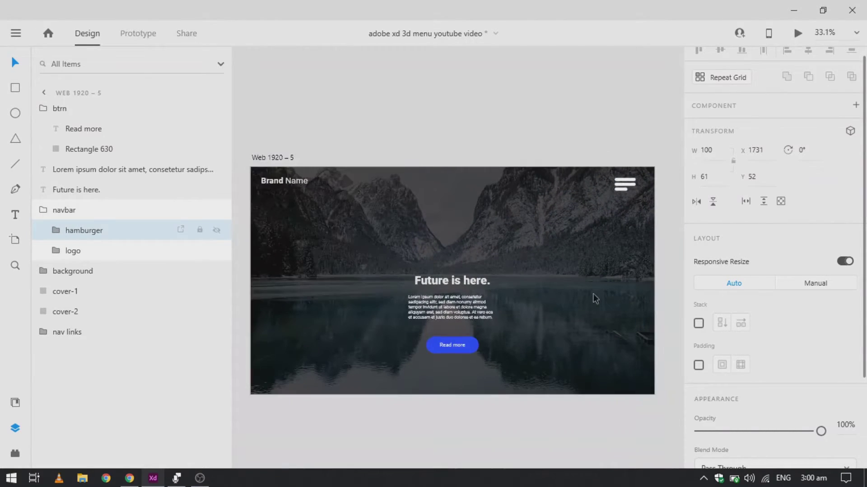
left_click(593, 294)
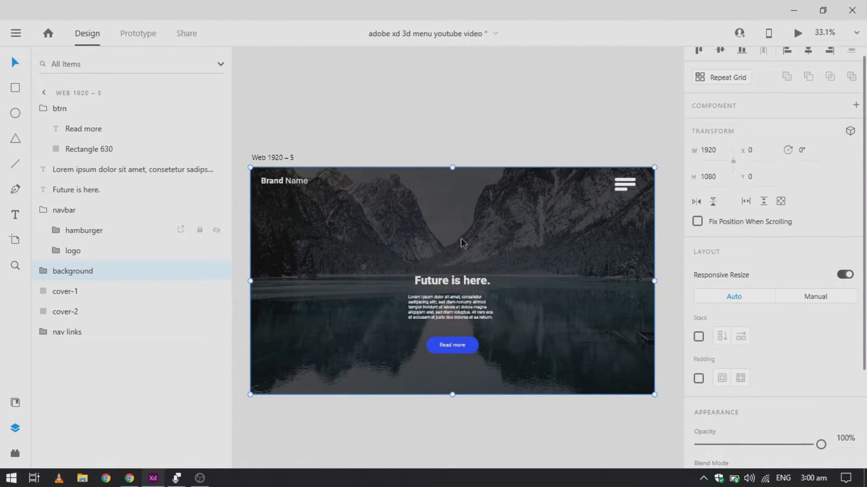
key("ctrl+Return")
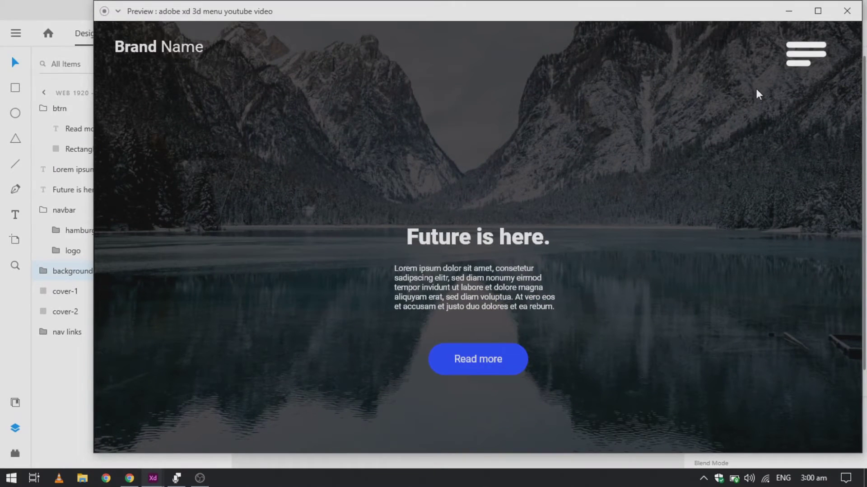
left_click(845, 12)
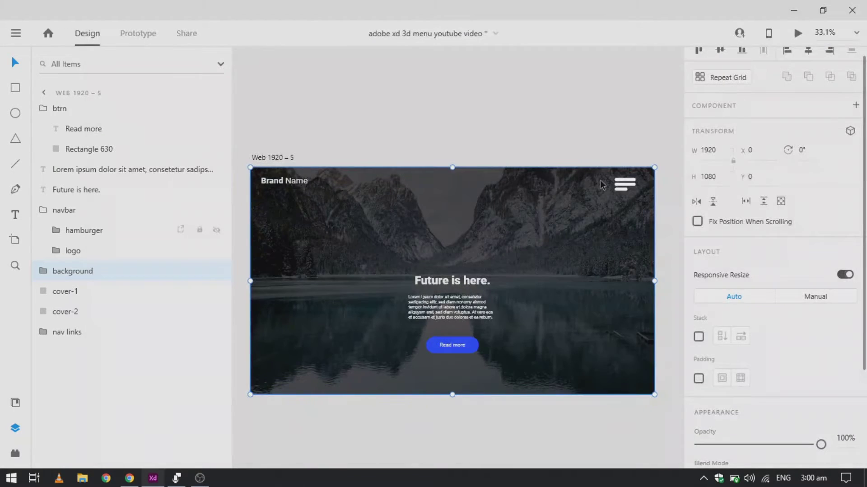
Step: Move the navbar group above all other layers of the artboard and collapse it
left_click(43, 110)
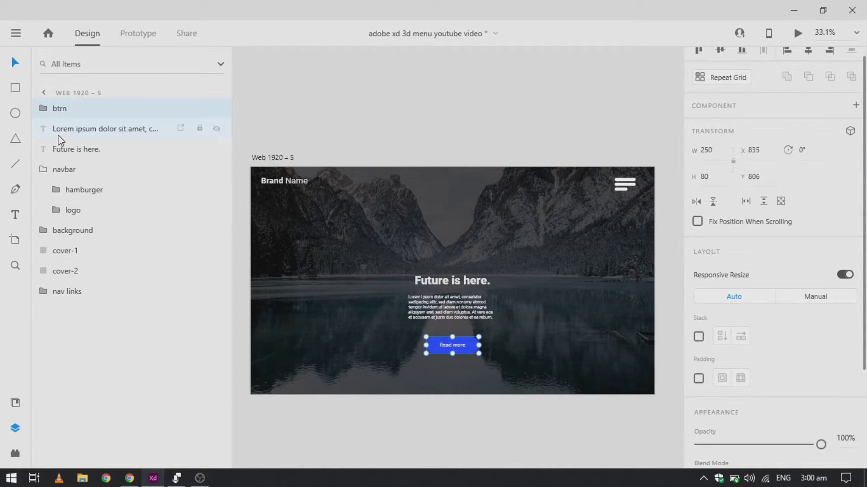
left_click_drag(48, 175, 122, 105)
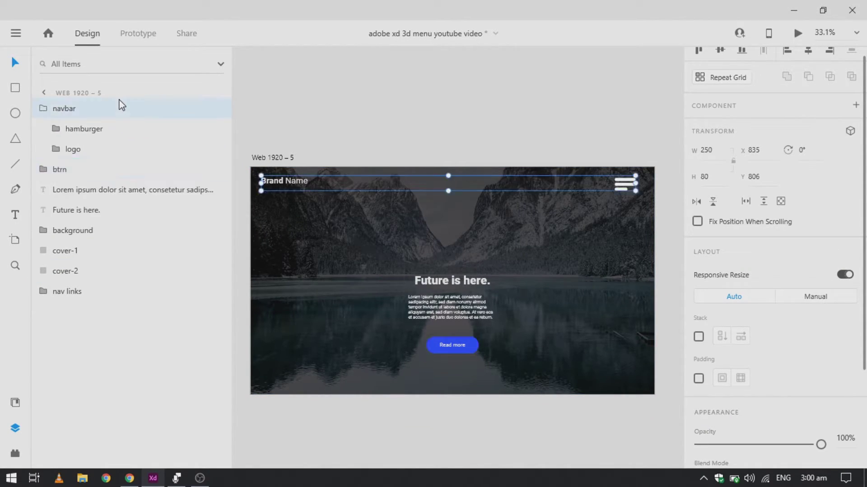
left_click(43, 108)
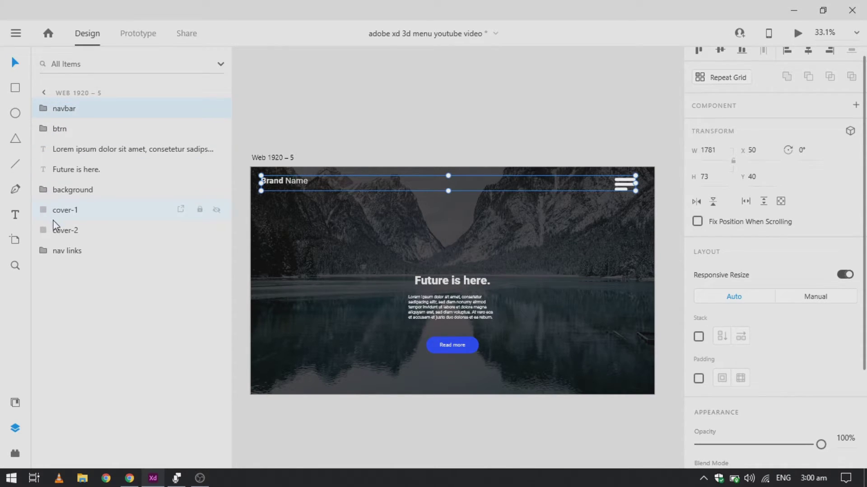
Step: Correct the button group's name to btn and collapse the group
left_click(45, 132)
double_click(61, 130)
key("End")
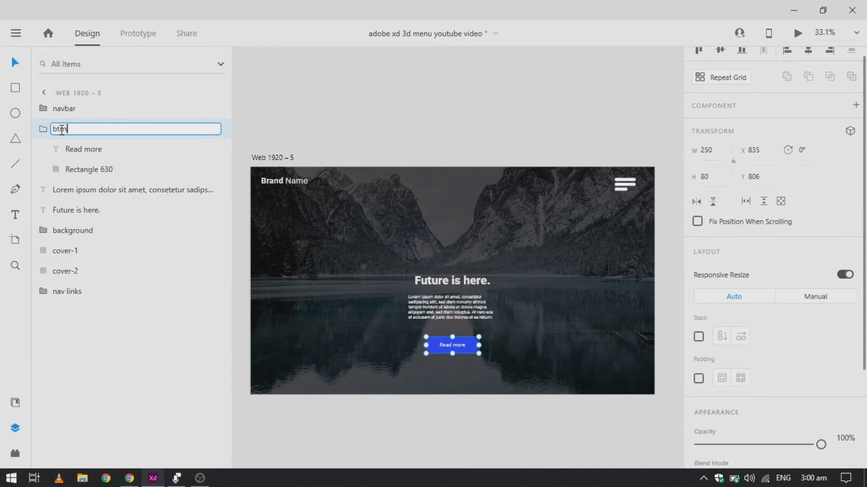
key("Return")
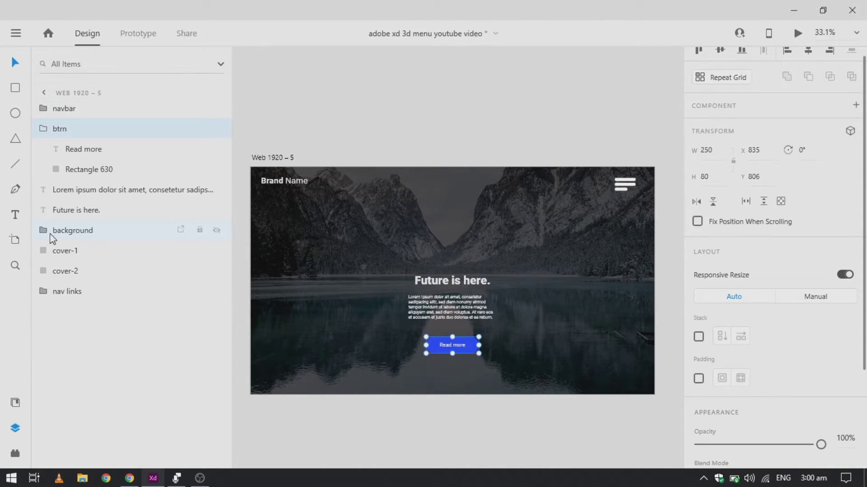
double_click(62, 131)
key("End")
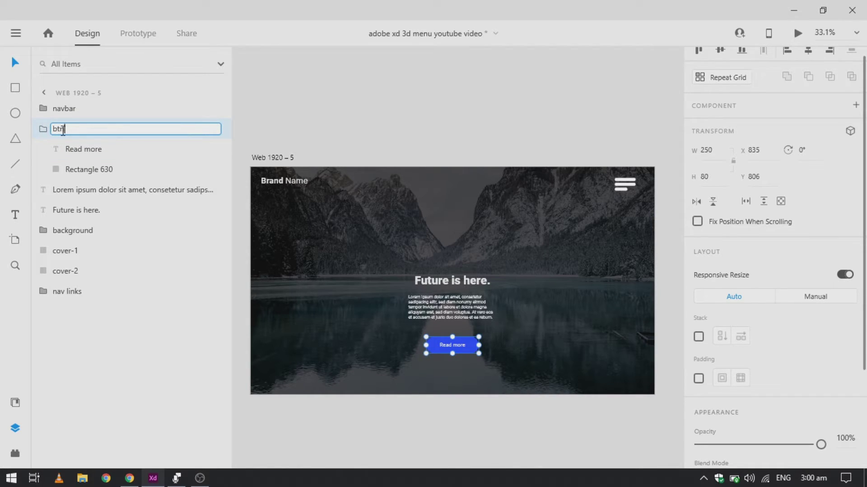
key("BackSpace")
type("n")
key("Return")
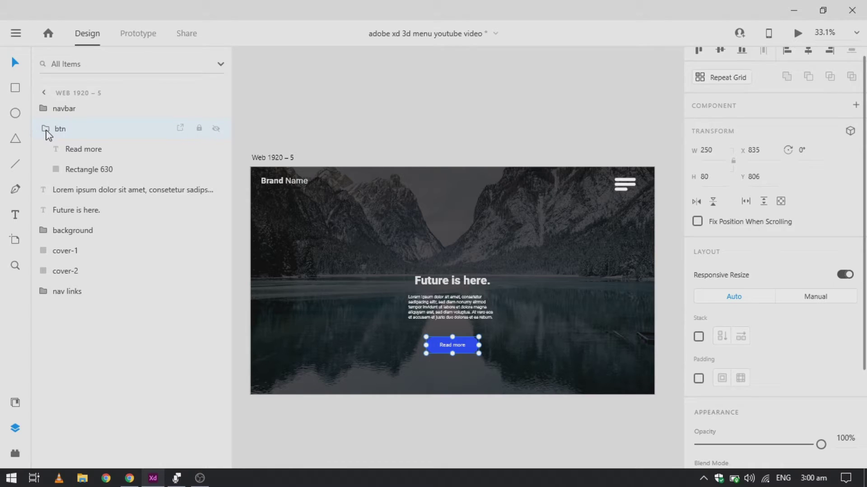
left_click(46, 131)
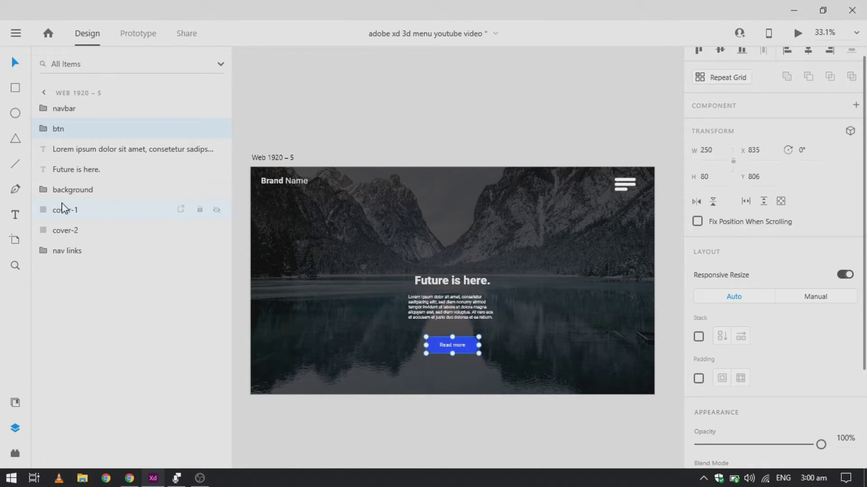
Step: Group all layers from btn down through cover-2 and name the group "our data"
left_click(63, 152)
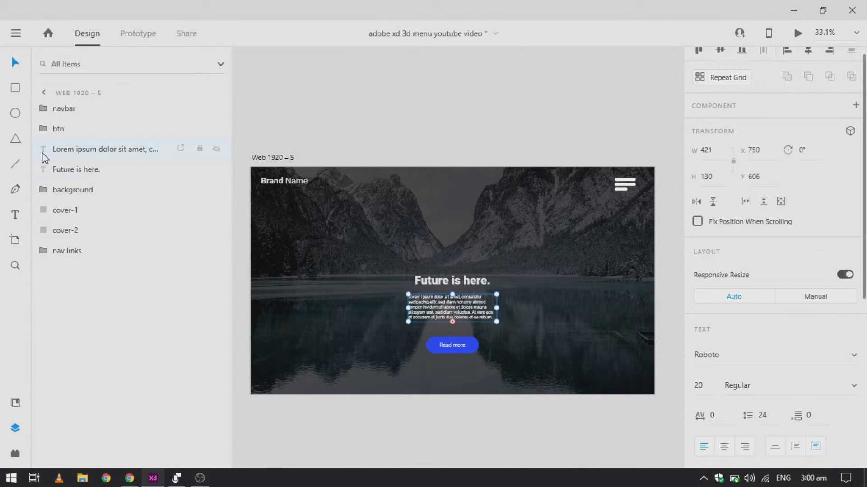
left_click(53, 130)
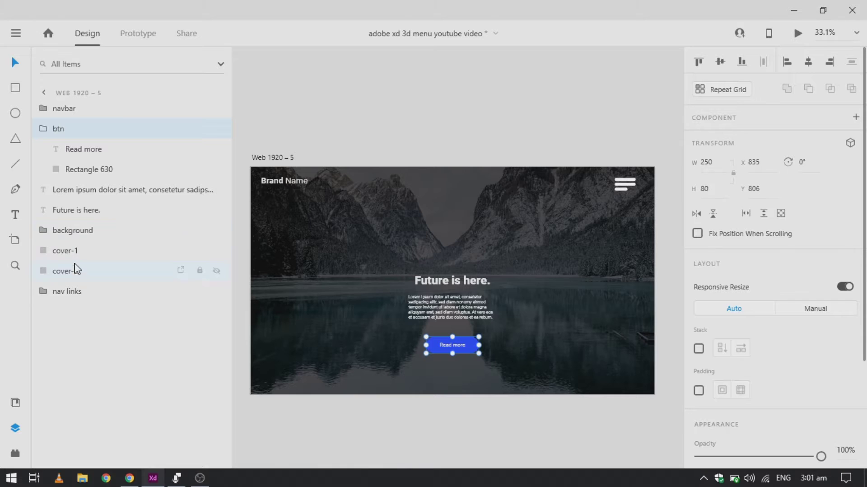
left_click(75, 272, "shift")
key("ctrl+g")
double_click(63, 130)
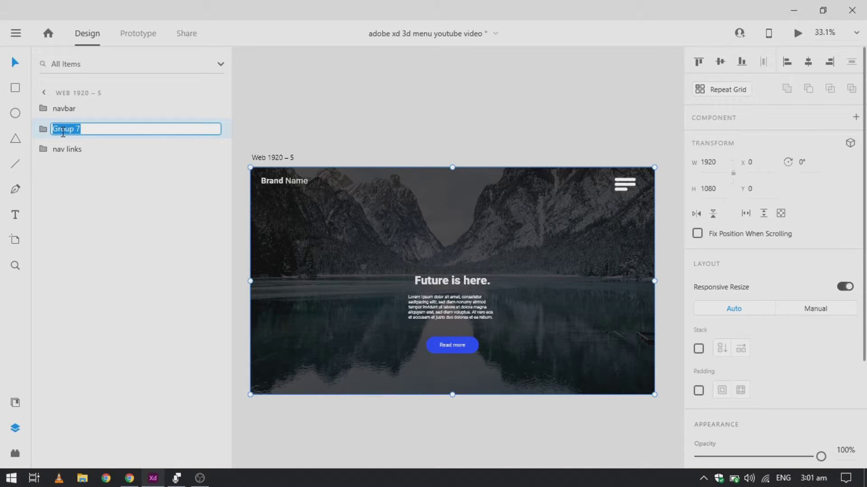
type("our data")
key("Return")
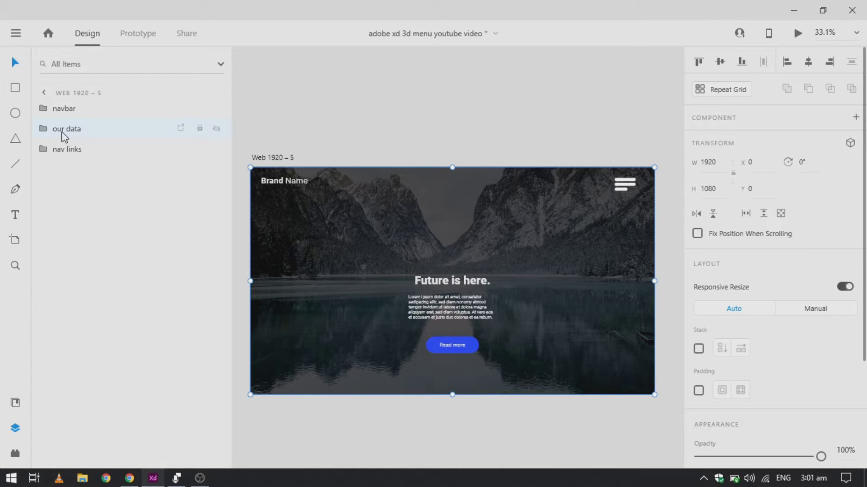
scroll(468, 303, "down", 2)
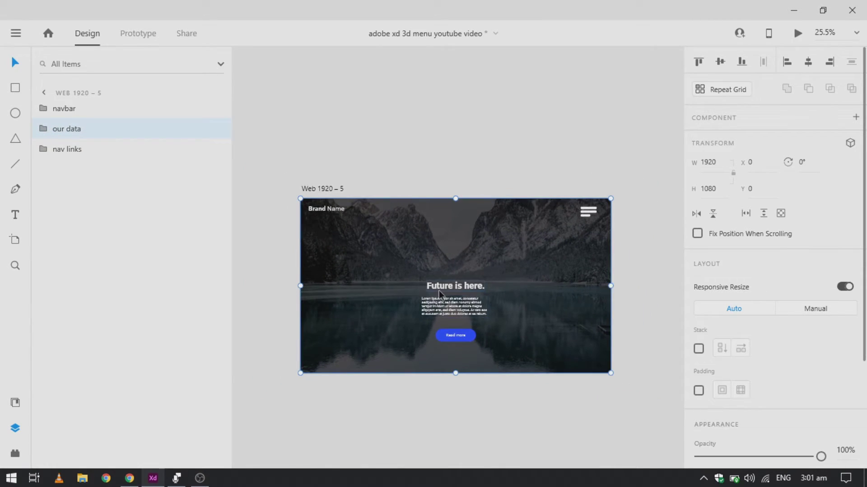
scroll(439, 290, "down", 2)
key("ctrl+d")
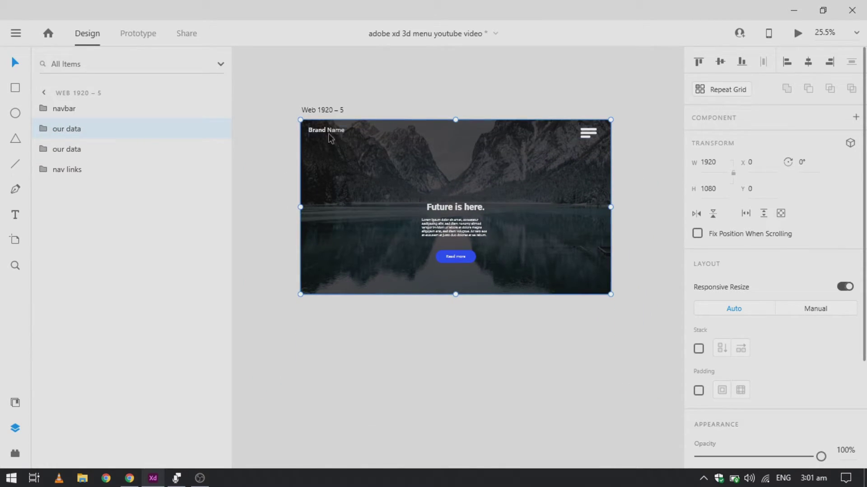
key("ctrl+z")
Step: Duplicate the whole Web 1920 – 5 artboard
left_click(321, 116)
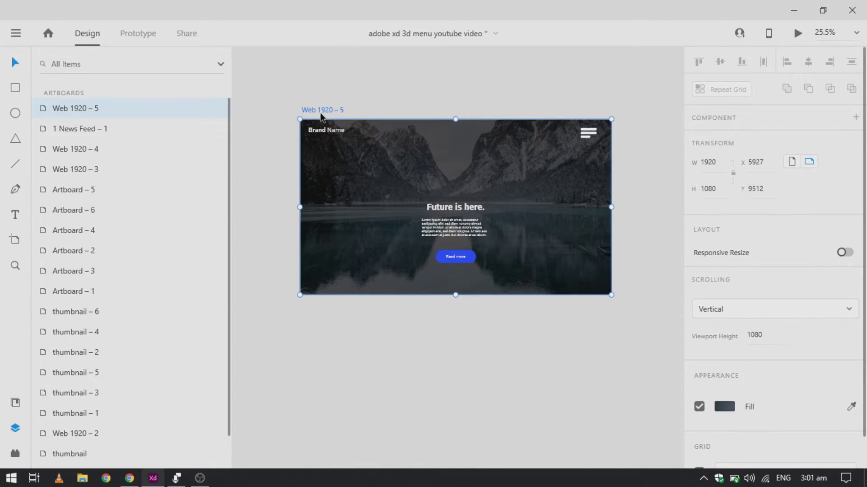
key("ctrl+d")
scroll(518, 224, "up", 1)
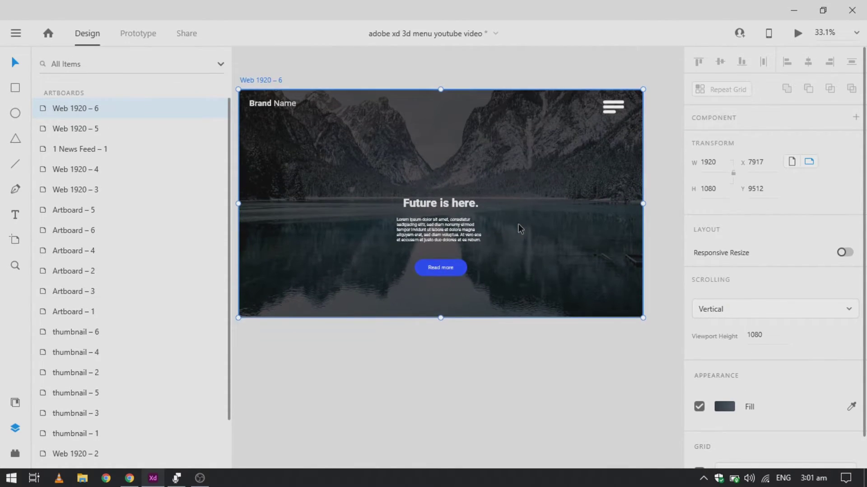
scroll(519, 223, "down", 1)
Step: Turn on 3D transforms for the our data group in the duplicated artboard and set its Z position to -700
left_click(518, 224)
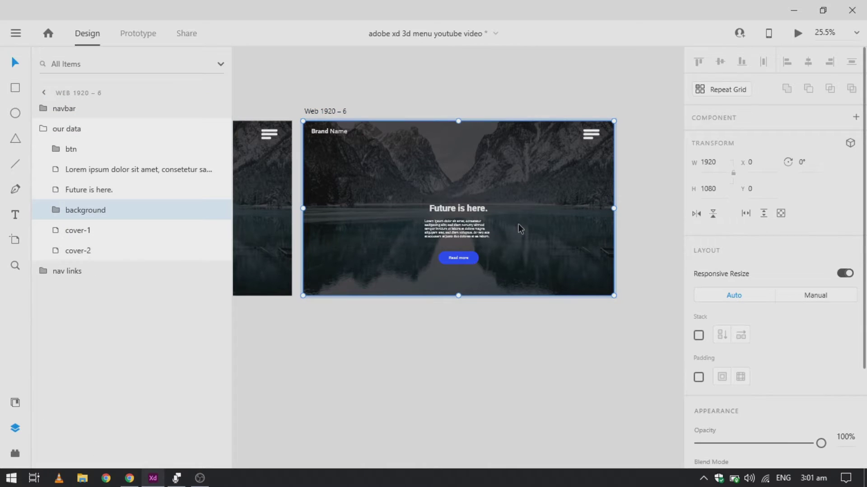
left_click(50, 131)
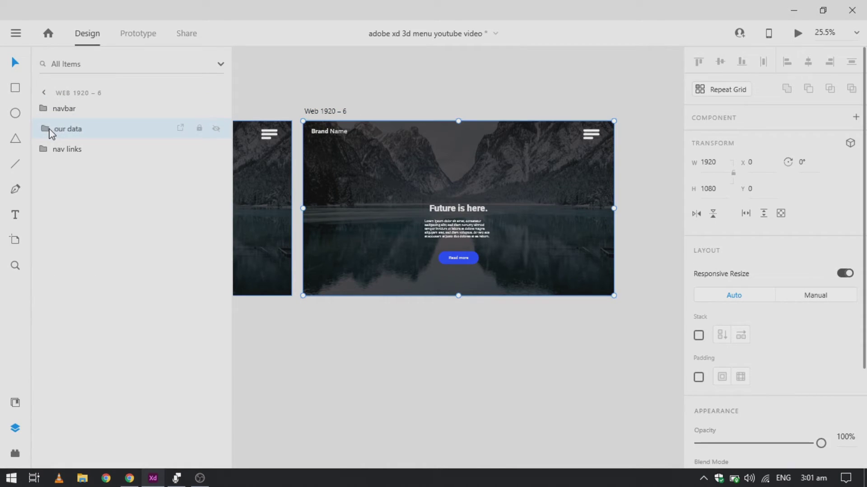
left_click(851, 146)
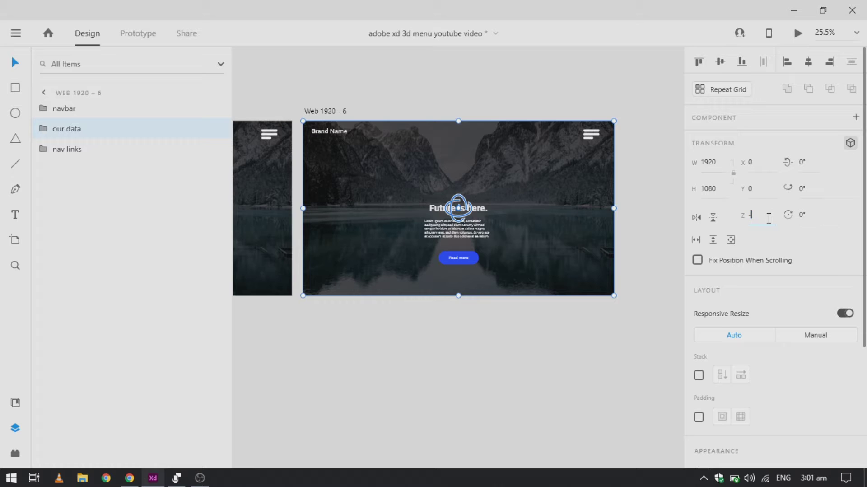
type("0")
key("Return")
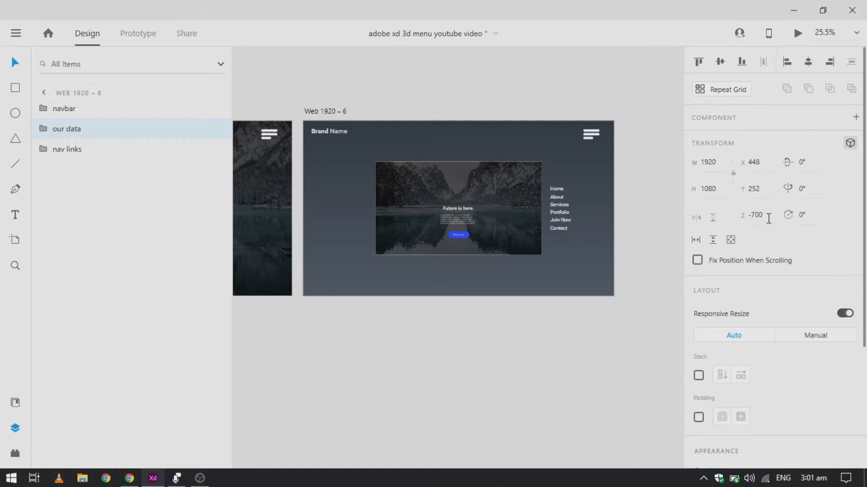
scroll(443, 197, "up", 2)
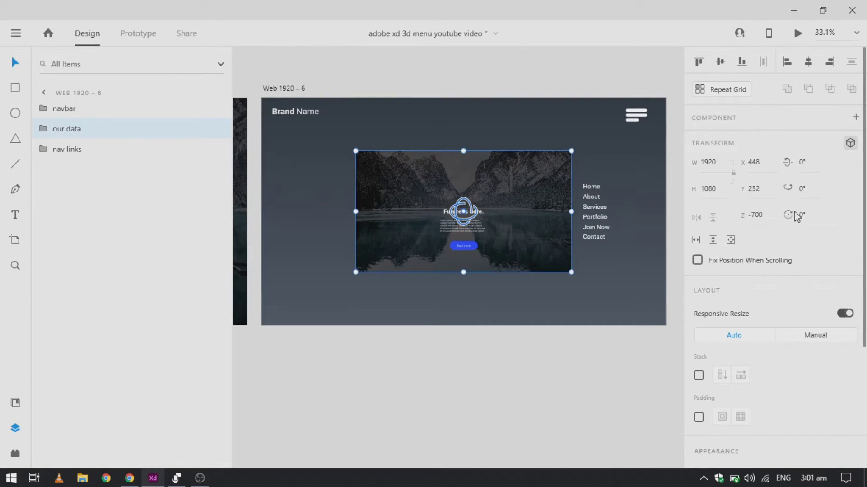
Step: Rotate the our data group 20° around its vertical Y axis
left_click(815, 193)
type("20")
key("Return")
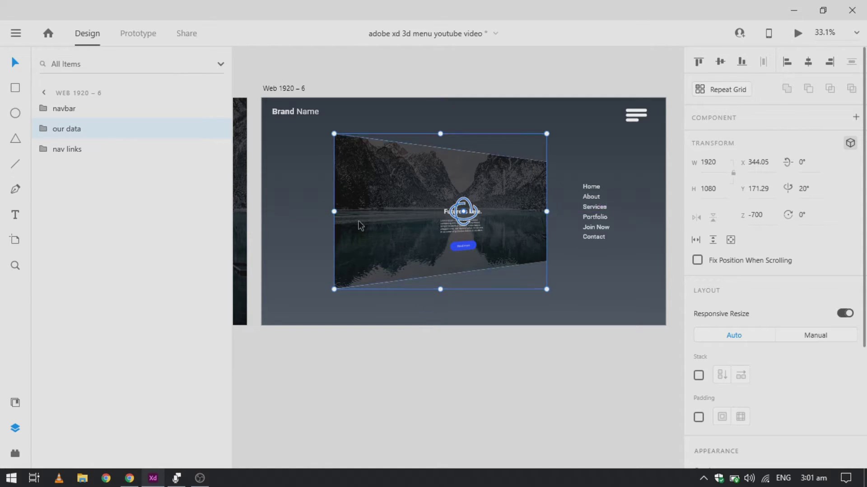
scroll(359, 225, "up", 2)
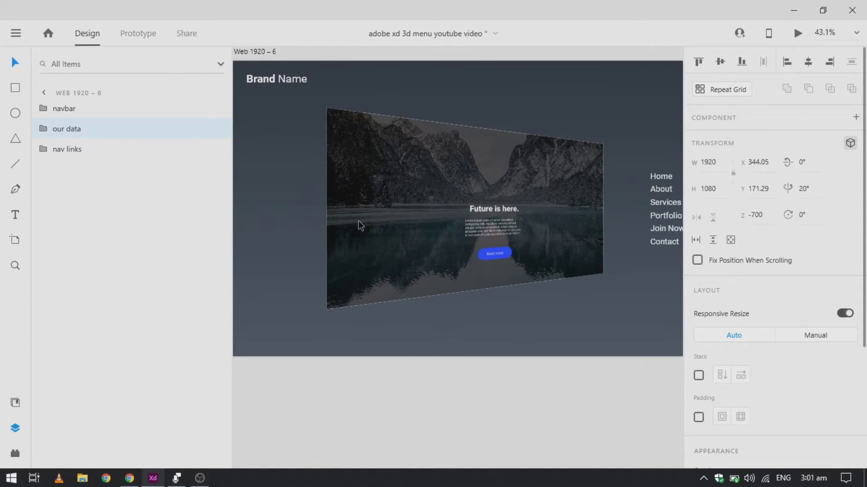
Step: Try different Z depths for the cover-1 layer inside the our data group, and reset its Z to 0
left_click(43, 129)
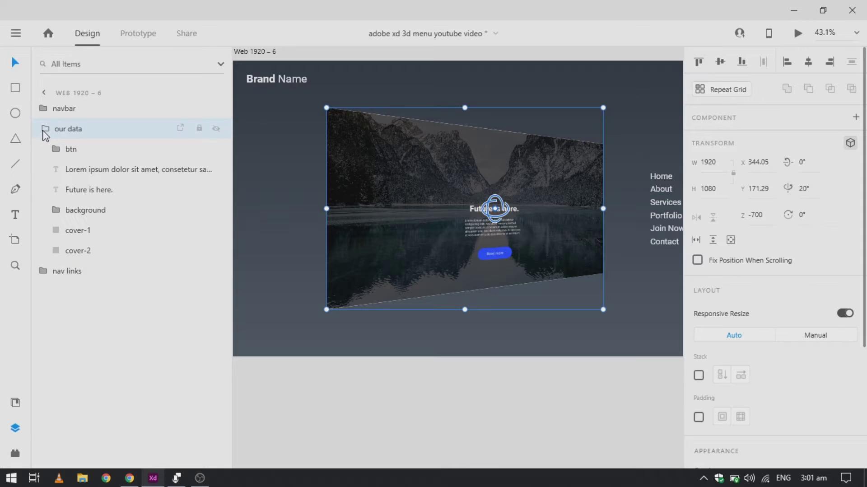
left_click(89, 230)
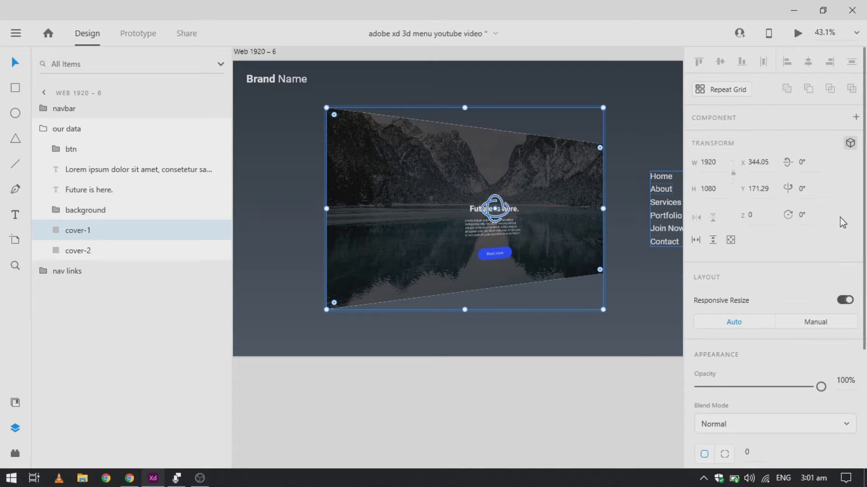
key("shift+Down")
key("shift+Down")
key("shift+Down")
key("shift+Down")
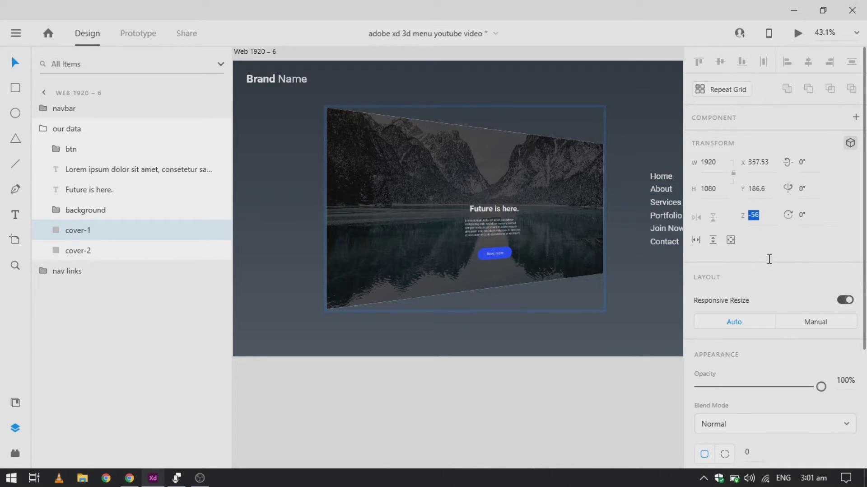
key("shift+Up")
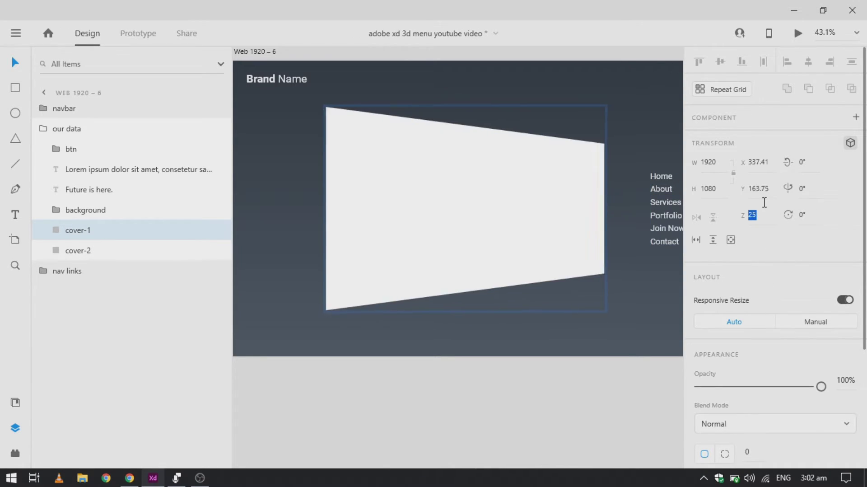
key("Down")
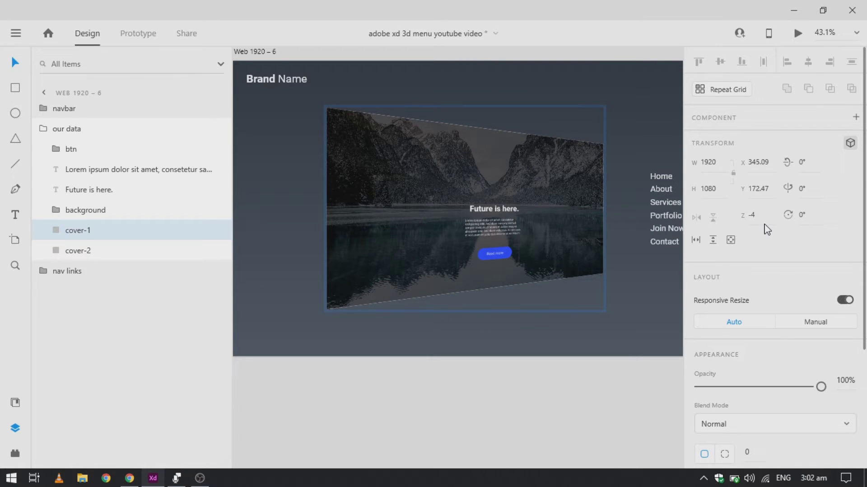
type("0")
key("Return")
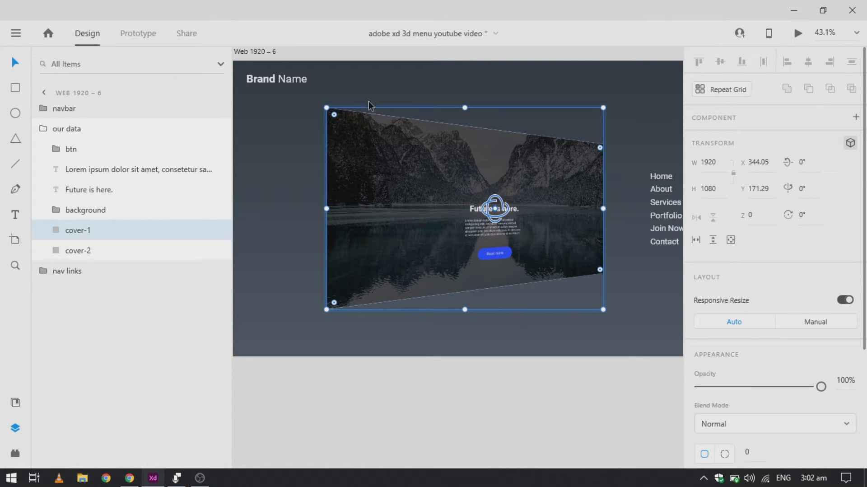
Step: Enlarge cover-1 to about 1983 × 1116 and shift it to about X 272, Y 185 so it sticks out behind the picture
left_click_drag(324, 106, 312, 96)
left_click_drag(314, 129, 308, 140)
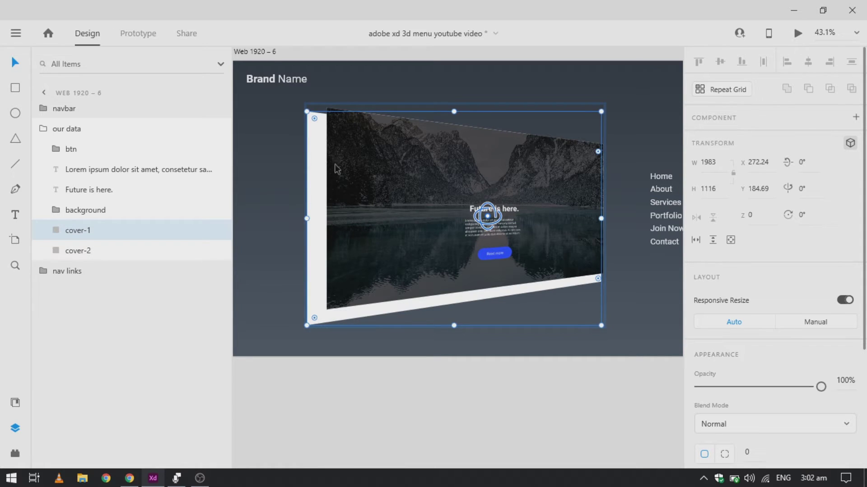
Step: Fill cover-1 with light grey #D4D4D4 at 50% opacity
scroll(768, 345, "down", 3)
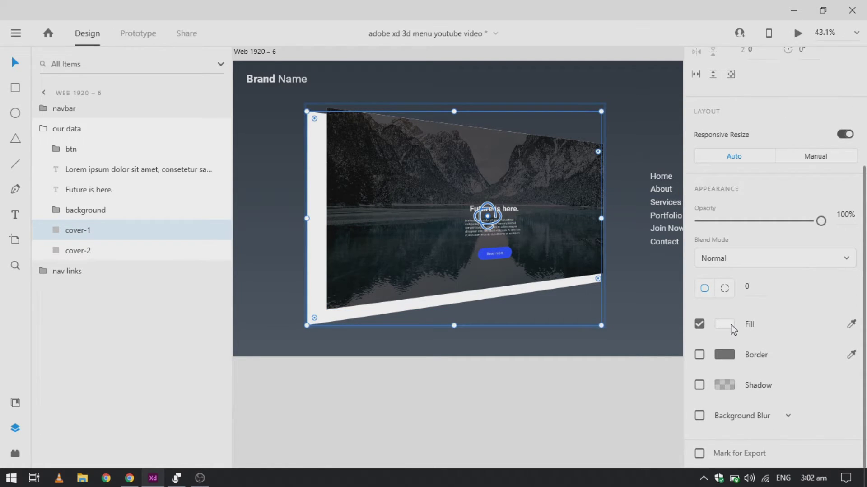
left_click(731, 327)
mouse_move(570, 321)
left_mouse_down()
mouse_move(516, 309)
mouse_move(496, 264)
left_mouse_up()
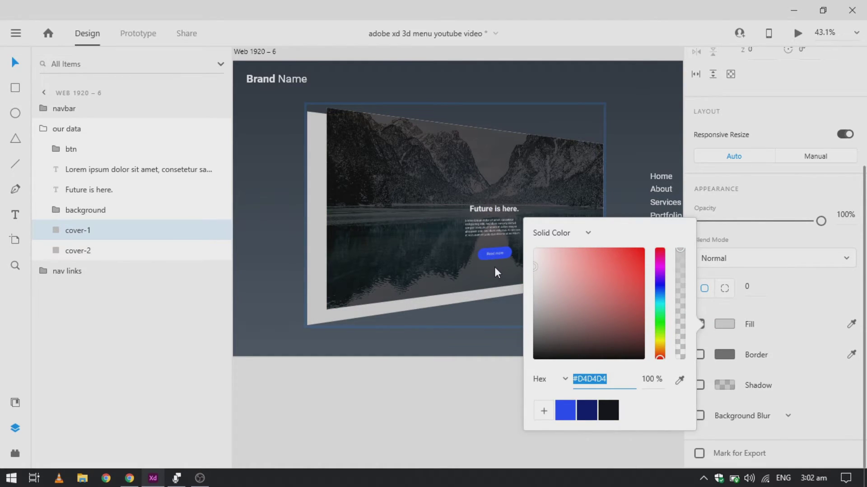
left_click(654, 384)
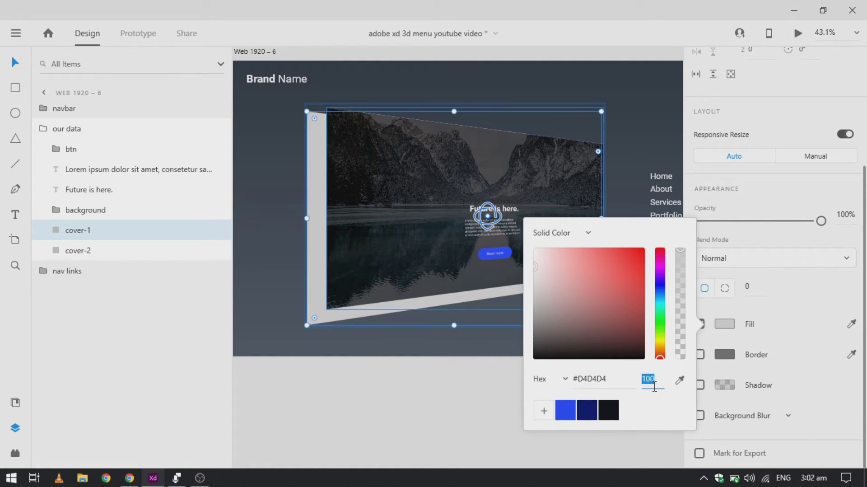
type("50")
key("Return")
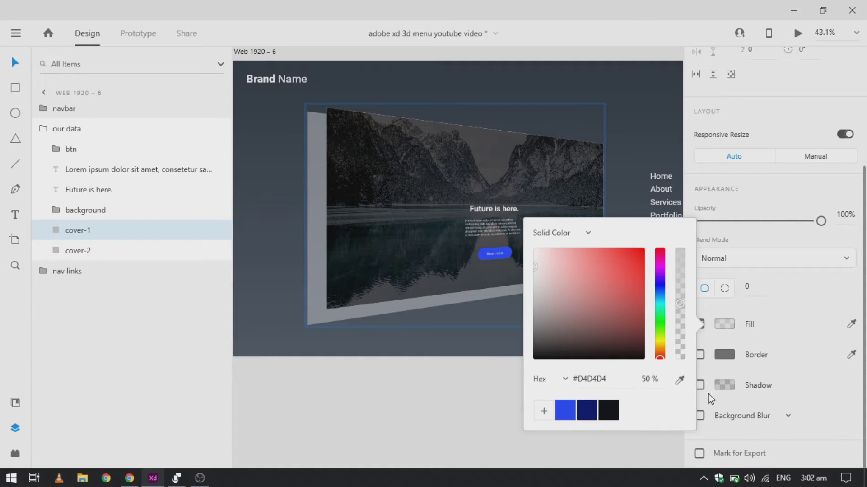
left_click(808, 406)
Step: Try an Object Blur on cover-1 and undo it
left_click(788, 416)
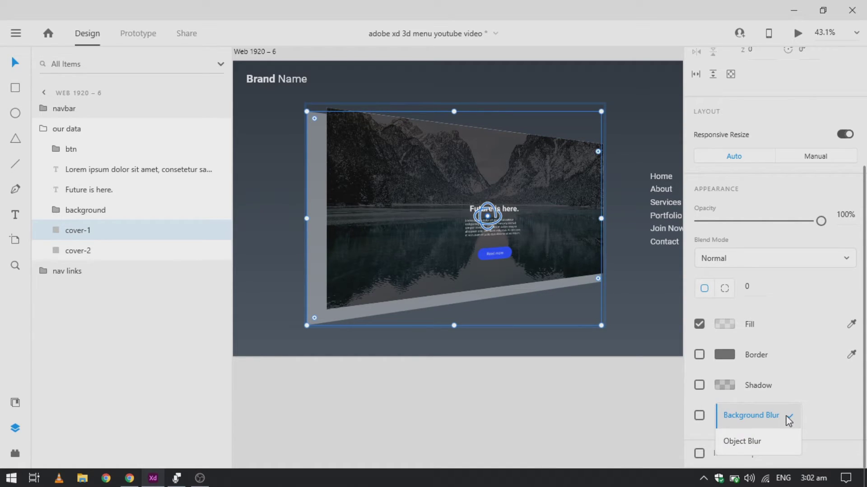
left_click(770, 442)
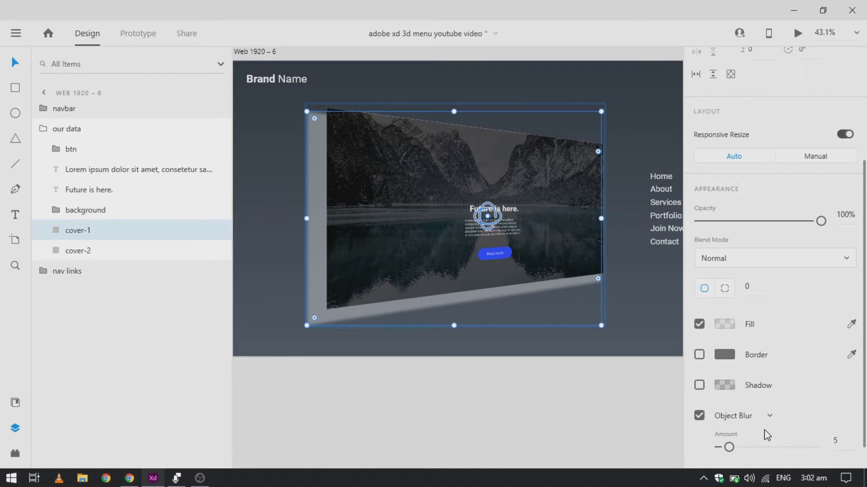
key("ctrl+z")
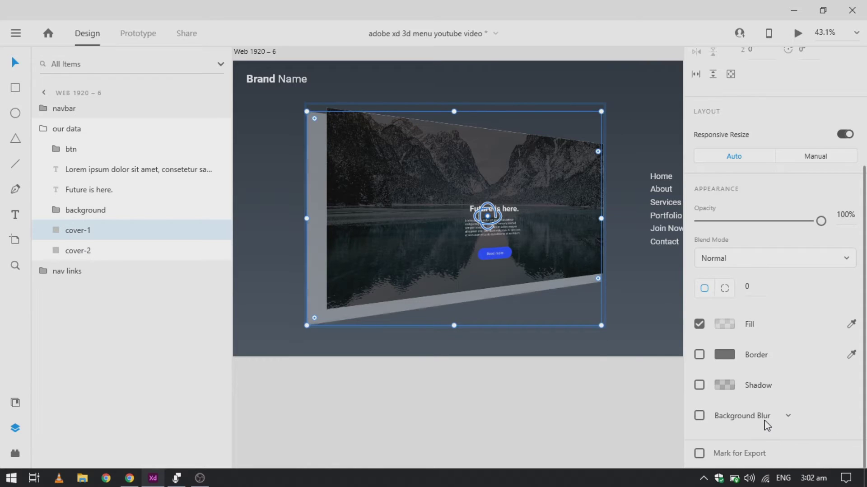
Step: Enlarge cover-2 to about 1981 × 1114 and shift it to about X 293, Y 201, between the picture and the outer edge of cover-1
left_click(92, 251)
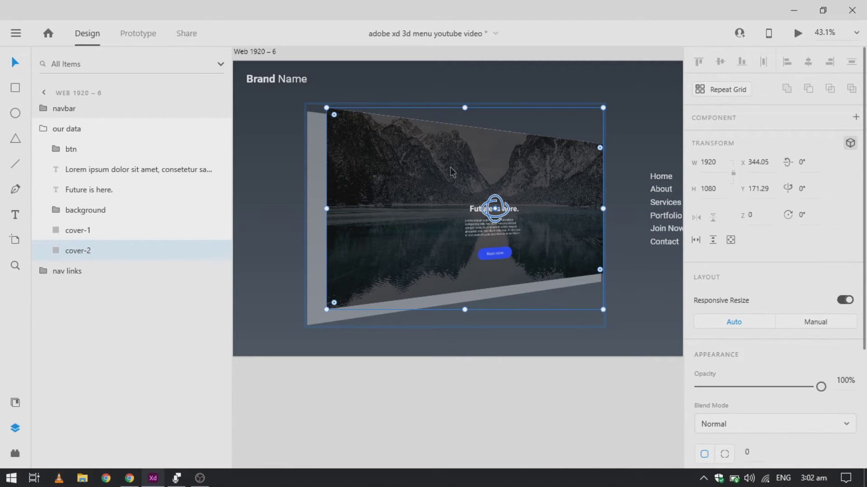
left_click_drag(327, 107, 319, 134)
scroll(317, 109, "up", 3)
left_click_drag(319, 134, 319, 137)
scroll(319, 137, "down", 3)
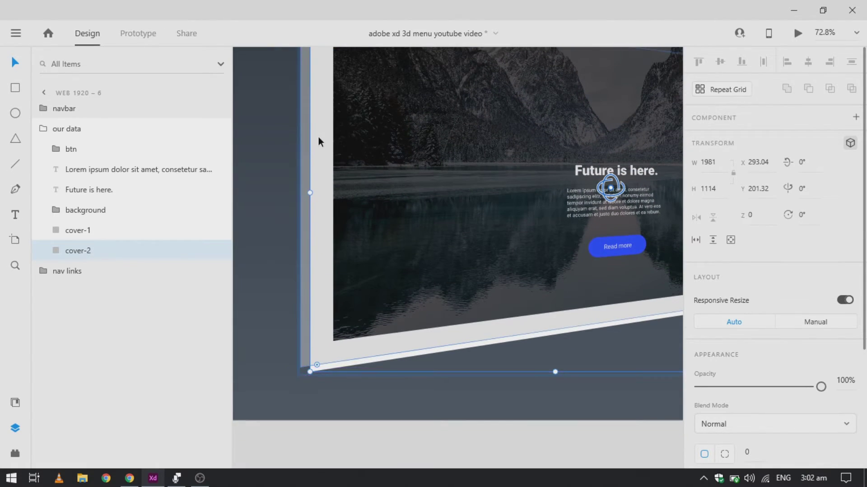
Step: Move the cover-2 layer above cover-1 in the our data group and check the stacked covers
left_click_drag(84, 251, 83, 229)
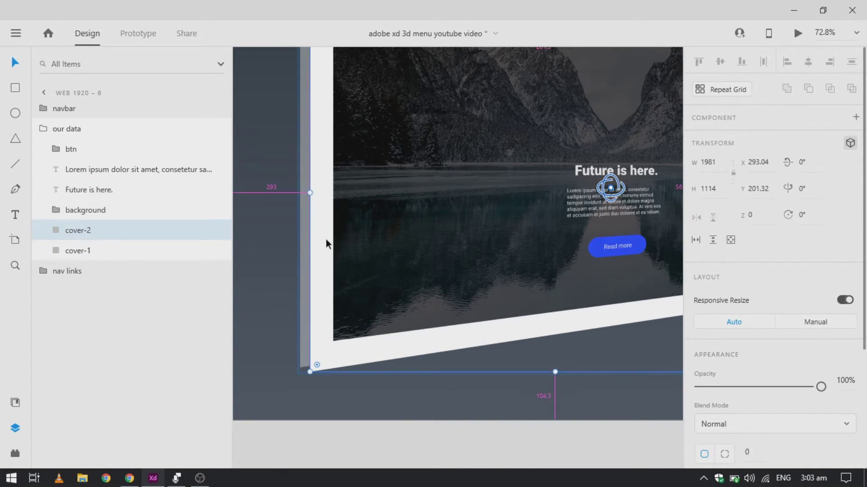
scroll(326, 240, "down", 3)
left_click(281, 181)
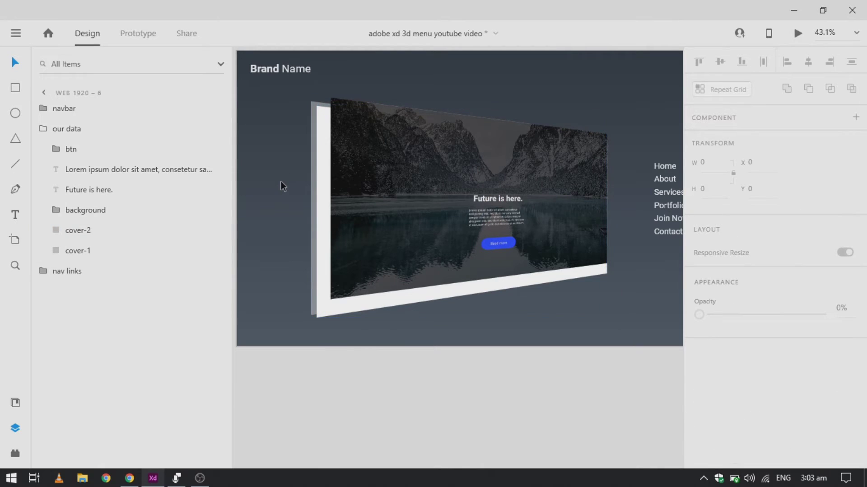
scroll(373, 163, "up", 2)
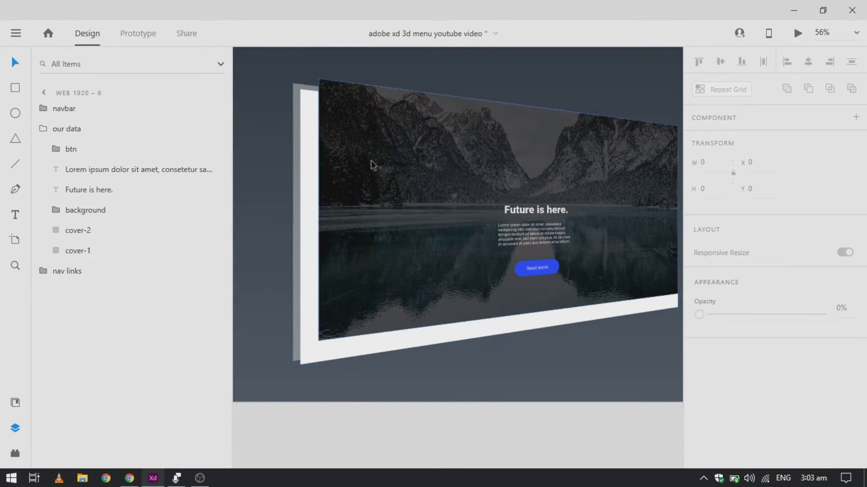
scroll(370, 163, "down", 2)
scroll(352, 142, "up", 1)
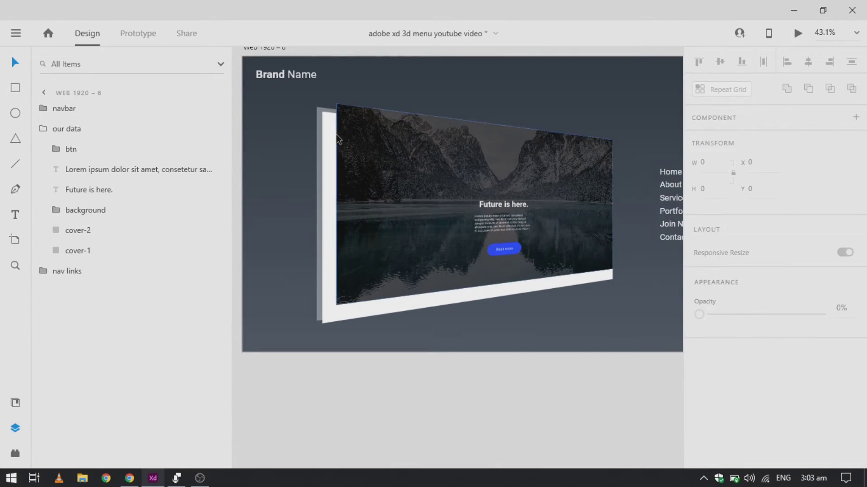
Step: Change the fill of cover-2 to solid grey #C2C2C2 at 100% alpha
left_click(325, 128)
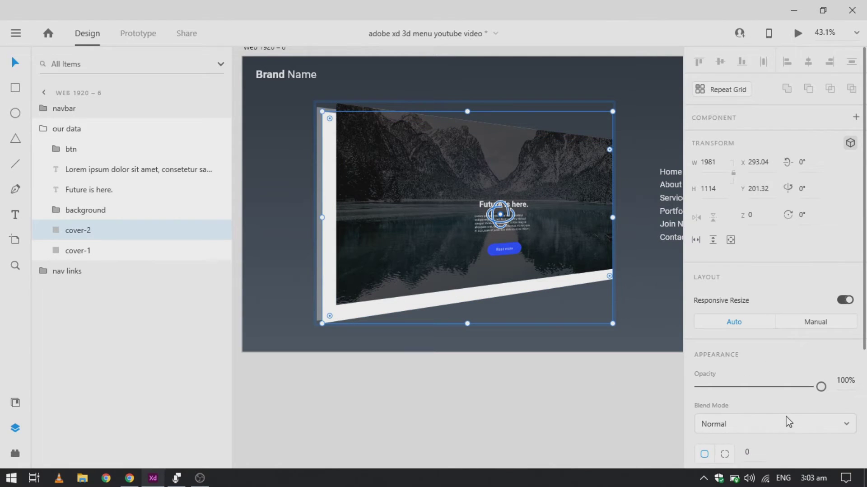
scroll(786, 411, "down", 3)
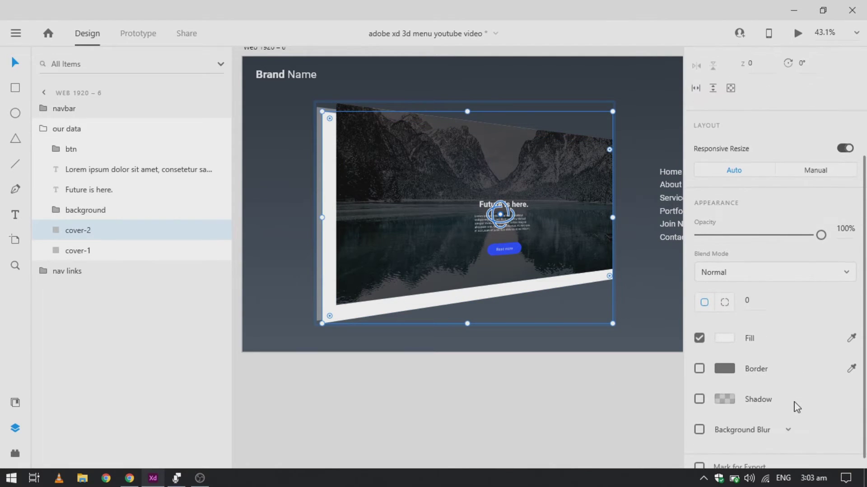
left_click(68, 252)
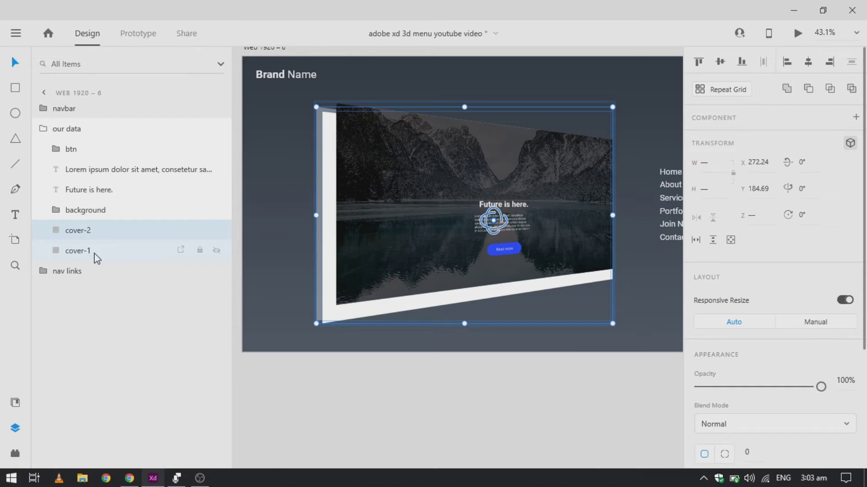
left_click(89, 230)
key("alt")
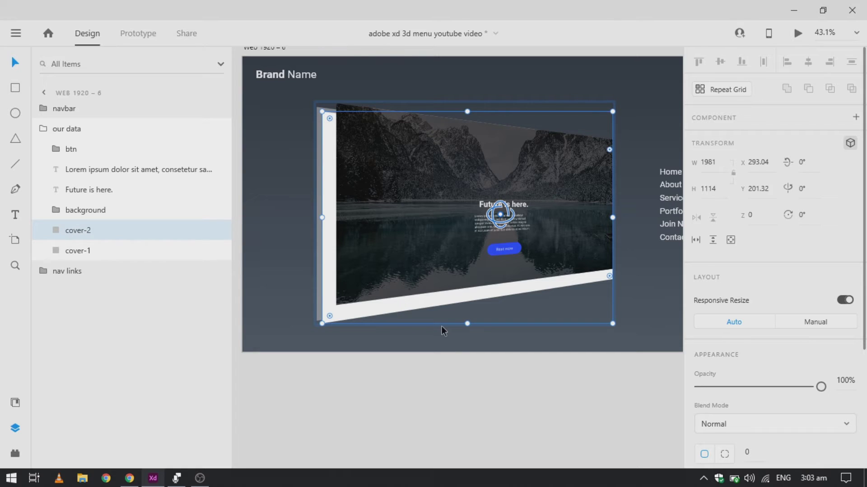
scroll(719, 388, "down", 3)
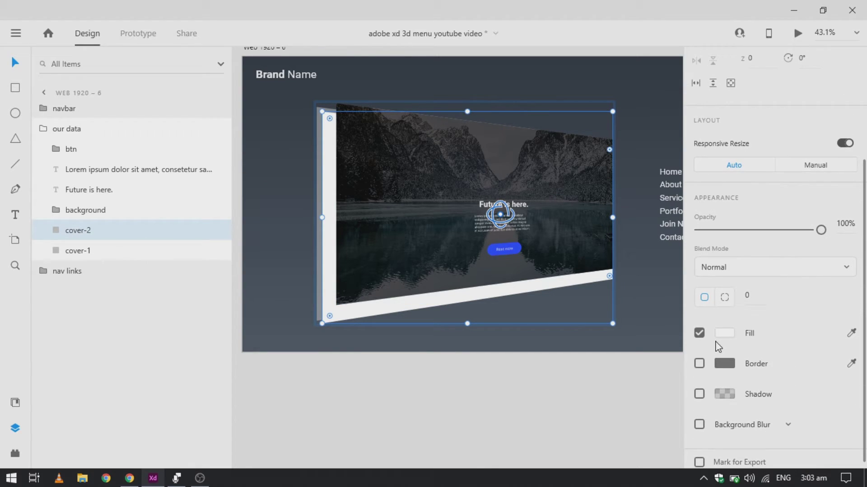
left_click(725, 333)
left_click_drag(548, 296, 509, 284)
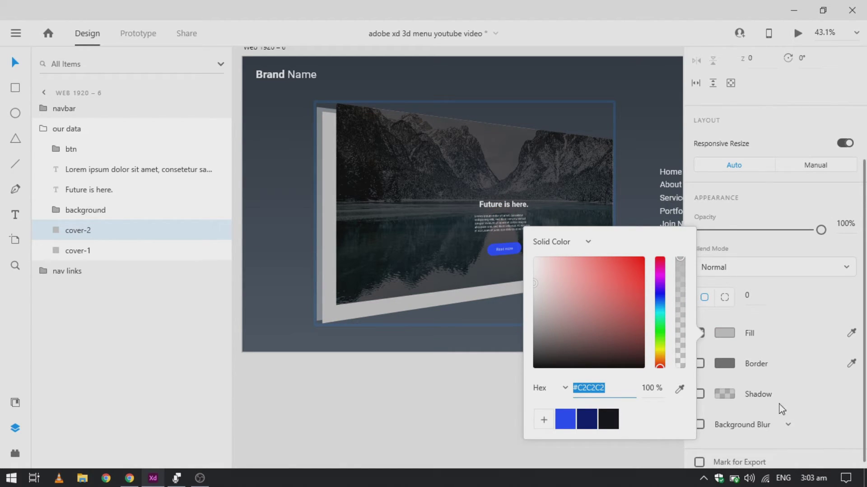
Step: Enable Background Blur on cover-2 and deselect it
left_click(737, 432)
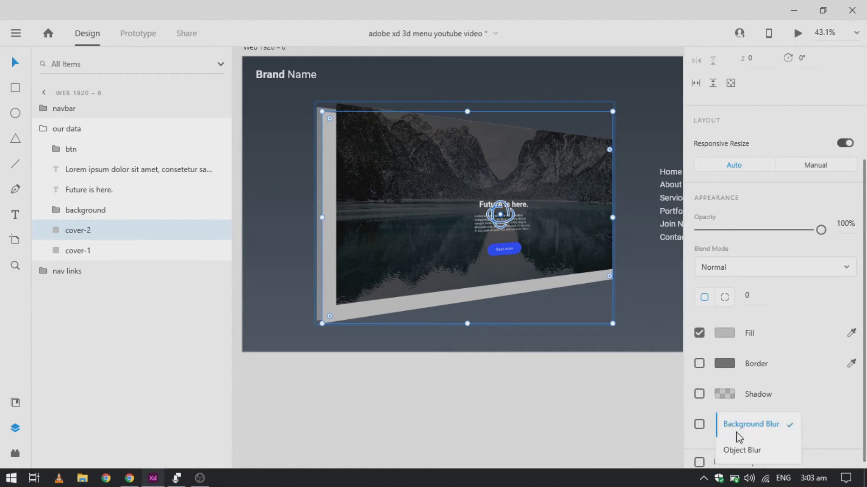
left_click(704, 424)
left_click(700, 425)
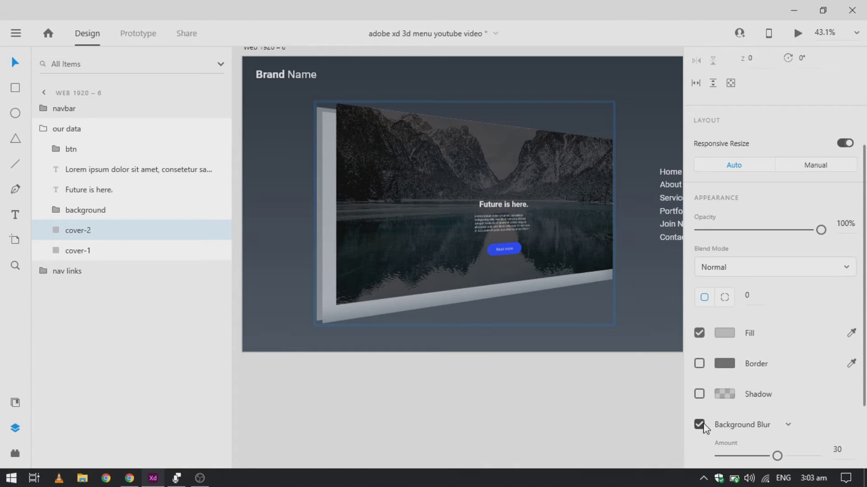
scroll(763, 392, "down", 1)
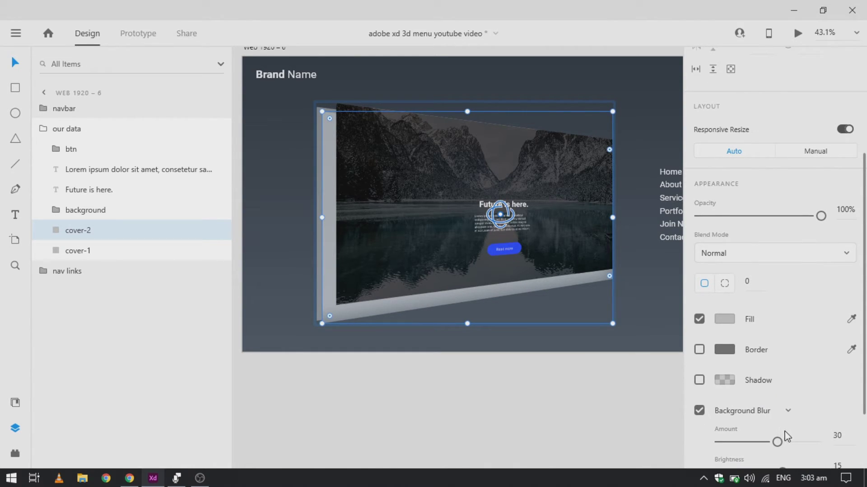
left_click(495, 433)
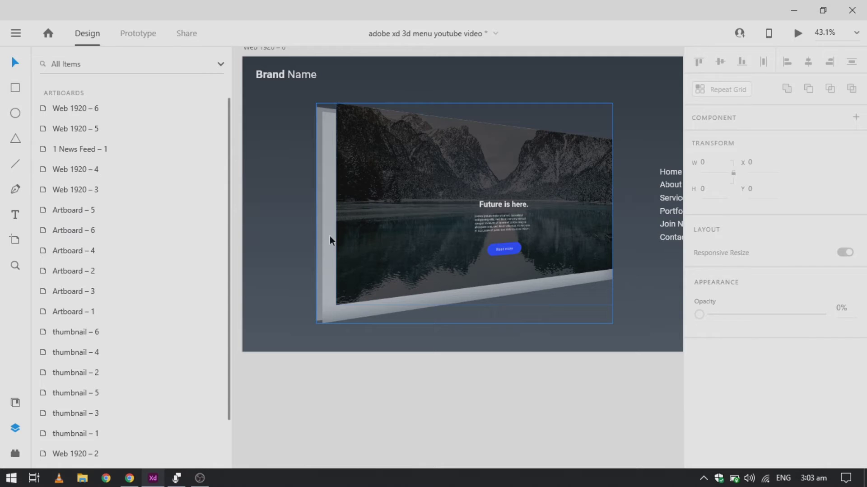
Step: Examine the stacked covers and the nav links on the Web 1920 – 6 artboard
scroll(329, 237, "up", 3)
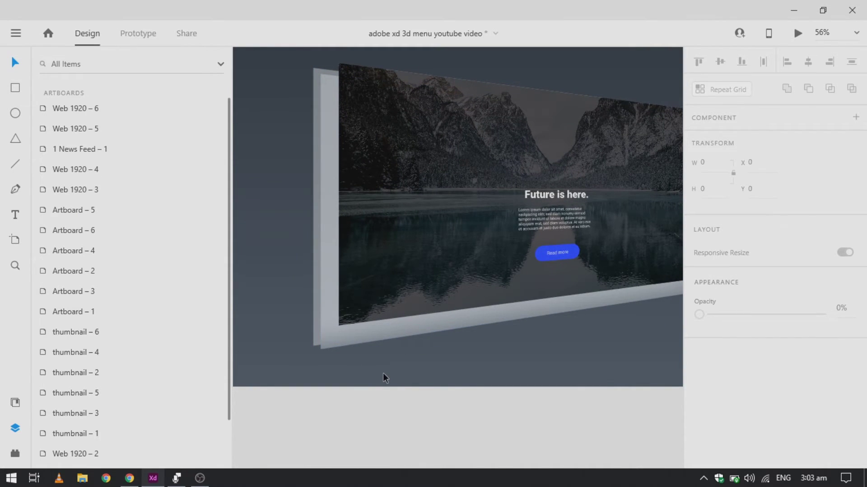
scroll(383, 373, "down", 4)
scroll(382, 342, "up", 2)
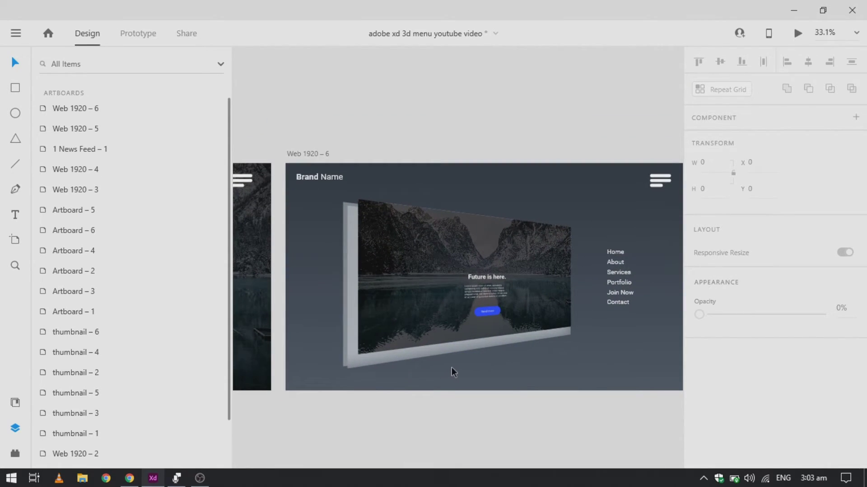
left_click(623, 281)
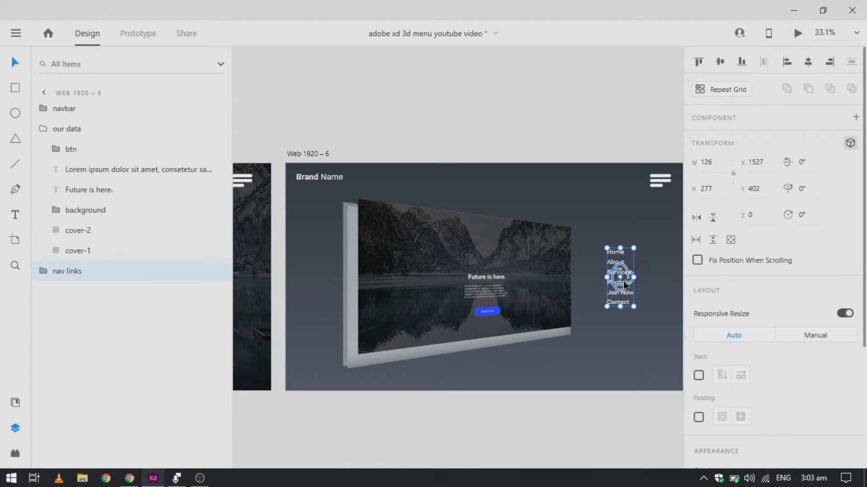
left_click(491, 425)
scroll(490, 425, "down", 1)
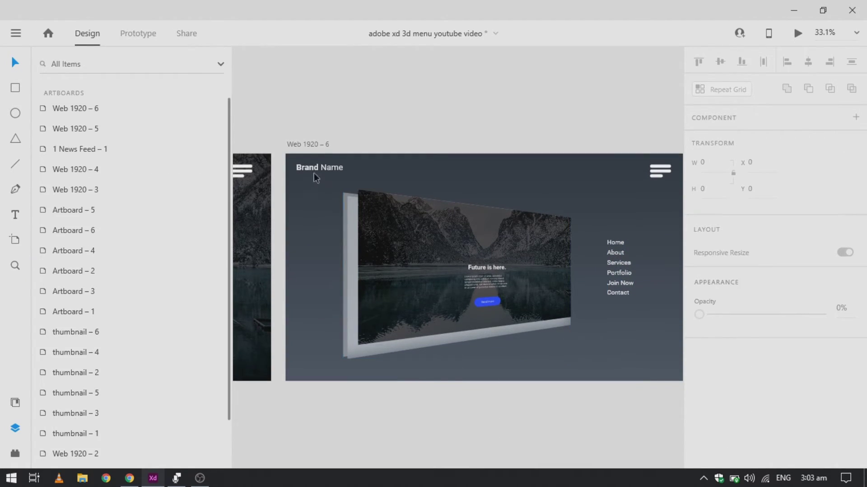
scroll(375, 311, "left", 2)
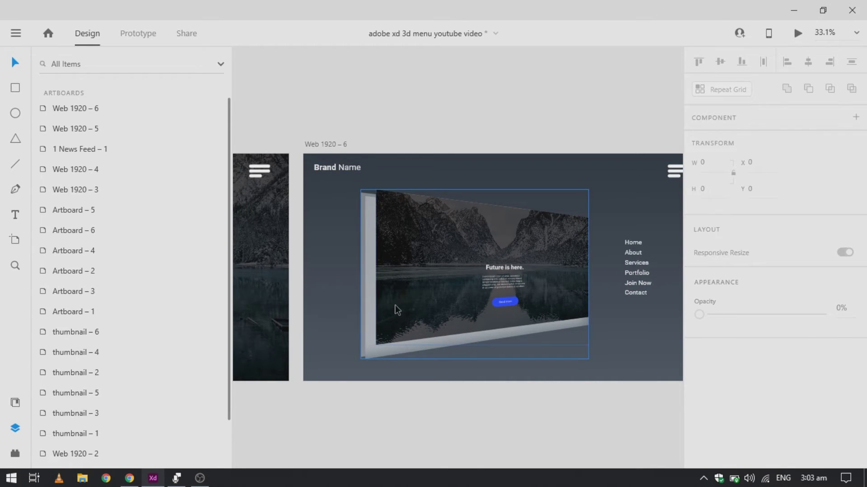
scroll(395, 304, "down", 1)
left_click(140, 33)
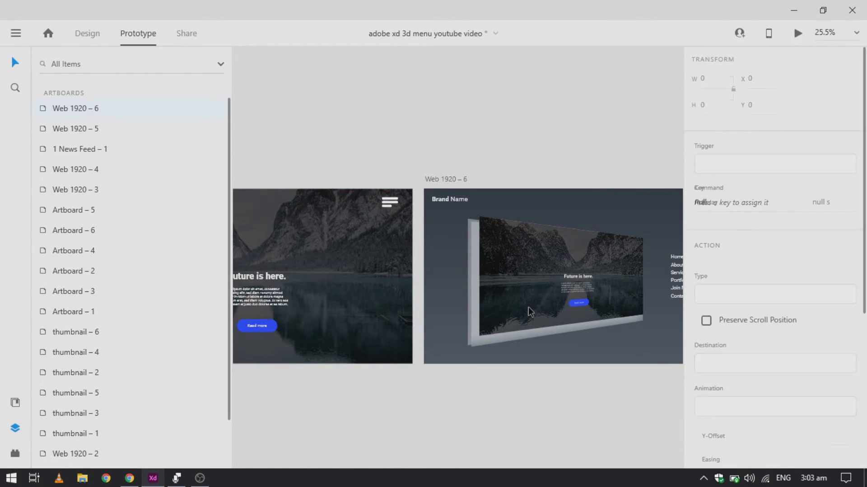
left_click(525, 309)
scroll(525, 309, "left", 5)
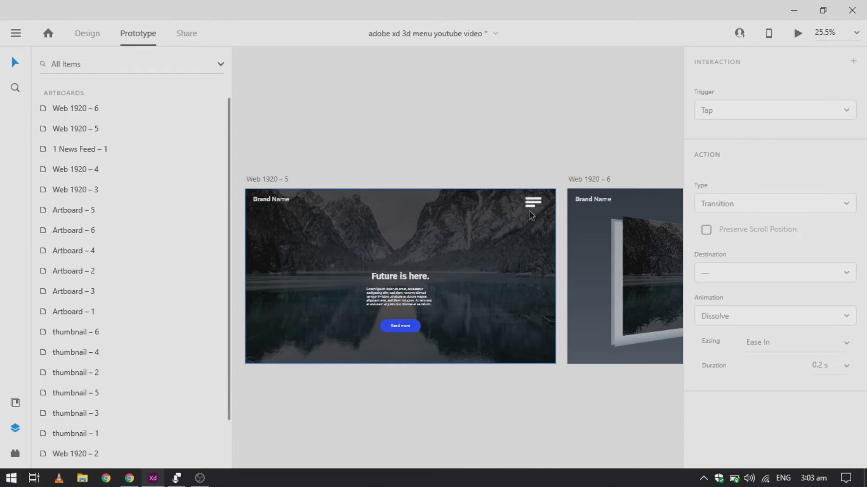
scroll(530, 210, "right", 2)
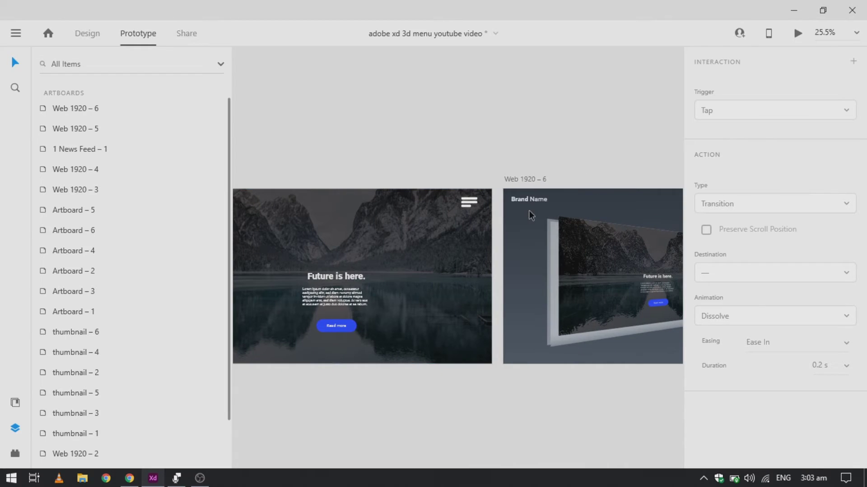
key("ctrl+1")
Step: Shrink the short lowest bar of the Web 1920 – 6 hamburger icon to about 7 wide and set its opacity to 0%
scroll(529, 210, "right", 6)
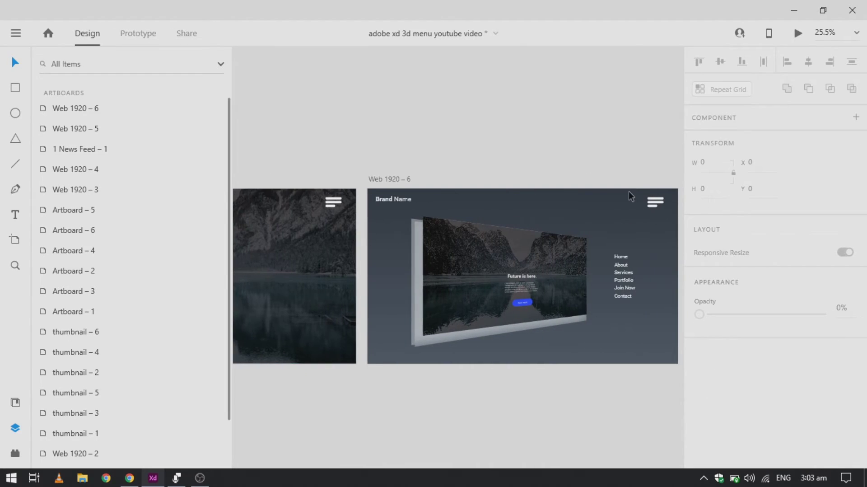
scroll(605, 195, "up", 10)
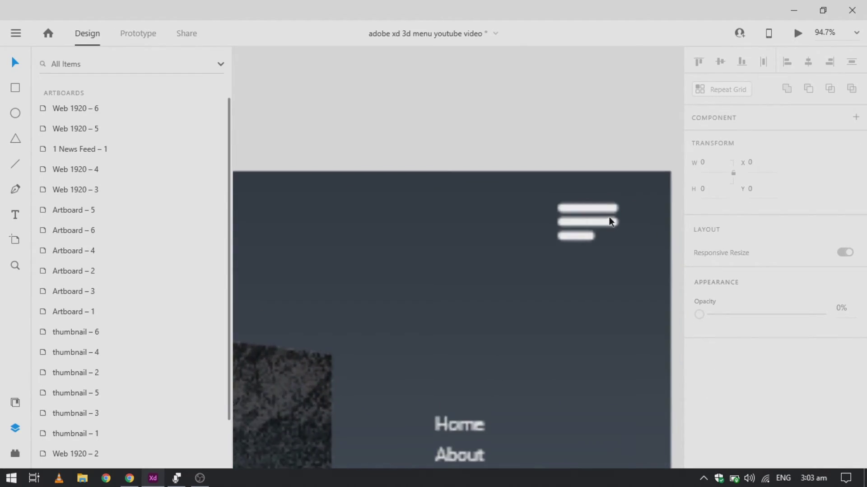
double_click(568, 244)
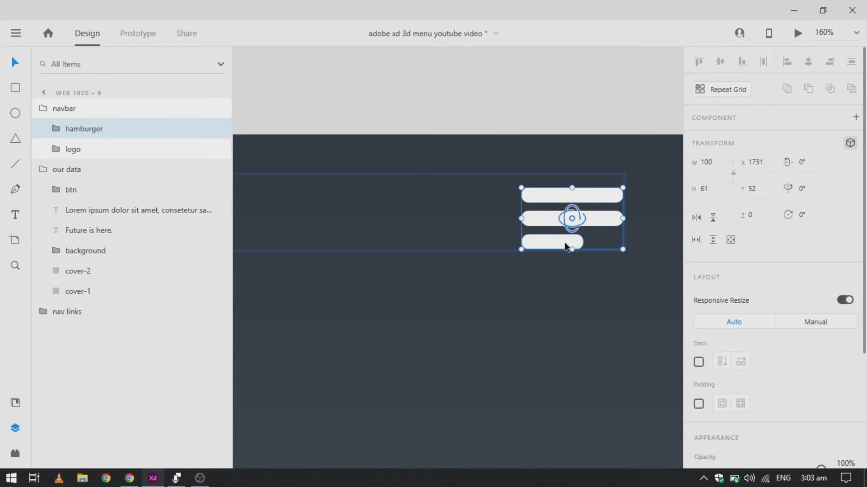
scroll(595, 244, "up", 6)
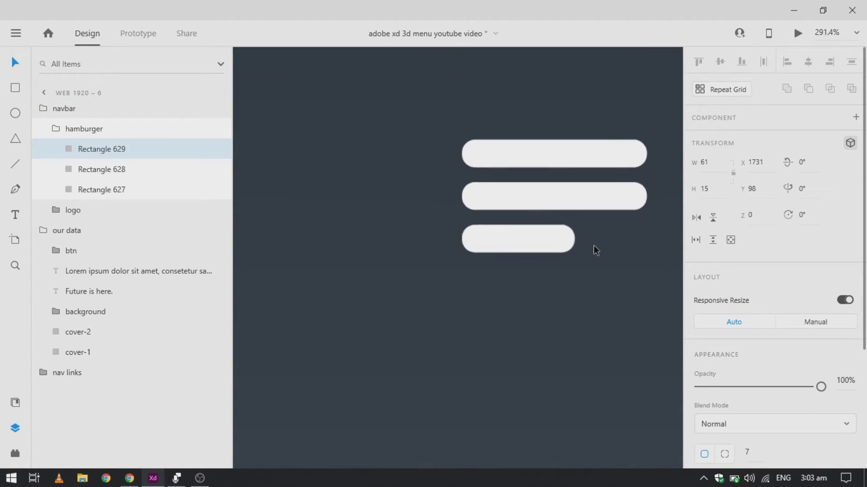
left_click_drag(570, 236, 451, 236)
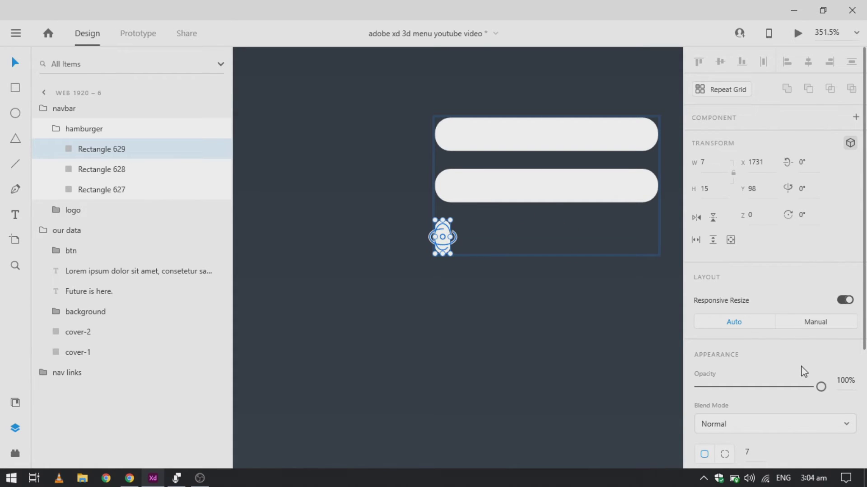
left_click_drag(822, 387, 640, 397)
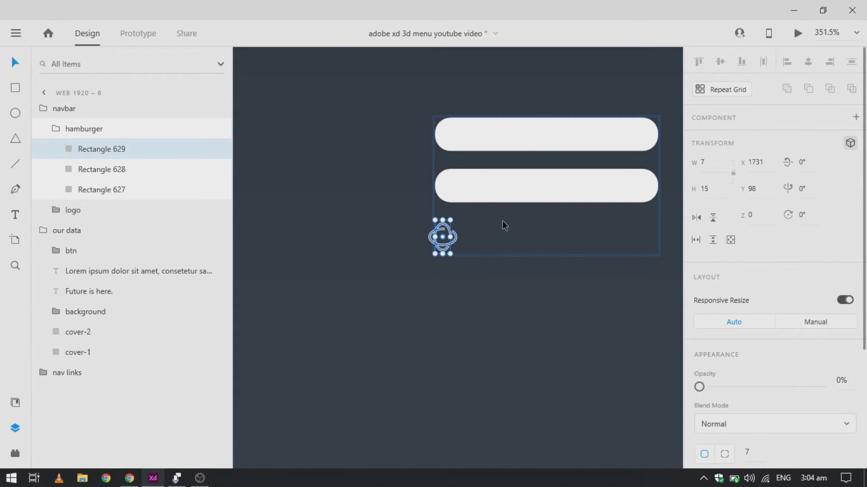
Step: Rotate the middle hamburger bar, Rectangle 628, to 45°
scroll(502, 220, "right", 3)
left_click(498, 200)
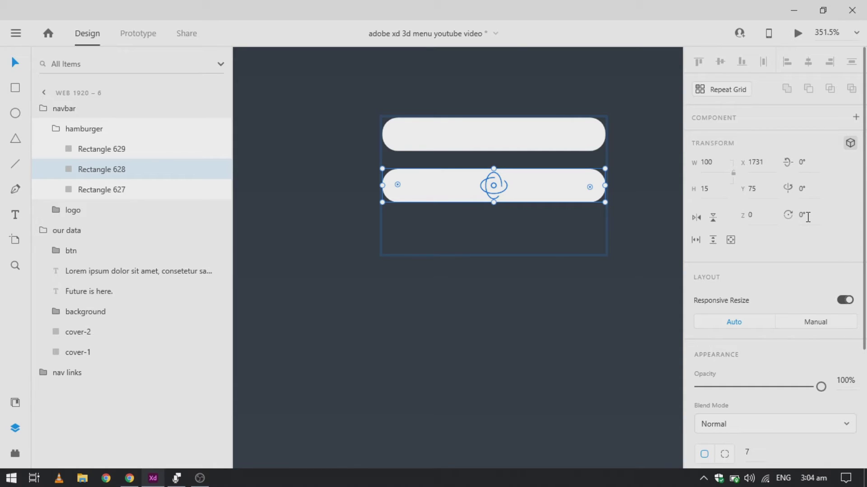
key("Return")
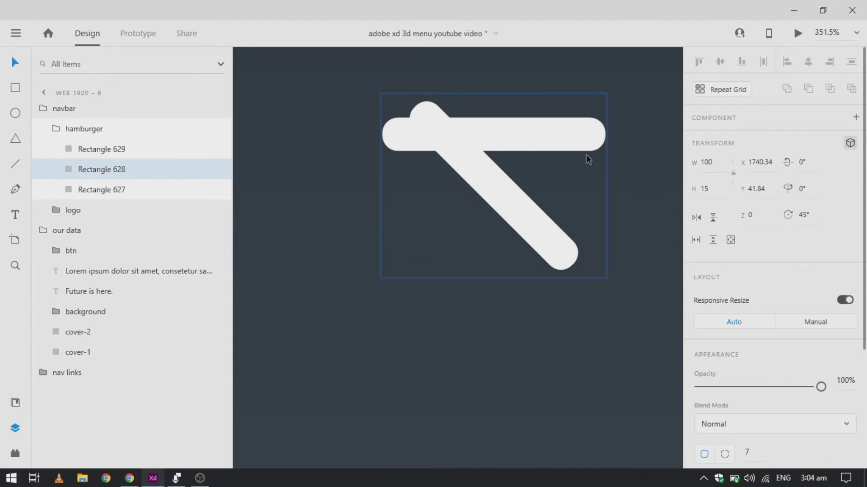
Step: Rotate the top hamburger bar, Rectangle 627, to -45° and move it down to Y 41.84 so both bars cross as an X
left_click(561, 144)
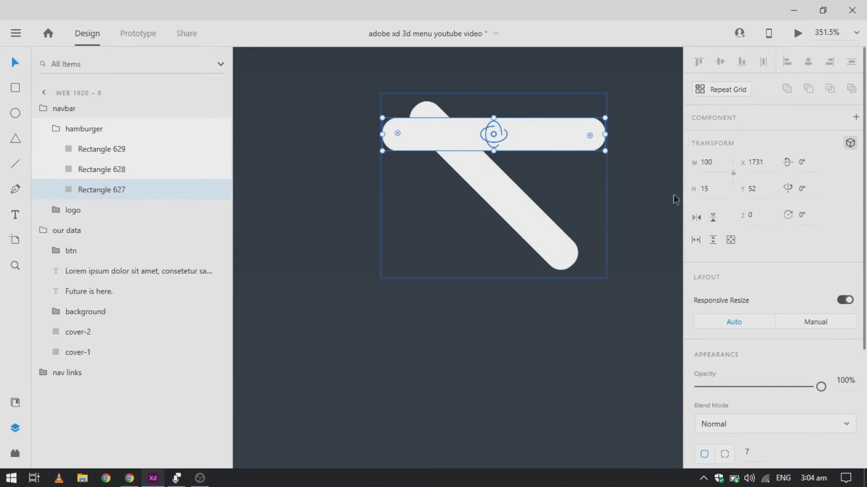
left_click(810, 213)
type("-45")
key("Return")
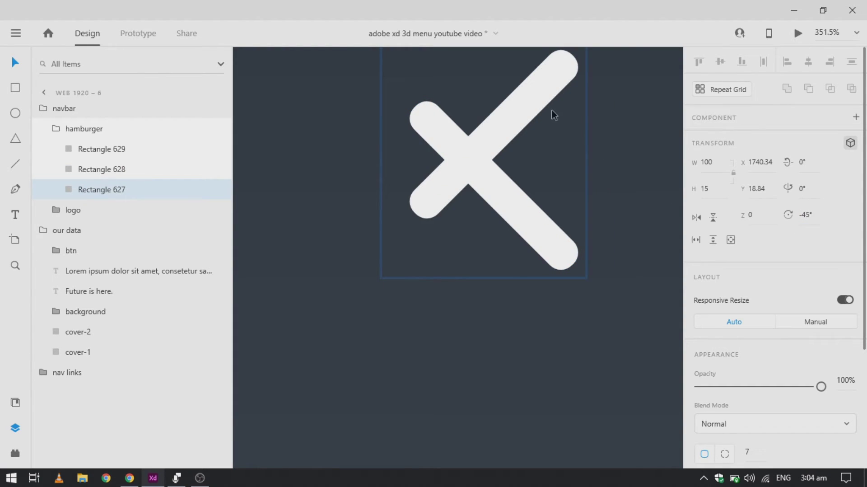
left_click_drag(533, 110, 530, 164)
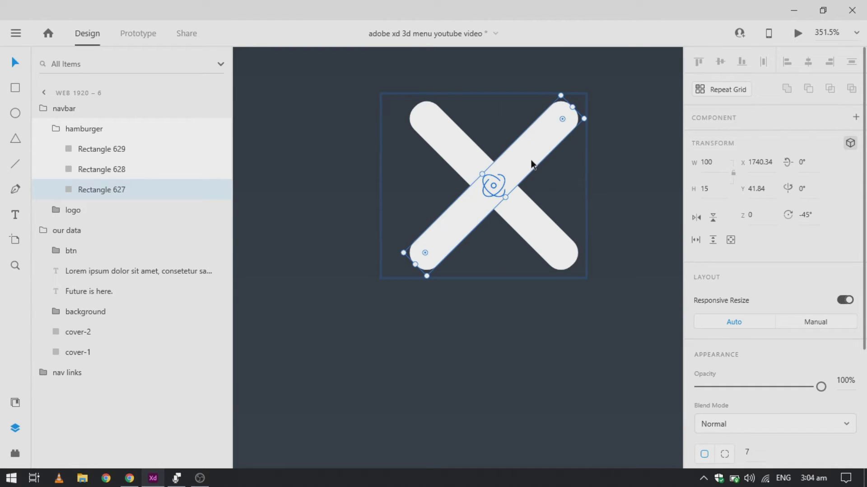
scroll(531, 164, "down", 3)
left_click(561, 270)
scroll(562, 270, "down", 7)
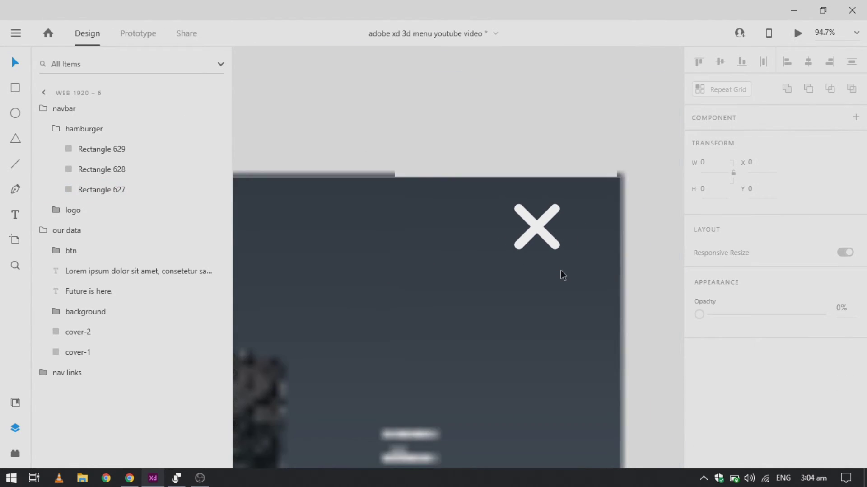
Step: In prototype mode, link the hamburger group on Web 1920 – 5 to the Web 1920 – 6 artboard with a Tap trigger
scroll(458, 251, "down", 5)
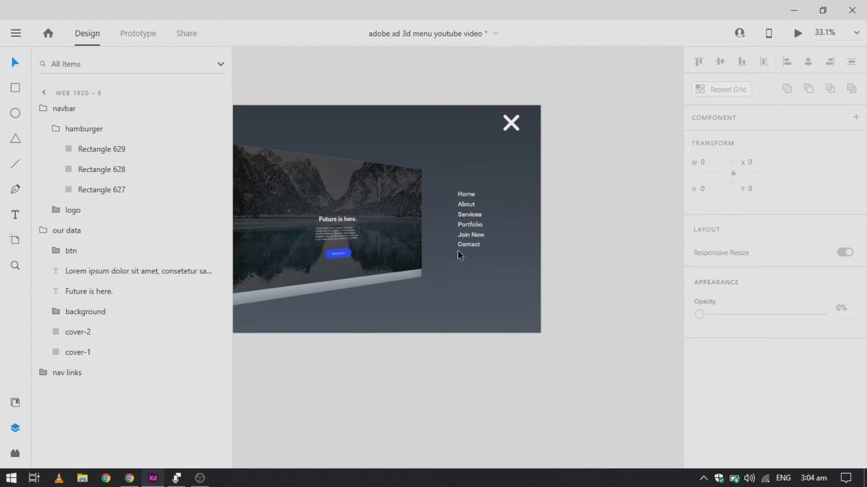
scroll(458, 250, "up", 2)
scroll(361, 157, "left", 3)
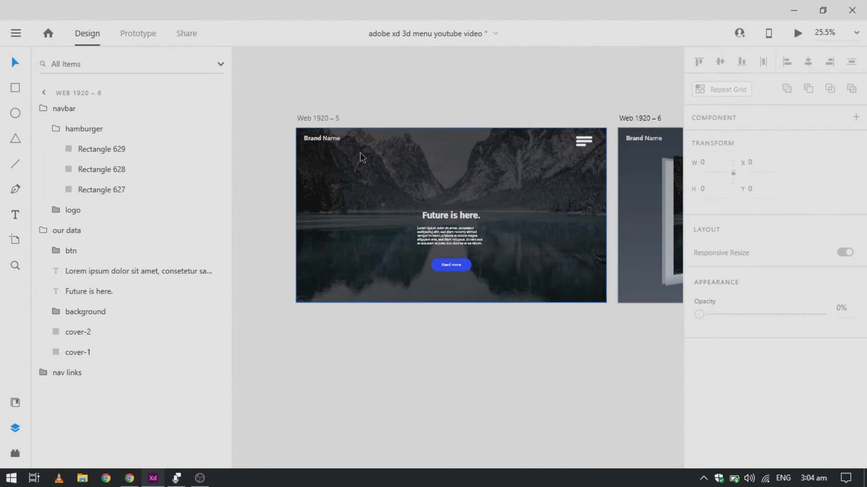
left_click(142, 44)
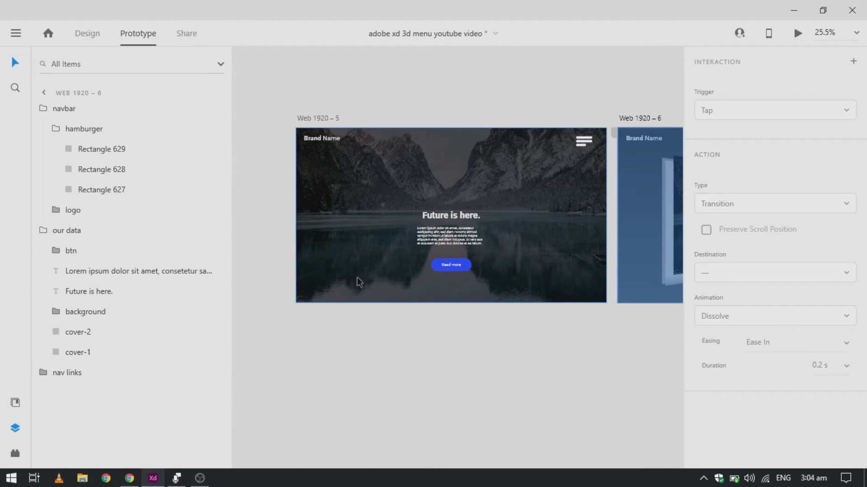
left_click(331, 120)
scroll(462, 189, "right", 2)
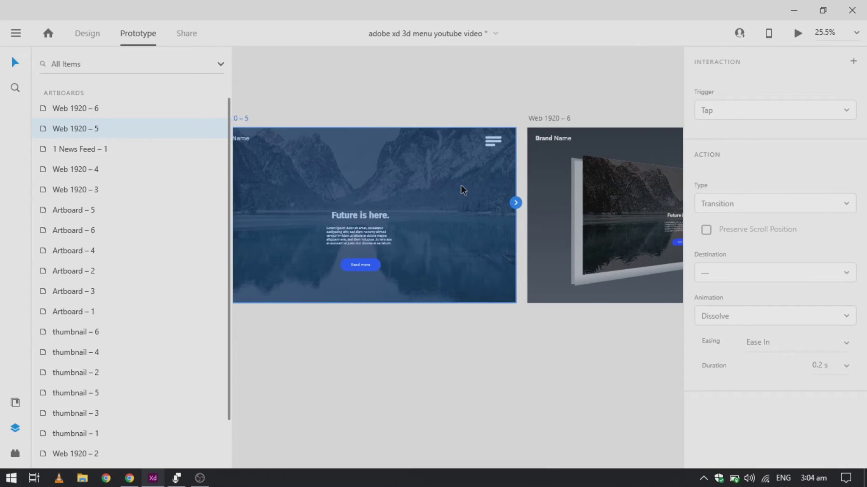
left_click(485, 138)
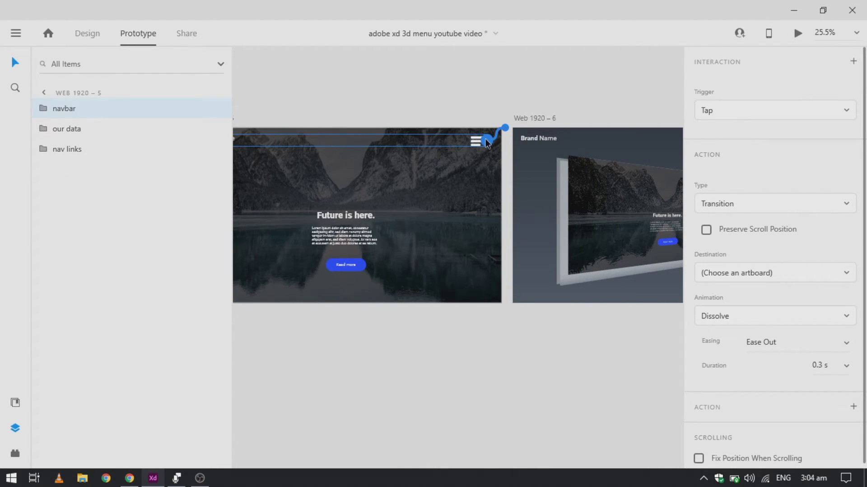
left_click(47, 110)
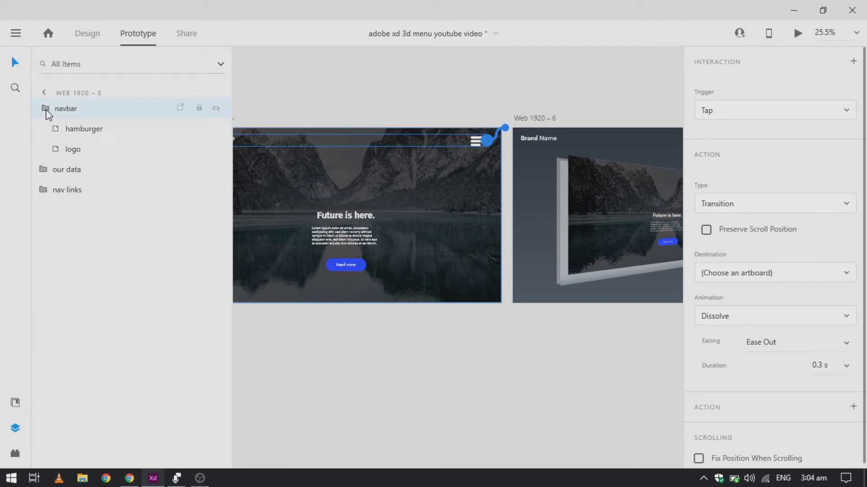
left_click(67, 132)
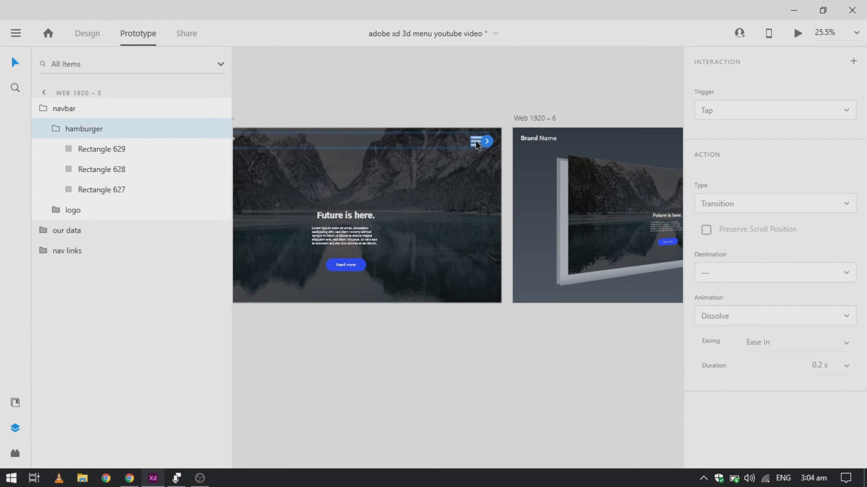
left_click_drag(484, 144, 531, 188)
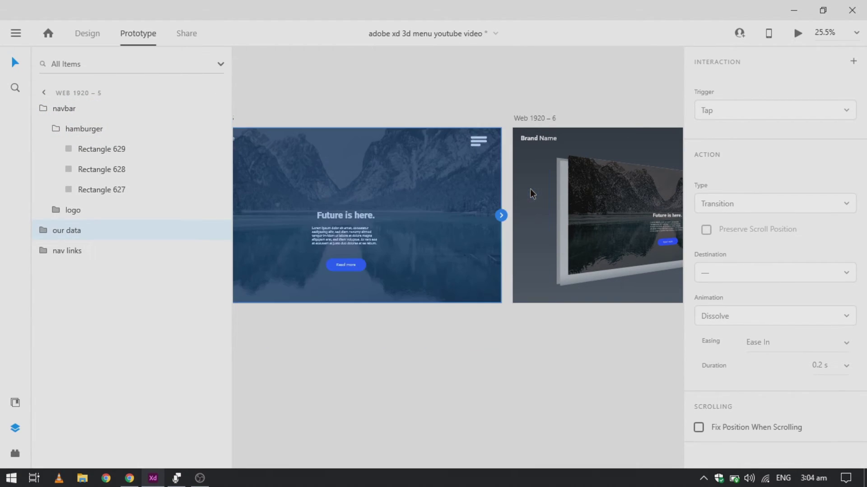
left_click(73, 132)
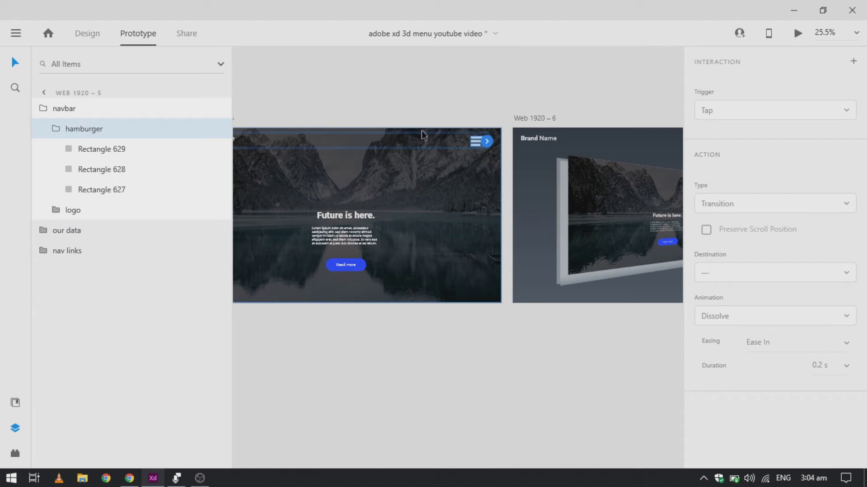
left_click_drag(487, 141, 560, 199)
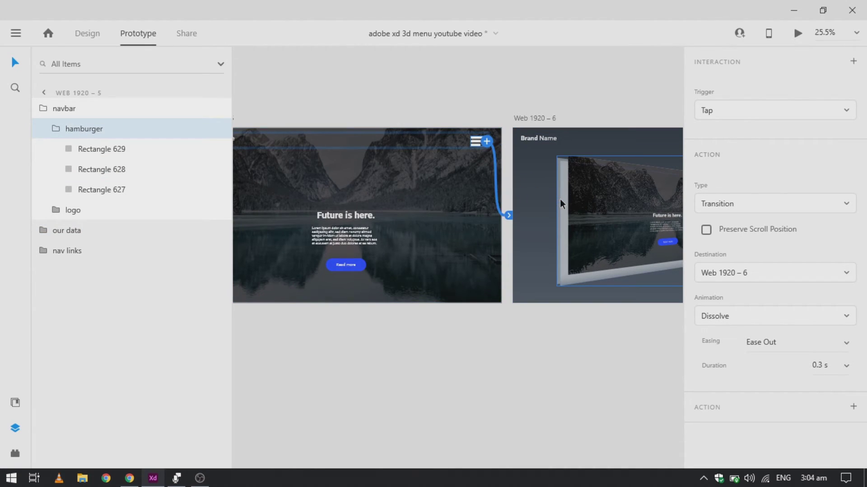
Step: Set the hamburger interaction to Auto-Animate with easing None and a duration of 0.6 s
scroll(665, 155, "right", 5)
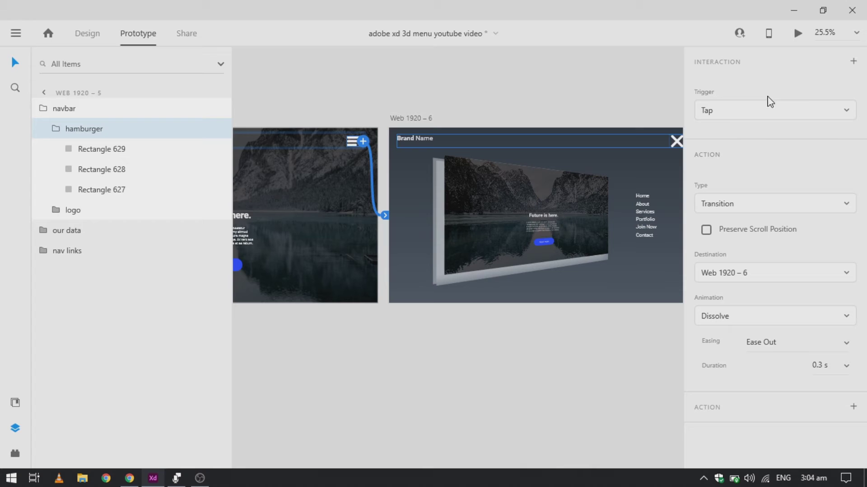
left_click(847, 365)
left_click(831, 366)
left_click(846, 345)
left_click(794, 298)
left_click(761, 207)
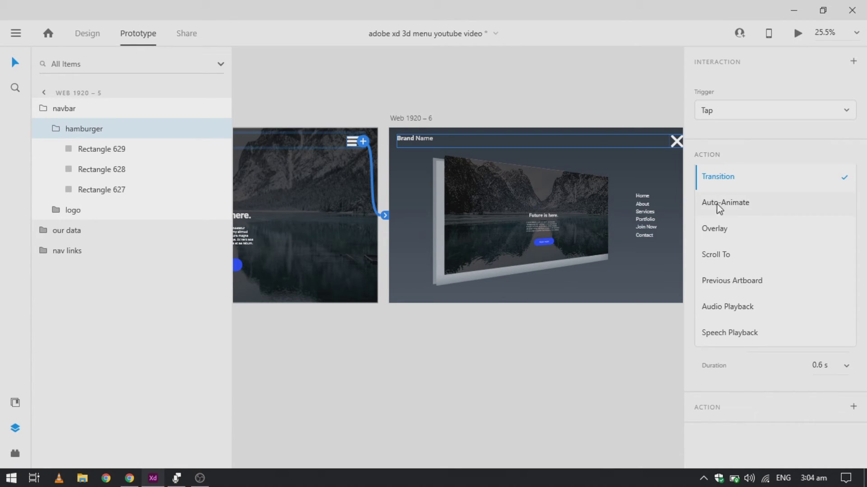
left_click(721, 203)
Step: Link the X-shaped hamburger group on Web 1920 – 6 back to the Web 1920 – 5 artboard
scroll(547, 161, "right", 3)
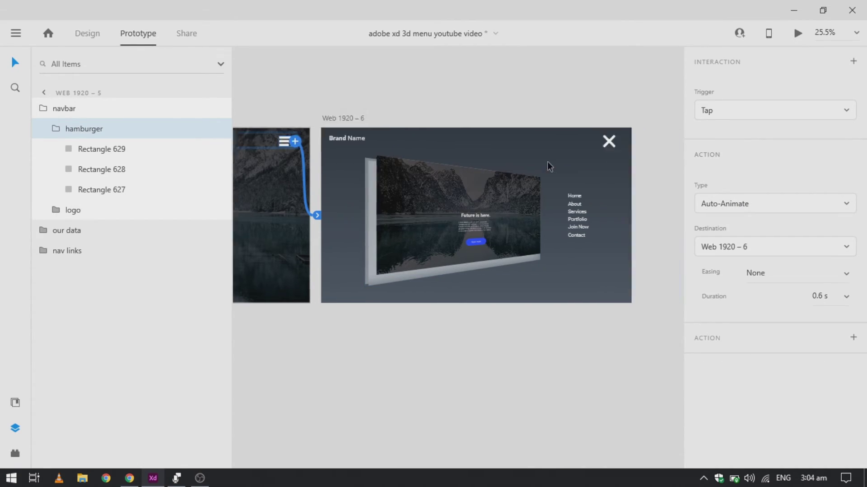
left_click(598, 143)
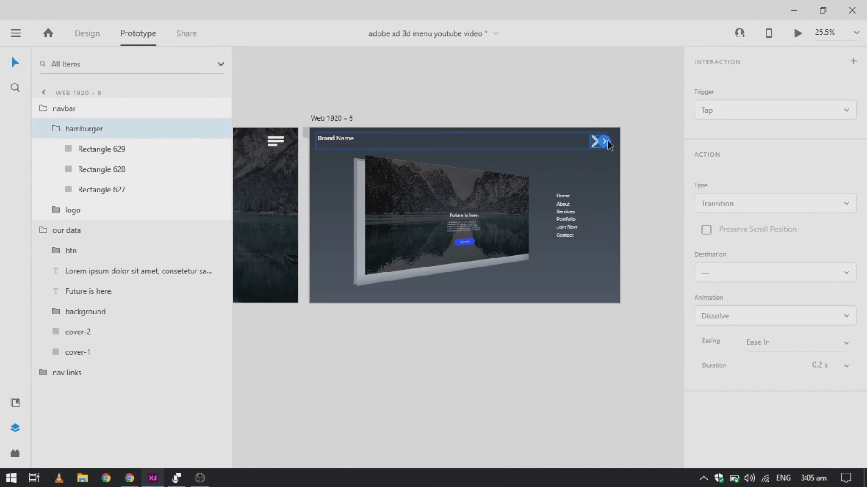
left_click_drag(604, 141, 368, 193)
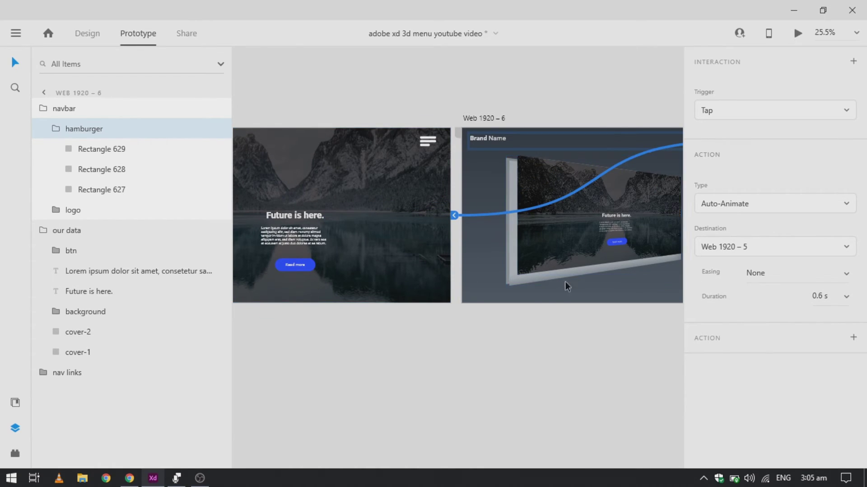
Step: Mark the Web 1920 – 5 artboard as the starting screen of the prototype flow
scroll(435, 295, "left", 3)
left_click(435, 294)
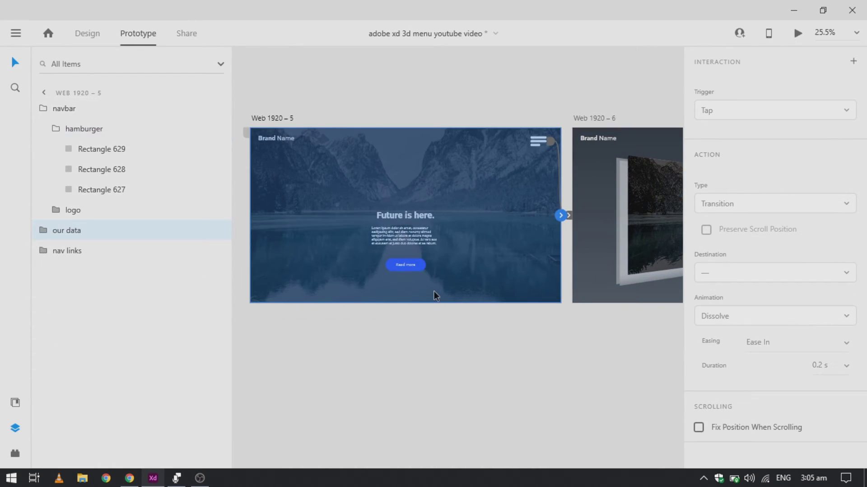
left_click(247, 135)
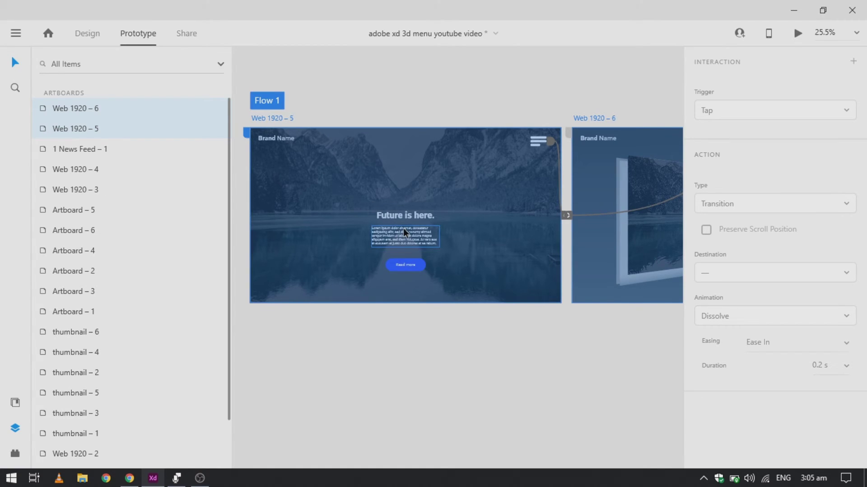
Step: Preview the prototype, open and close the 3D menu through the hamburger and X icons, and close the preview
key("ctrl+Return")
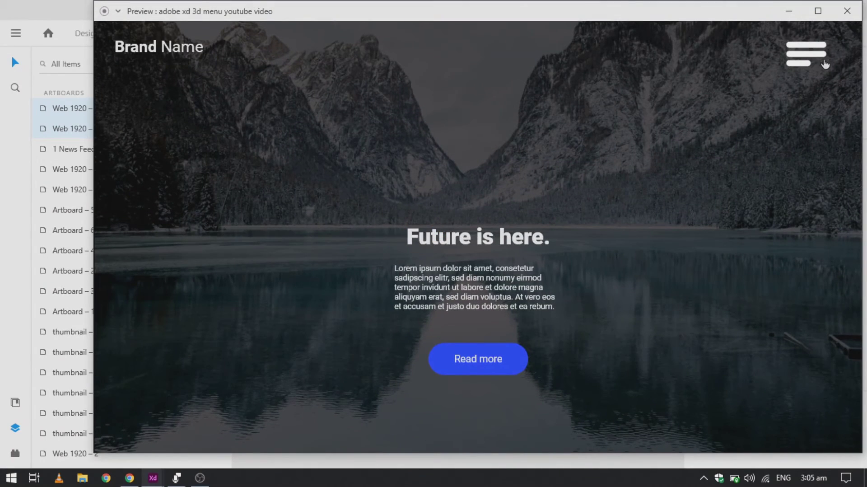
left_click(811, 62)
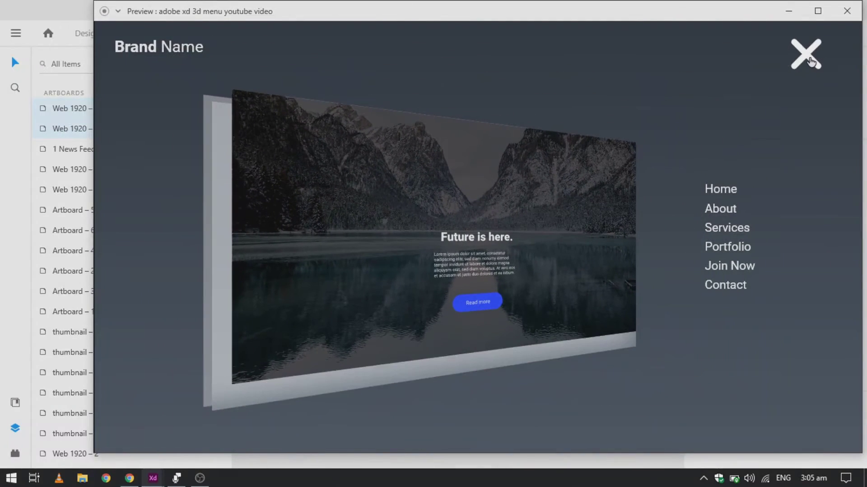
left_click(812, 62)
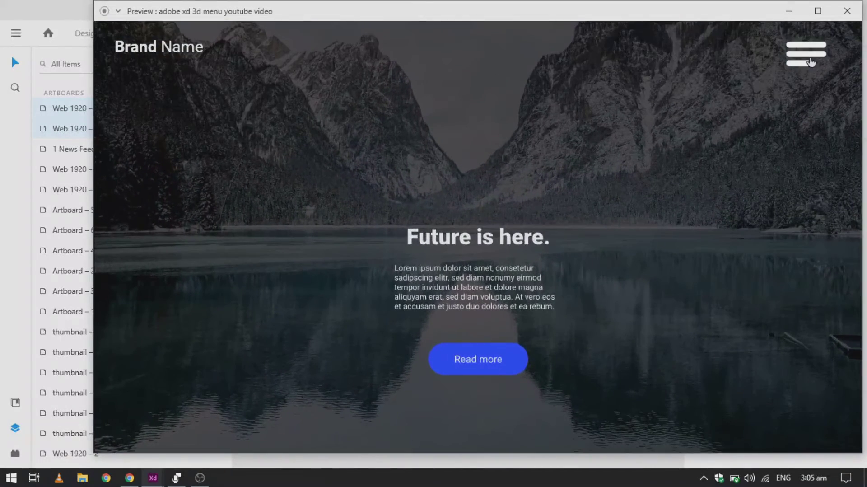
left_click(810, 58)
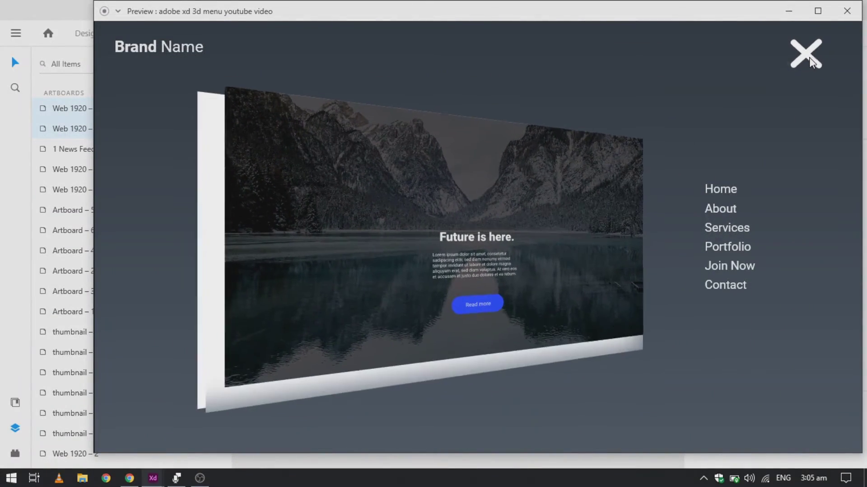
left_click(326, 127)
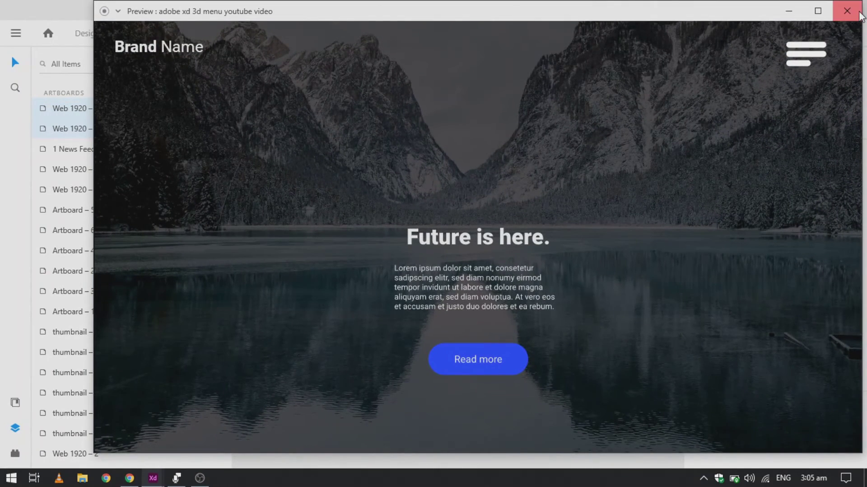
left_click(852, 9)
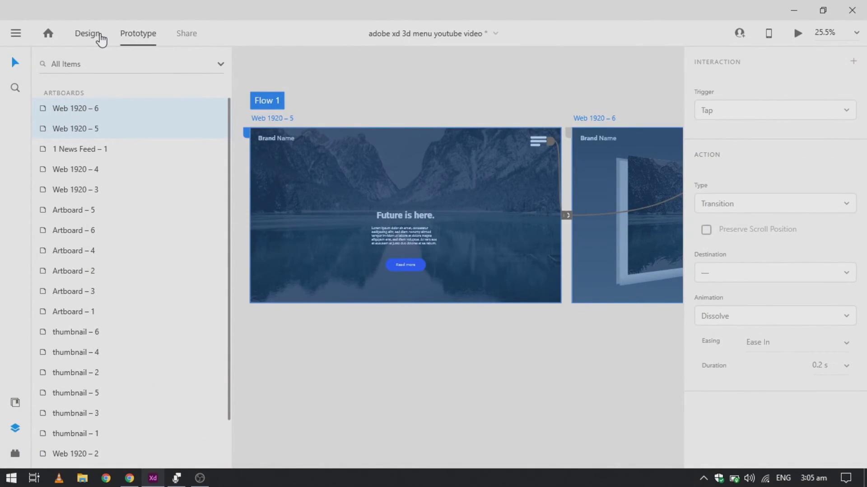
Step: In design mode, try to paste the appearance of Web 1920 – 6's cover-2 onto cover-2 in Web 1920 – 5's our data group
left_click(84, 35)
scroll(405, 278, "right", 5)
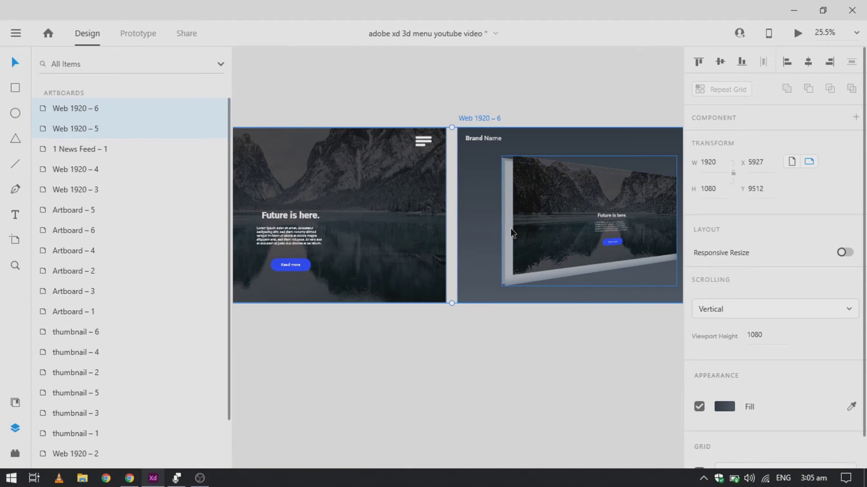
scroll(512, 231, "up", 5, "ctrl")
left_click(498, 233)
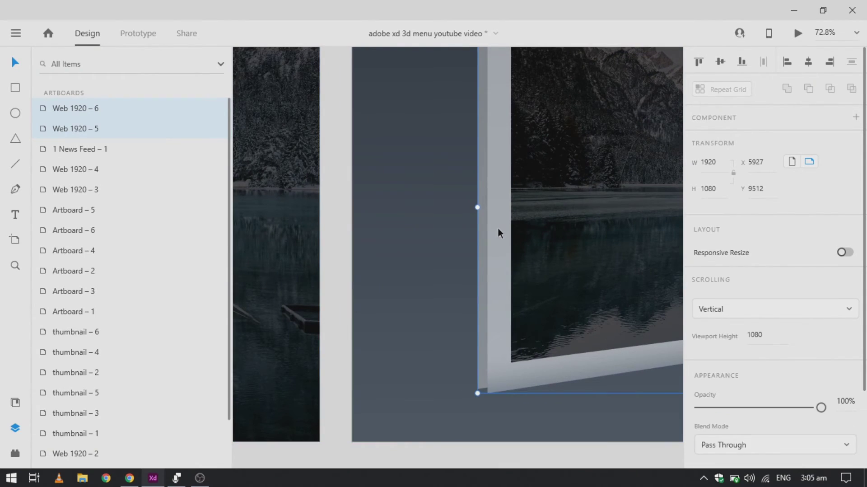
left_click(56, 335)
scroll(368, 388, "left", 5)
left_click(377, 387)
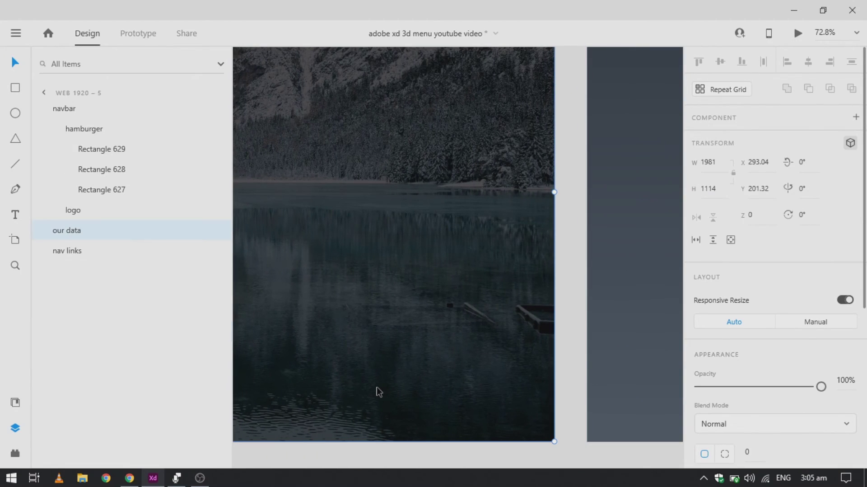
left_click(42, 232)
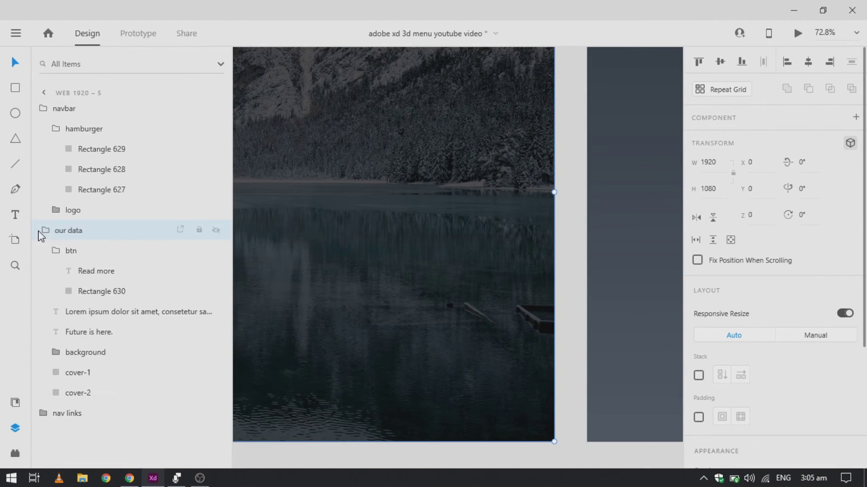
left_click(91, 396)
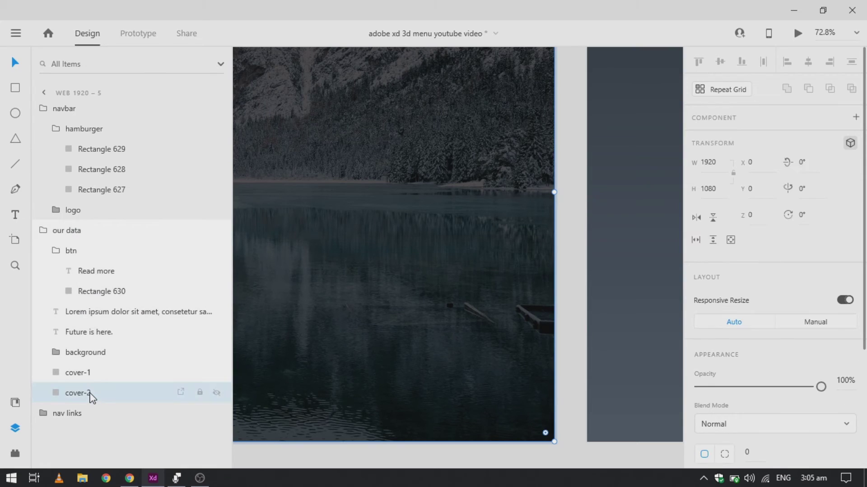
right_click(91, 396)
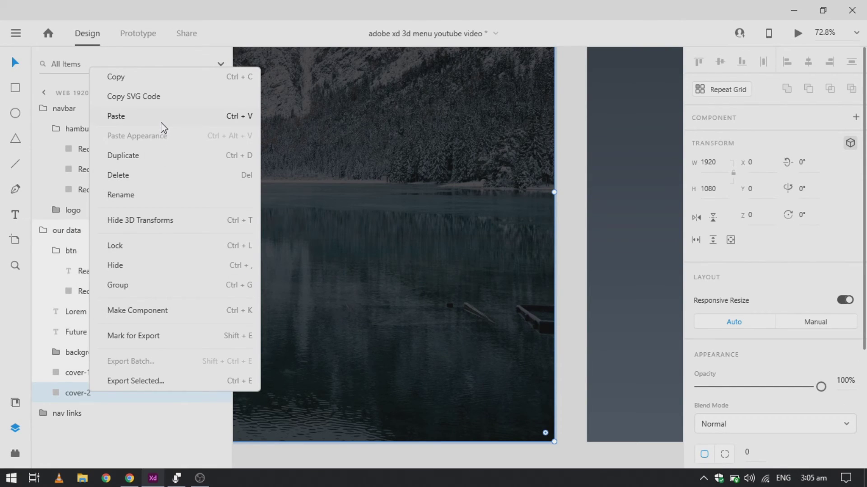
left_click(439, 318)
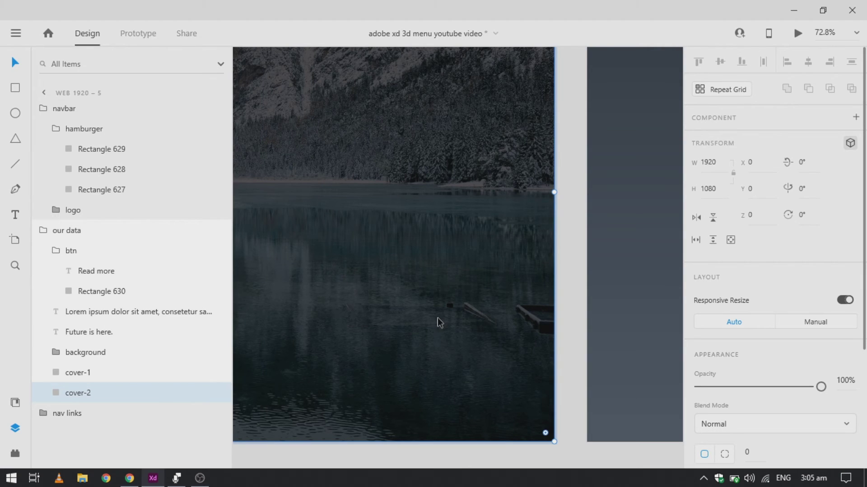
Step: Select cover-2 on the Web 1920 – 6 artboard and save its grey fill to the document colors
key("ctrl+minus")
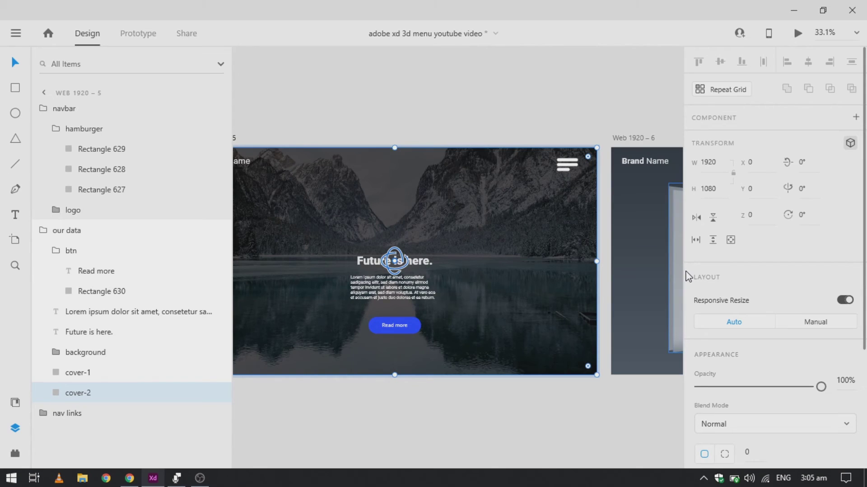
key("Escape")
scroll(607, 289, "right", 5)
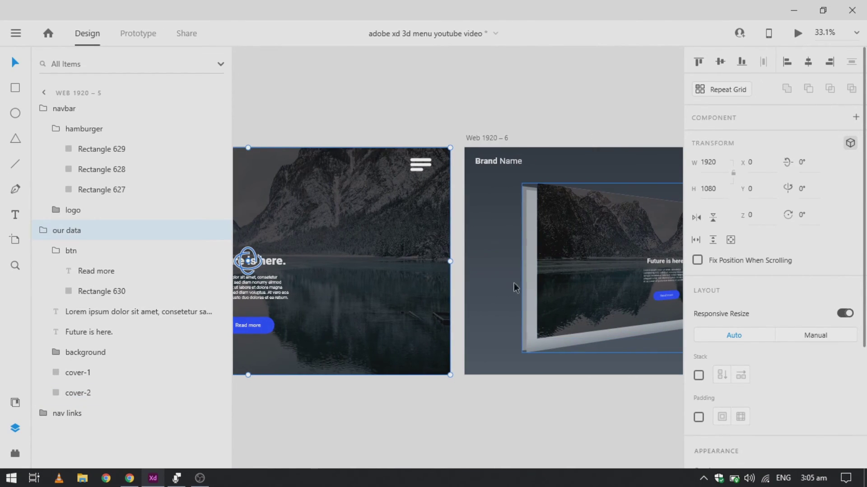
scroll(533, 281, "right", 5)
scroll(534, 281, "left", 2)
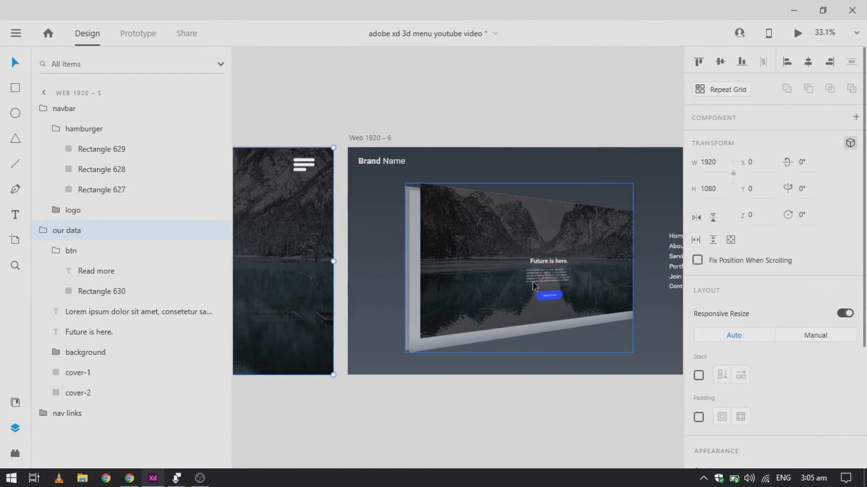
left_click(423, 262)
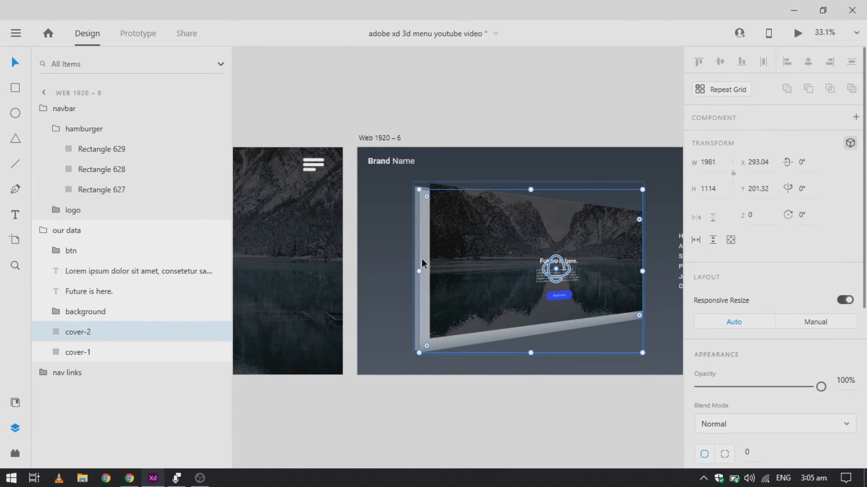
scroll(422, 259, "left", 5)
scroll(279, 232, "left", 3)
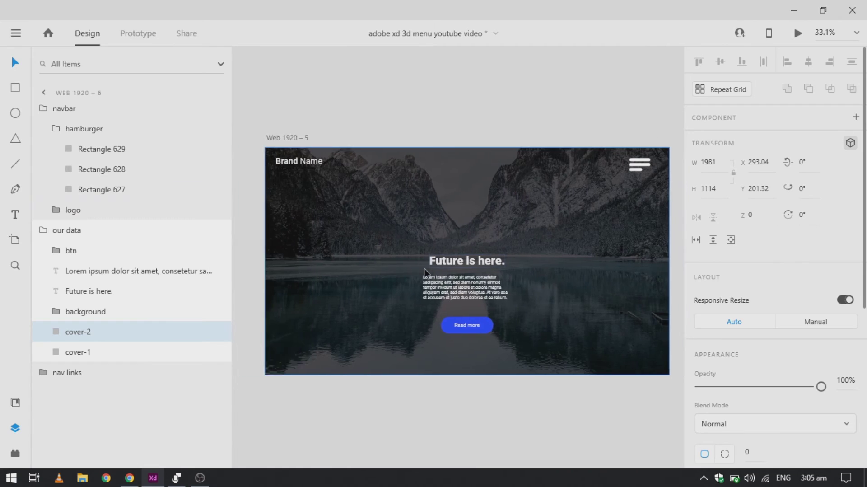
left_click(21, 406)
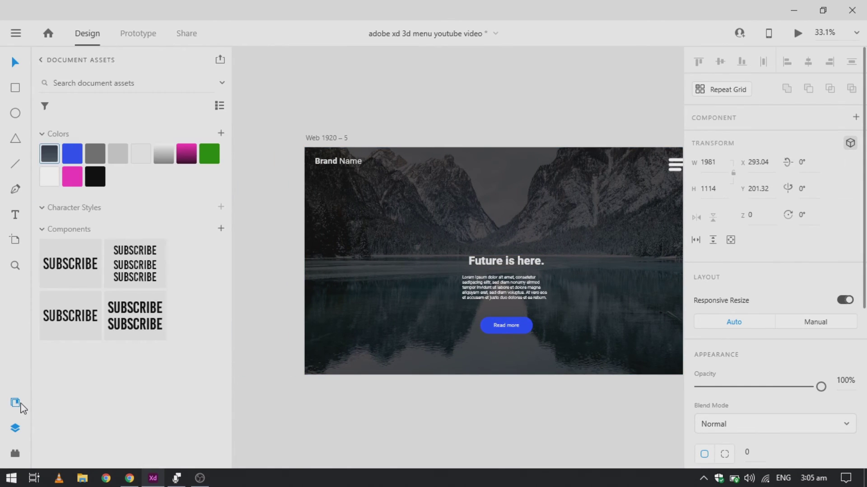
left_click(221, 133)
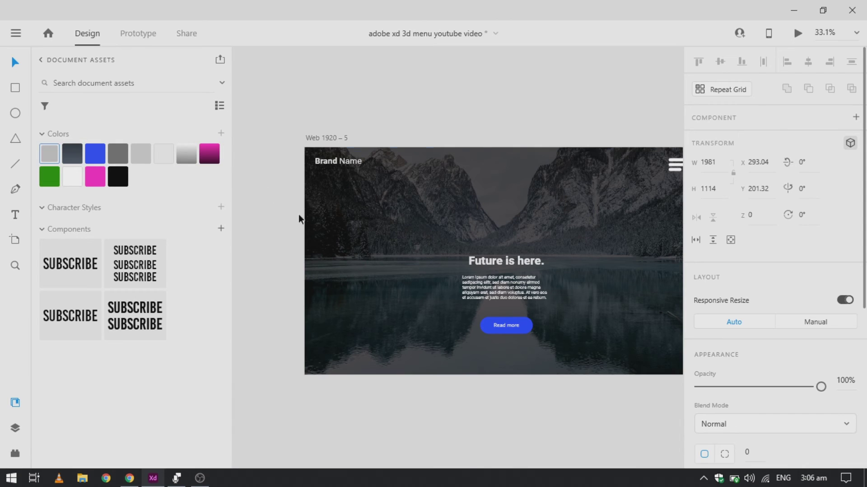
Step: Select the rearmost cover, cover-1, on Web 1920 – 6 and save its semi-transparent fill to the document colors
scroll(264, 185, "right", 4)
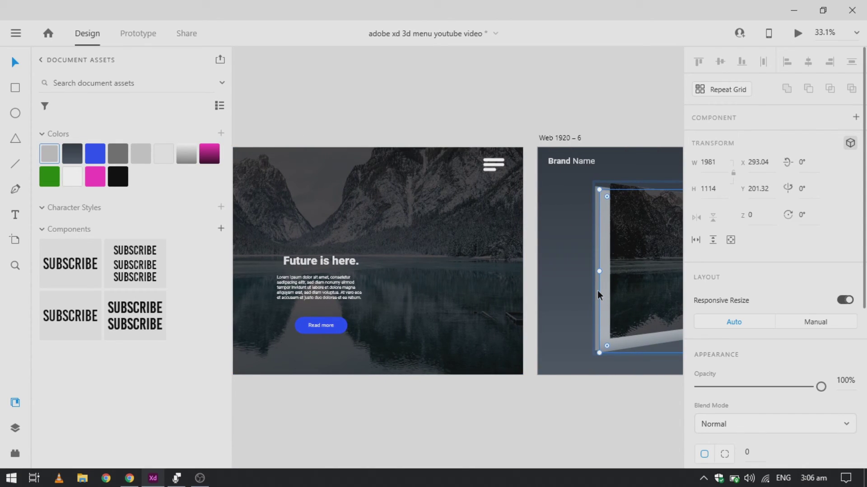
left_click(598, 289)
scroll(597, 289, "up", 6)
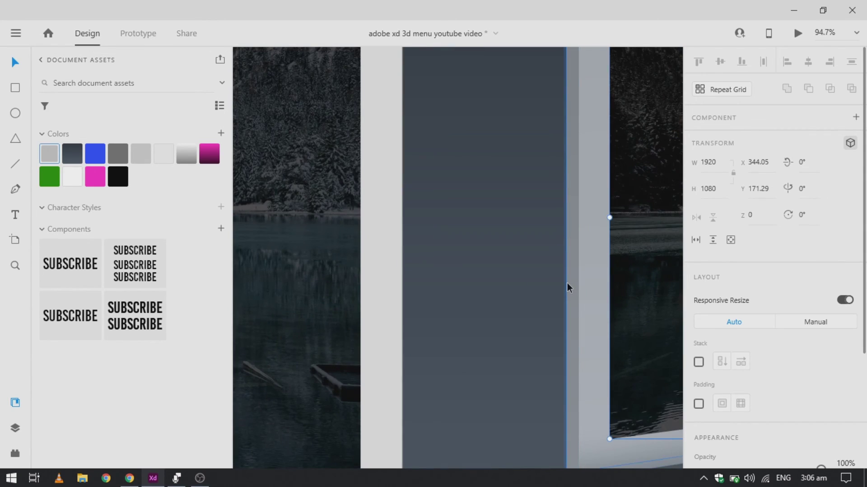
double_click(567, 283)
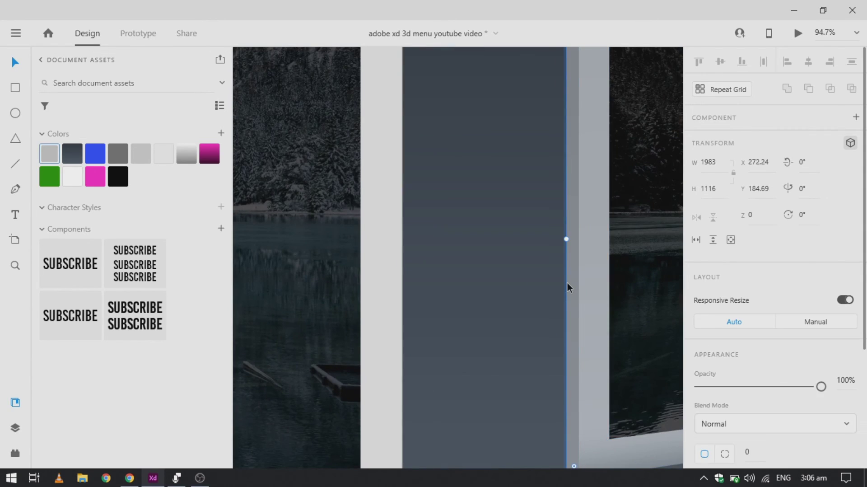
left_click(221, 133)
scroll(409, 281, "down", 5)
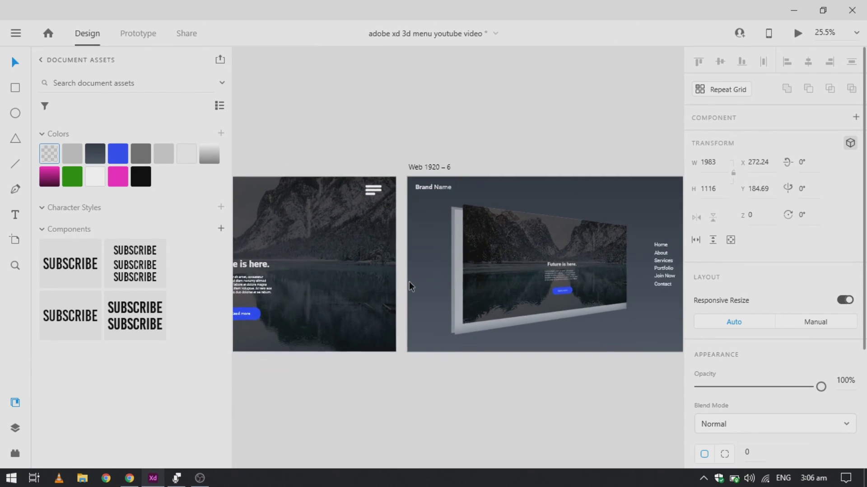
Step: Apply the saved #C2C2C2 color to cover-1 in the our data group of Web 1920 – 5
key("ctrl+z")
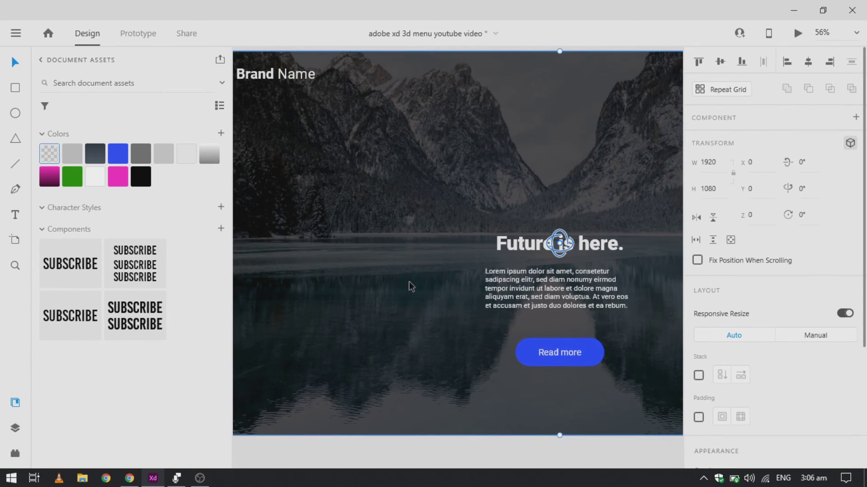
key("ctrl+y")
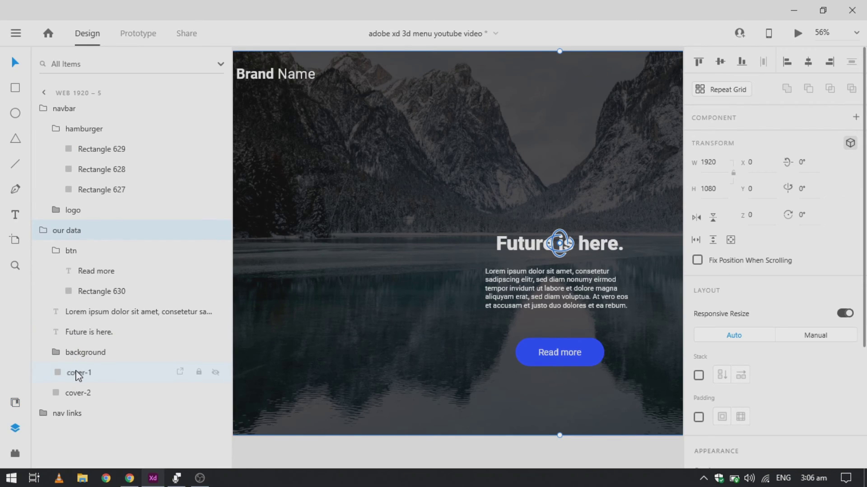
left_click(77, 373)
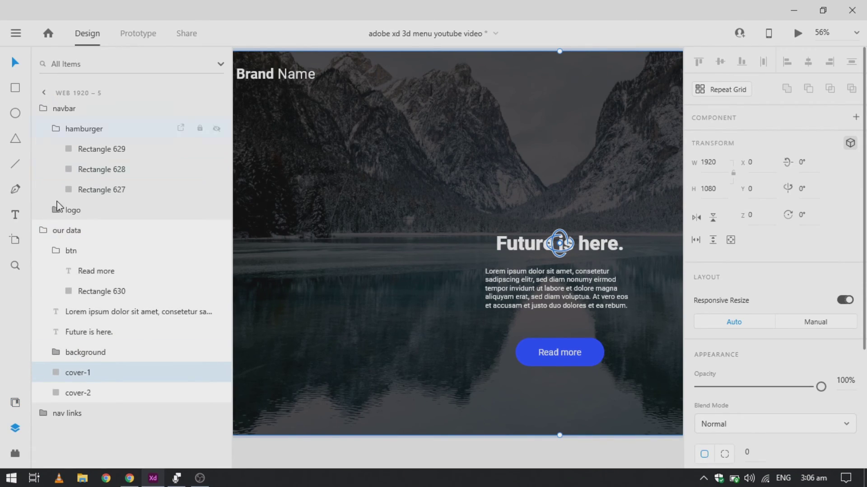
left_click(18, 402)
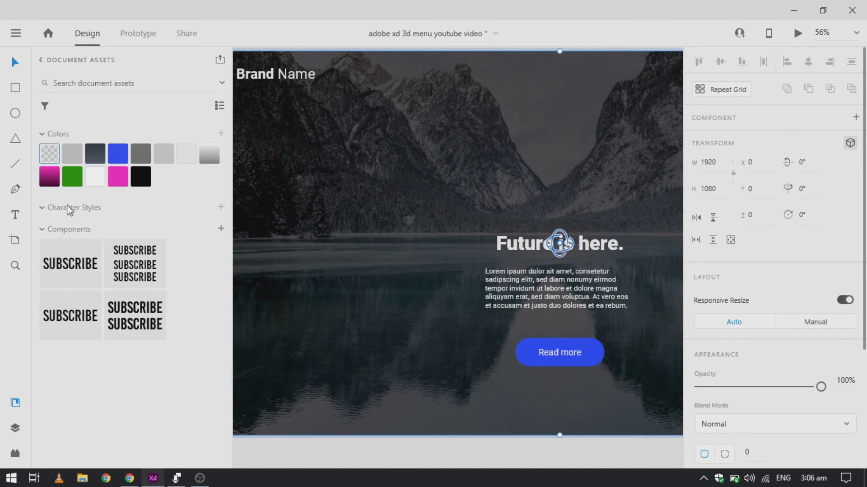
mouse_move(71, 162)
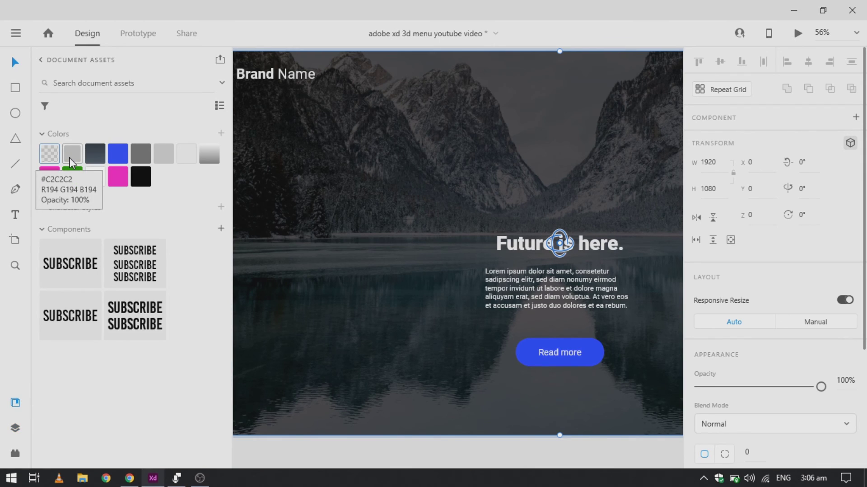
left_click(72, 154)
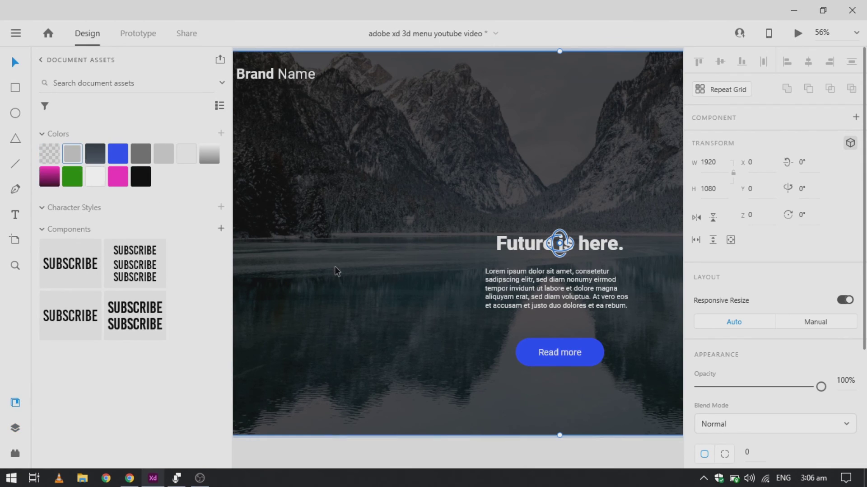
Step: Apply the saved semi-transparent color to cover-2 in the our data group of Web 1920 – 5
key("ctrl+y")
left_click(80, 399)
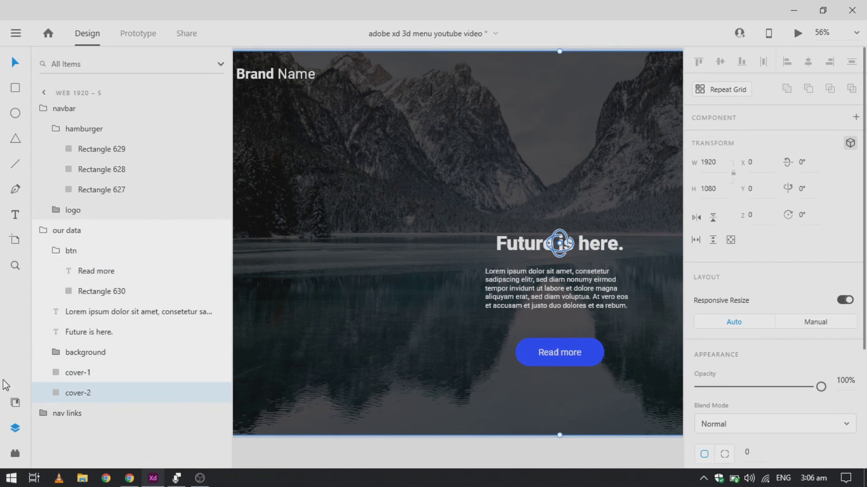
left_click(15, 402)
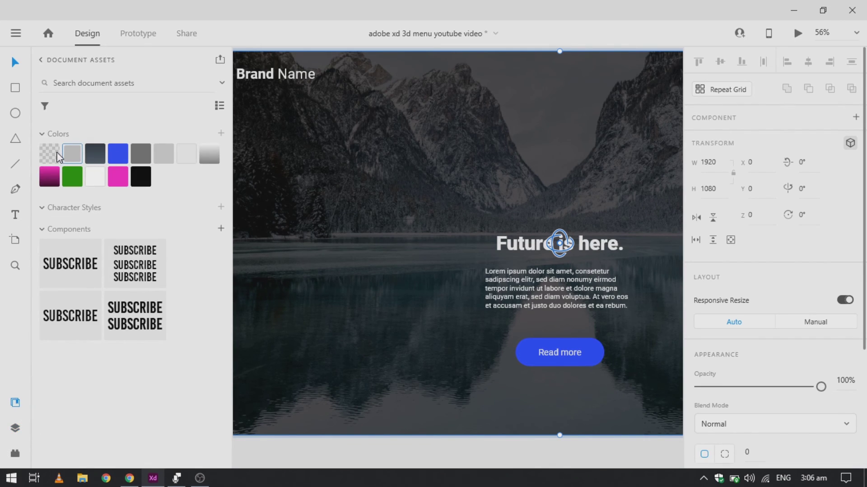
scroll(367, 232, "down", 3)
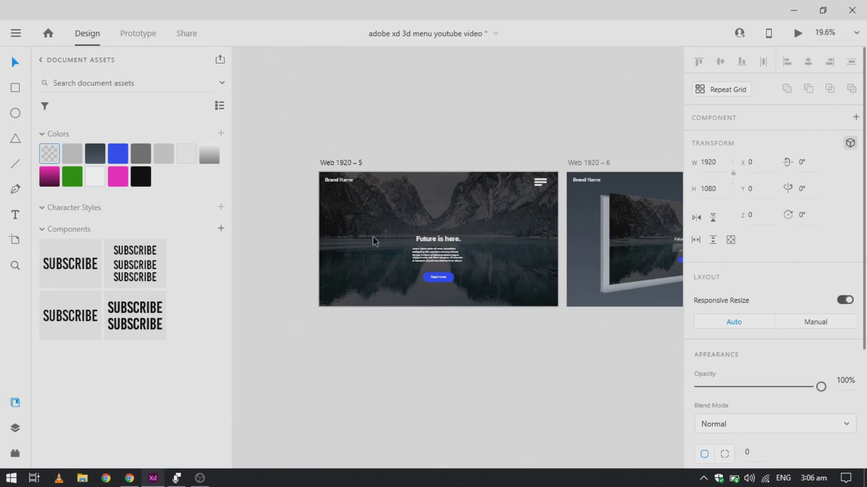
Step: Preview the prototype, open and close the 3D menu to check the cover colors, and close the preview
key("ctrl+Return")
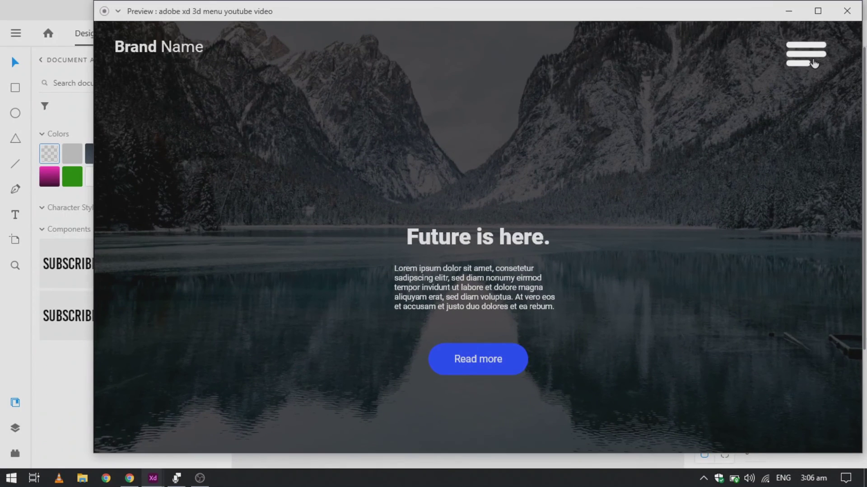
left_click(814, 64)
left_click(815, 63)
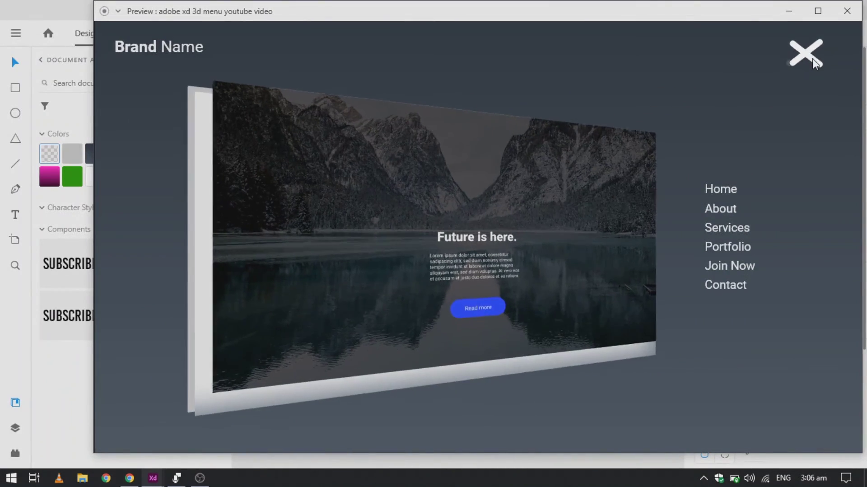
left_click(814, 64)
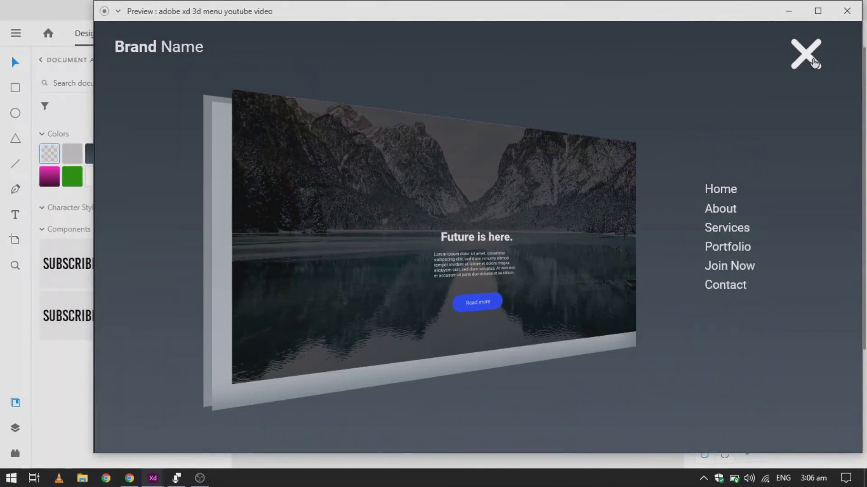
left_click(815, 63)
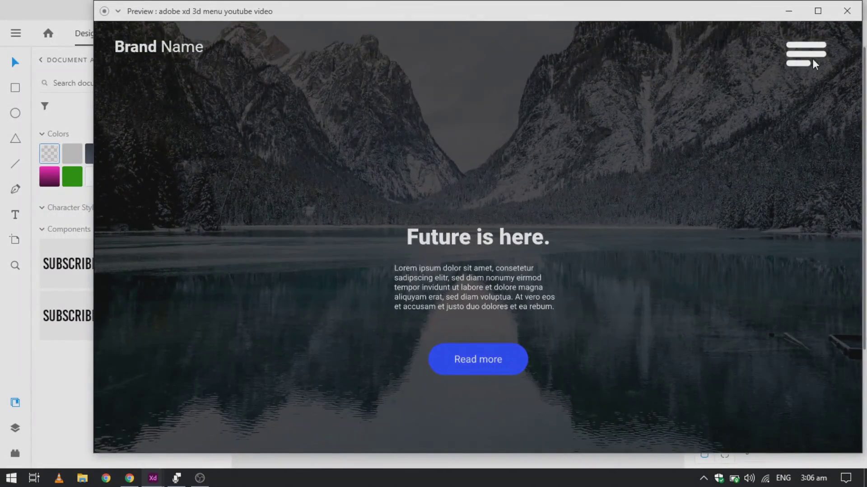
left_click(813, 59)
left_click(813, 60)
left_click(847, 10)
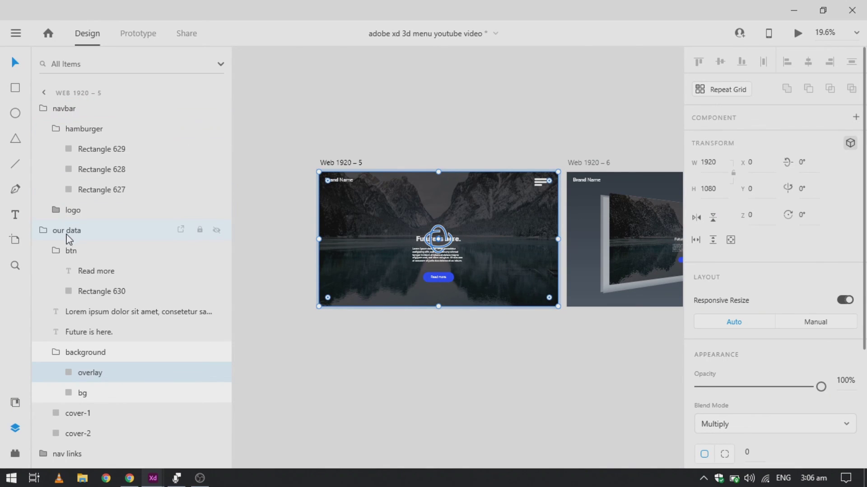
Step: Set the opacity of the nav links group on Web 1920 – 5 to 0%
left_click(67, 453)
scroll(768, 395, "down", 4)
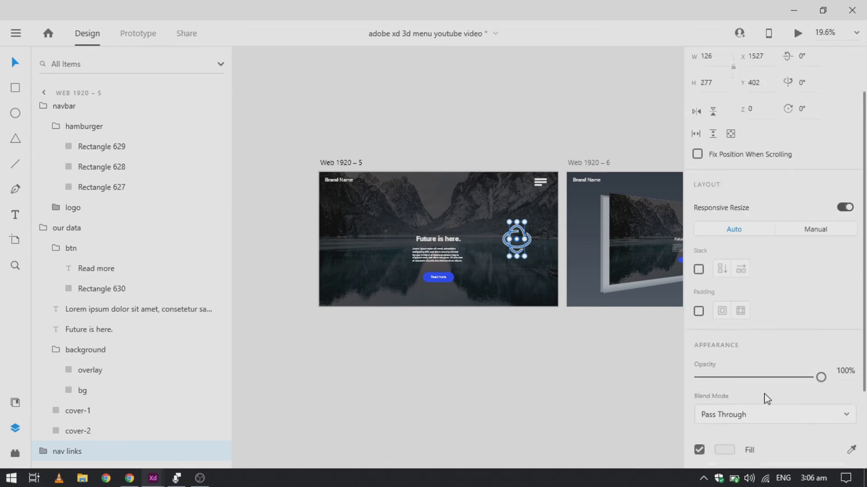
left_click_drag(822, 299, 639, 325)
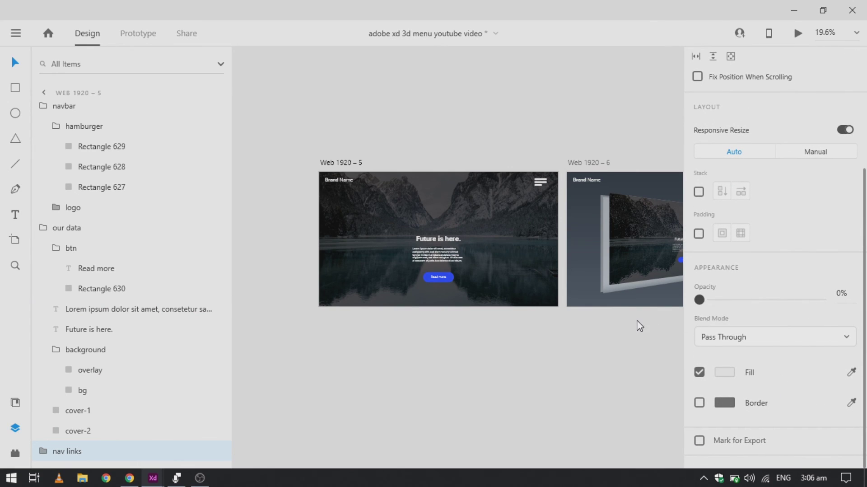
left_click(534, 283)
Step: Preview the prototype again, toggle the 3D menu repeatedly to check how the nav links fade, and close the preview
key("ctrl+Return")
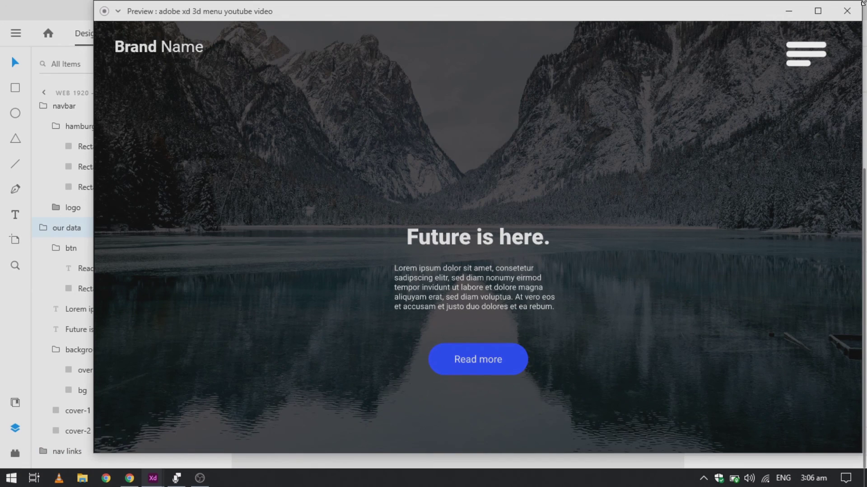
left_click(820, 58)
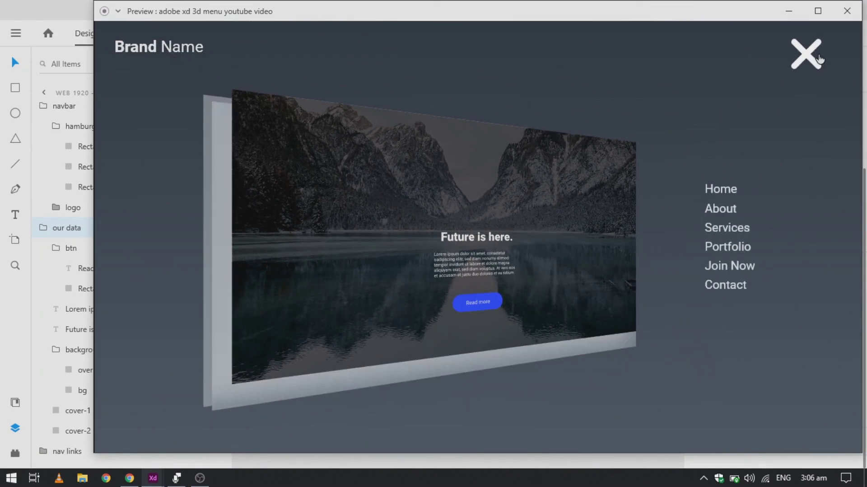
left_click(820, 58)
left_click(820, 58)
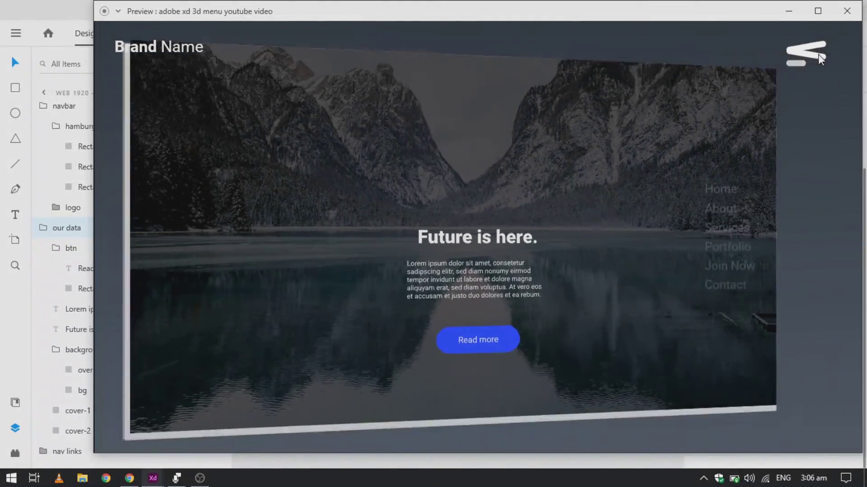
left_click(821, 58)
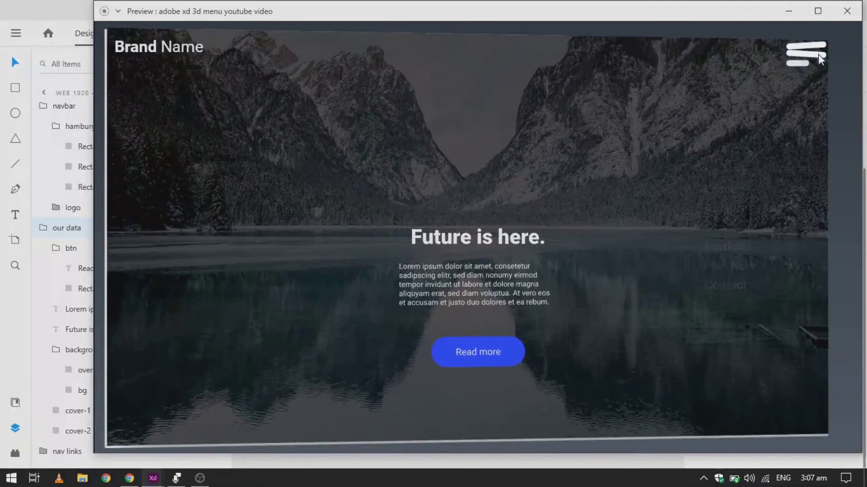
left_click(820, 58)
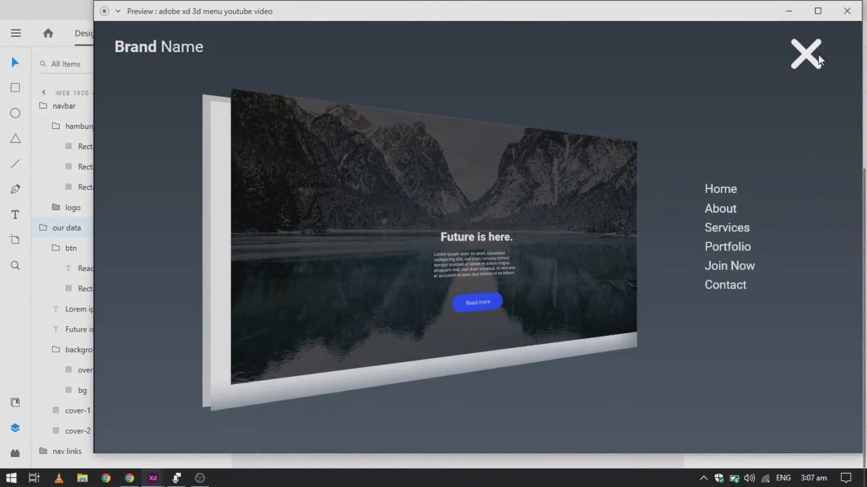
left_click(819, 57)
left_click(820, 57)
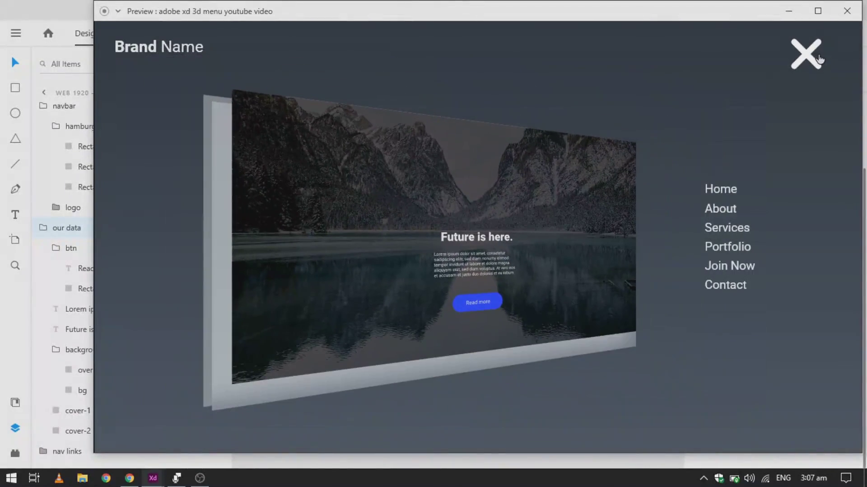
left_click(820, 58)
left_click(820, 58)
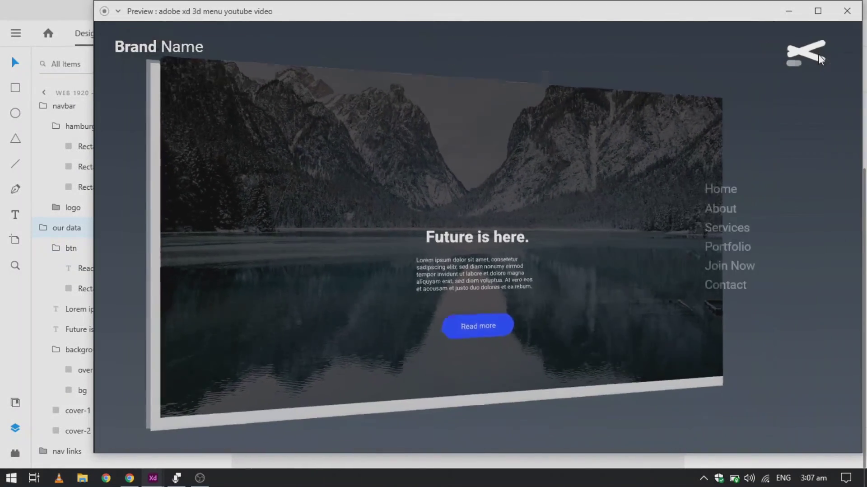
left_click(820, 58)
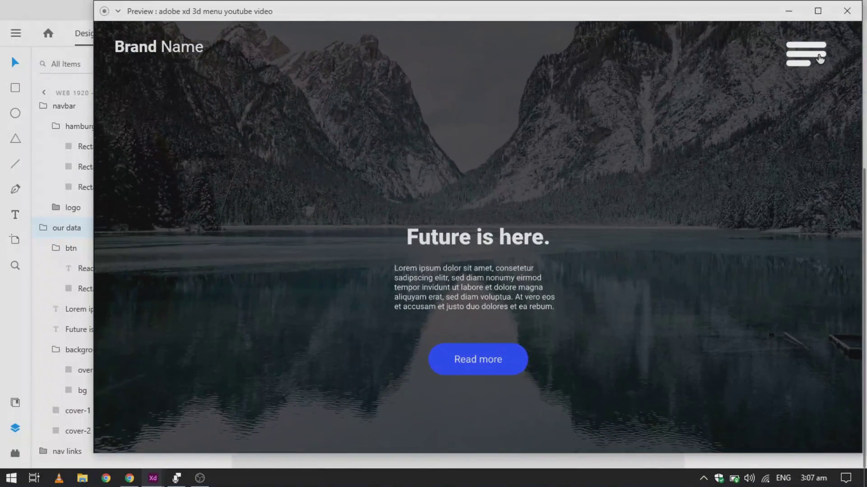
key("Escape")
Step: Move the nav links group on Web 1920 – 5 horizontally to X 1684 and open the prototype preview
scroll(514, 244, "up", 5)
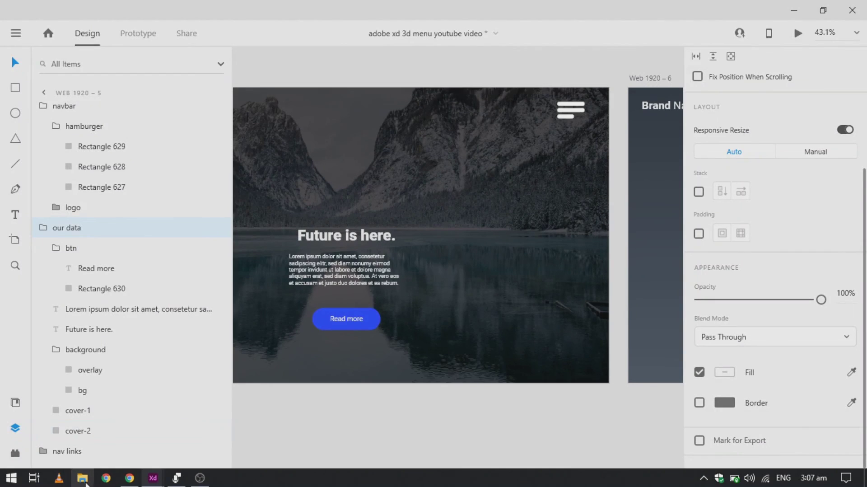
left_click(73, 459)
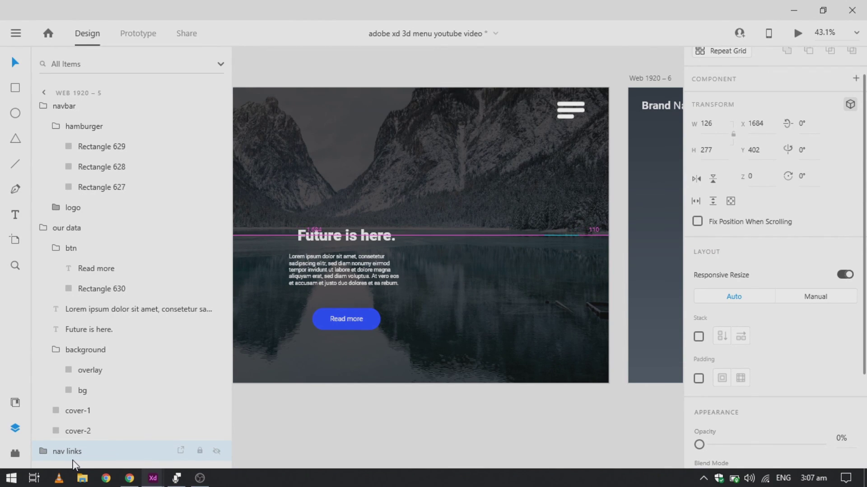
key("ctrl+Return")
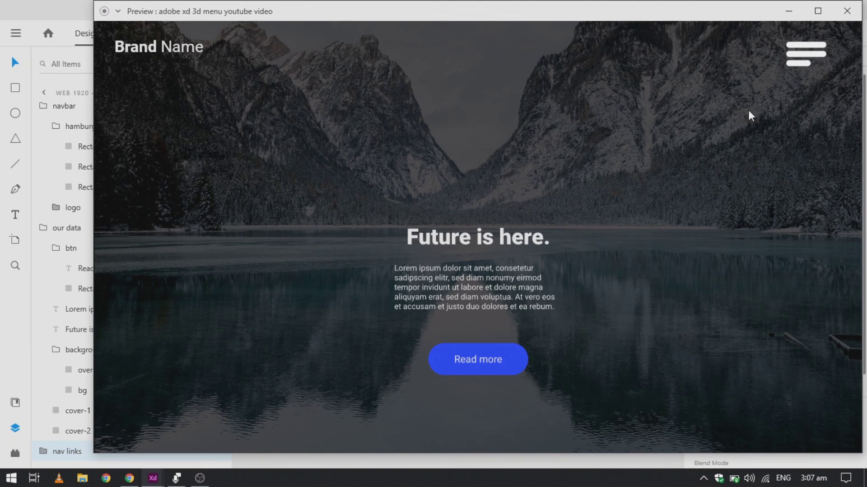